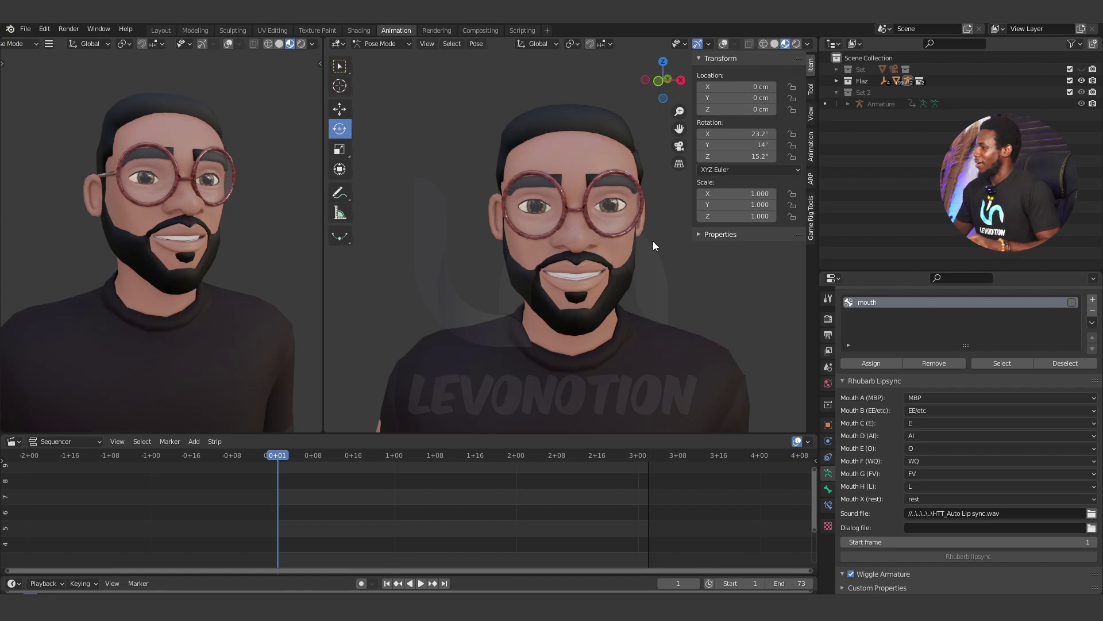
- Show the viewport overlays so the character rig's bone controls can be seen around the face
scroll(569, 237, "down", 4)
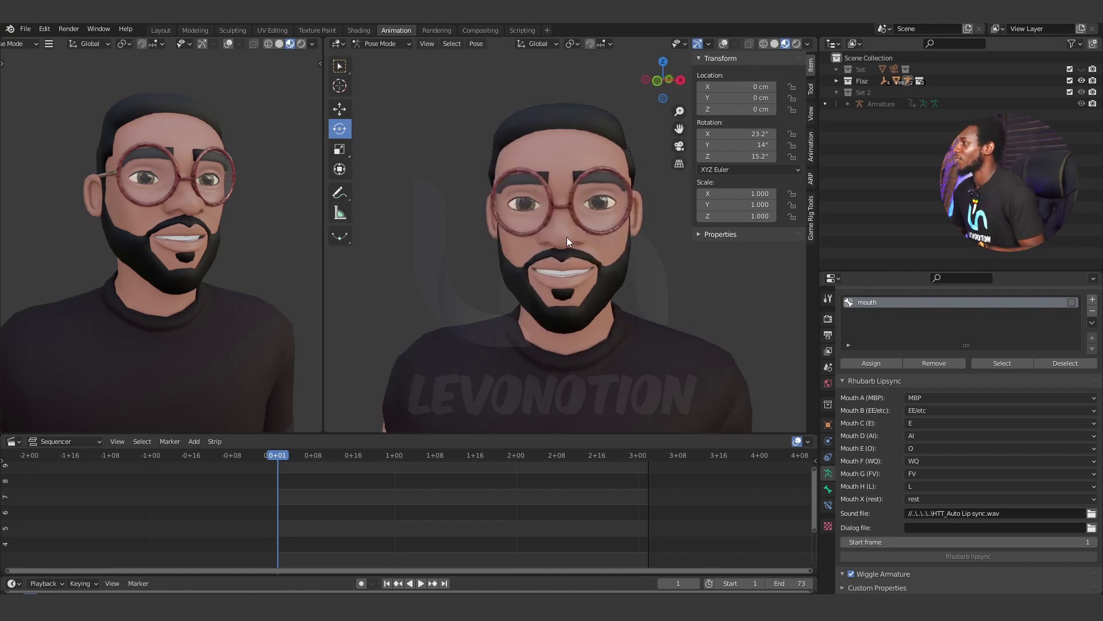
scroll(567, 237, "up", 5)
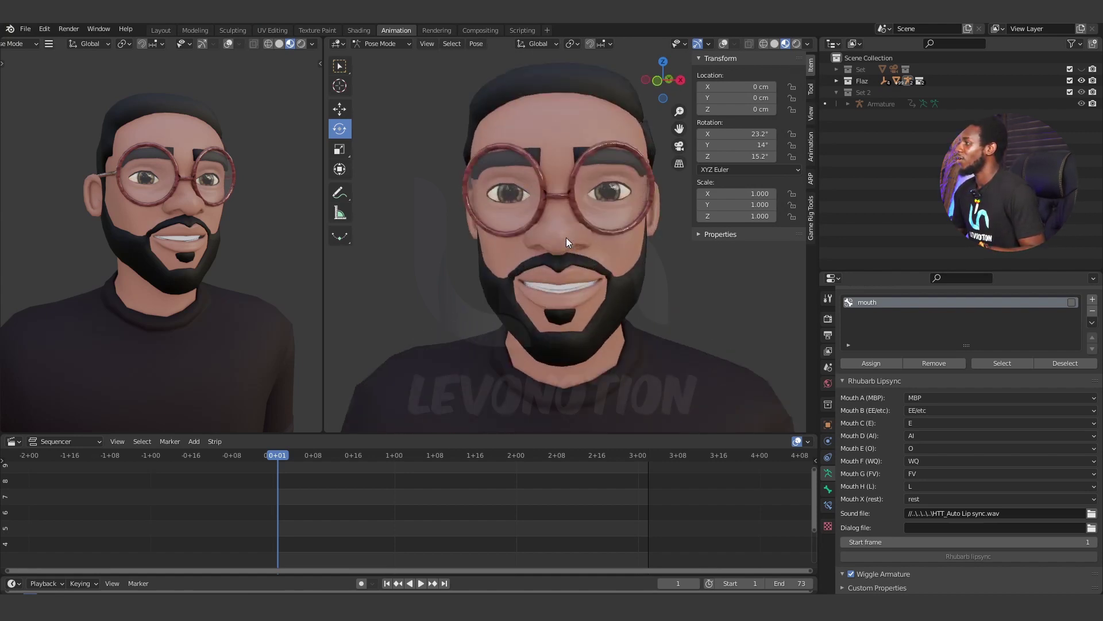
left_click(723, 43)
scroll(601, 258, "down", 5)
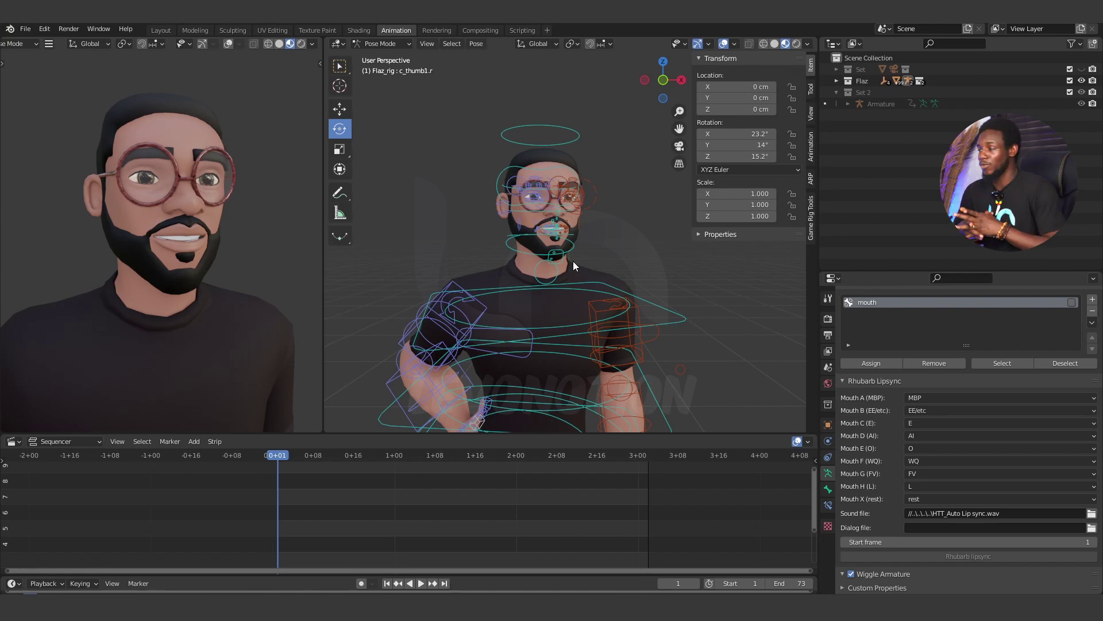
scroll(566, 253, "up", 5)
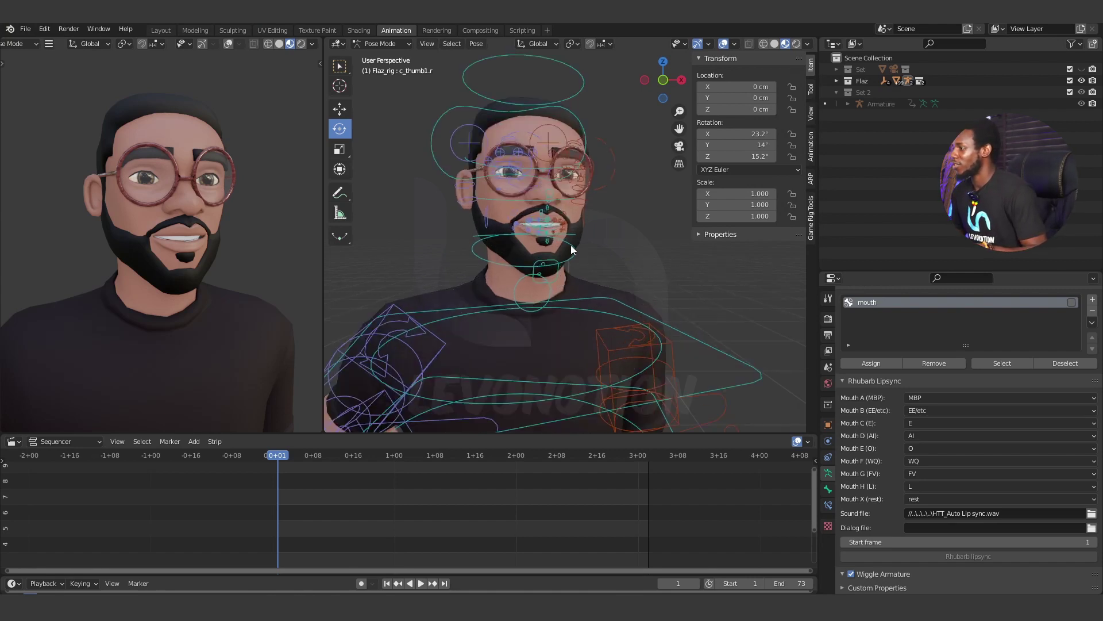
middle_click_drag(573, 231, 621, 244, "shift")
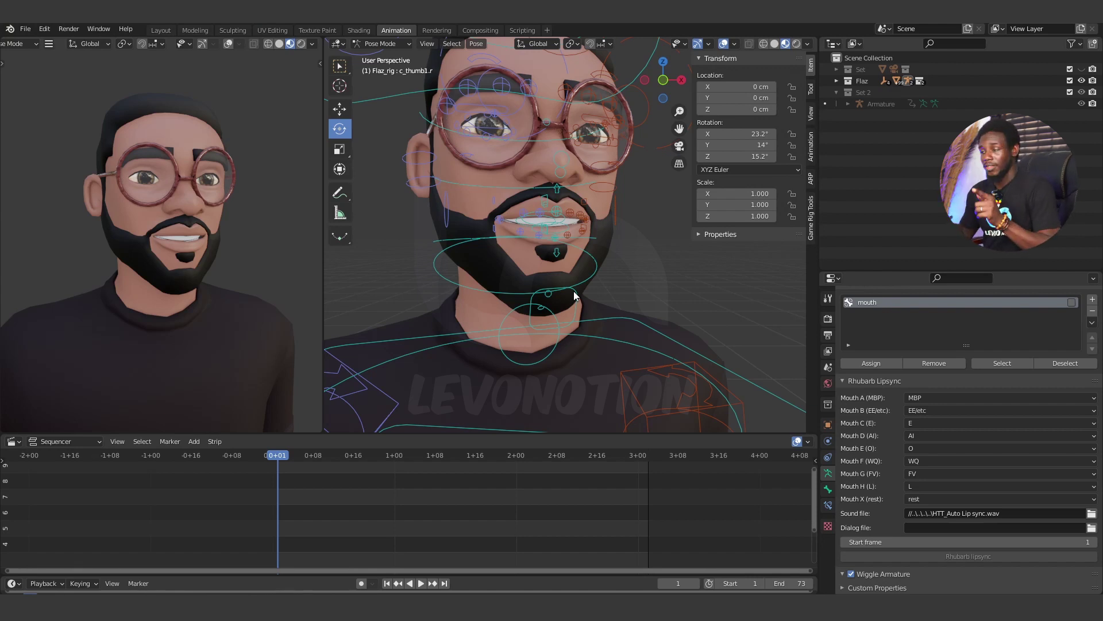
scroll(577, 278, "up", 4)
scroll(577, 278, "down", 2)
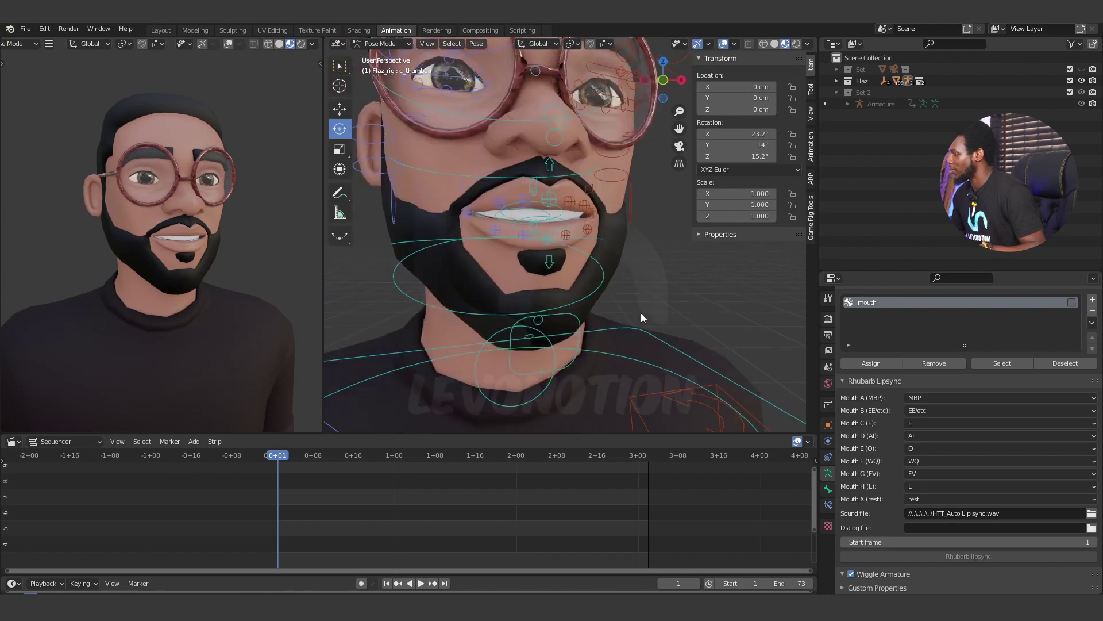
- Select all the mouth bones of the rig using the saved "mouth" selection set
scroll(853, 409, "up", 10)
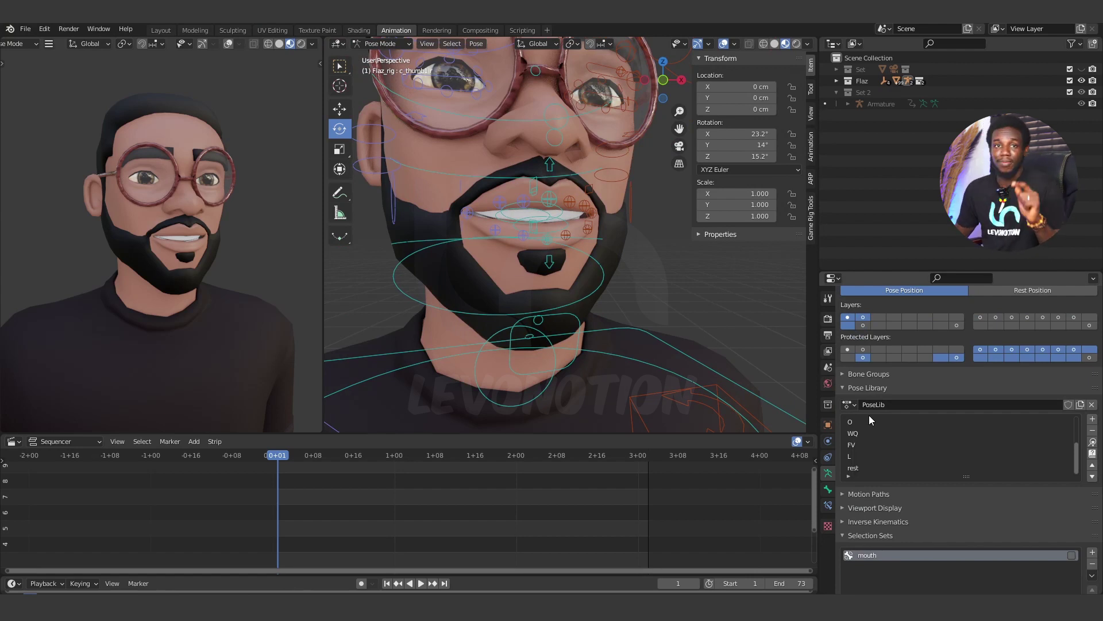
scroll(869, 415, "down", 2)
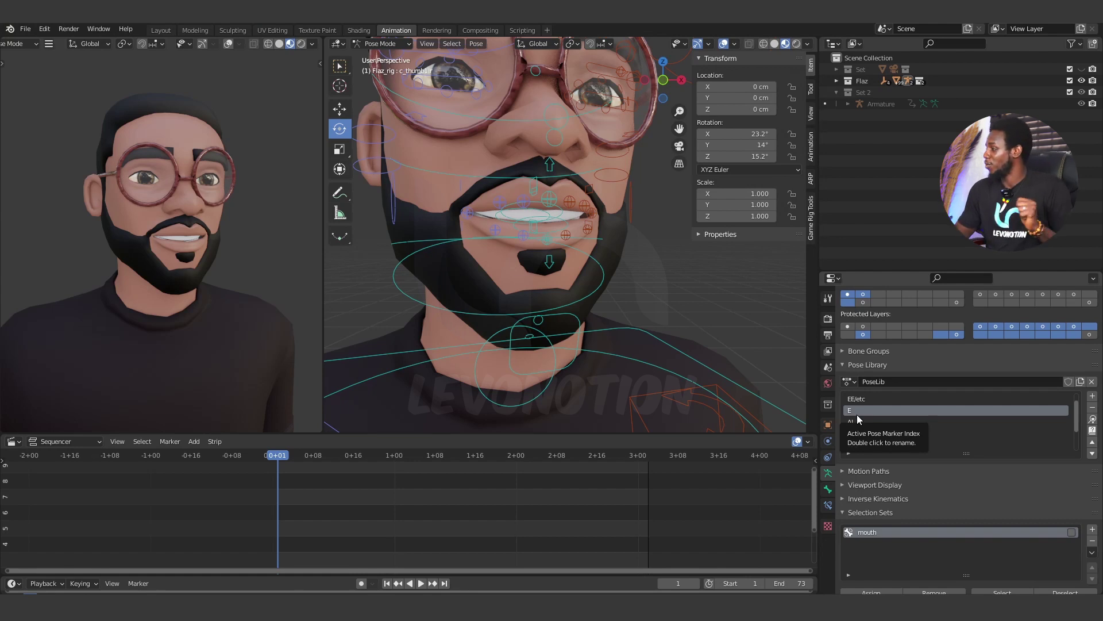
scroll(865, 409, "up", 1)
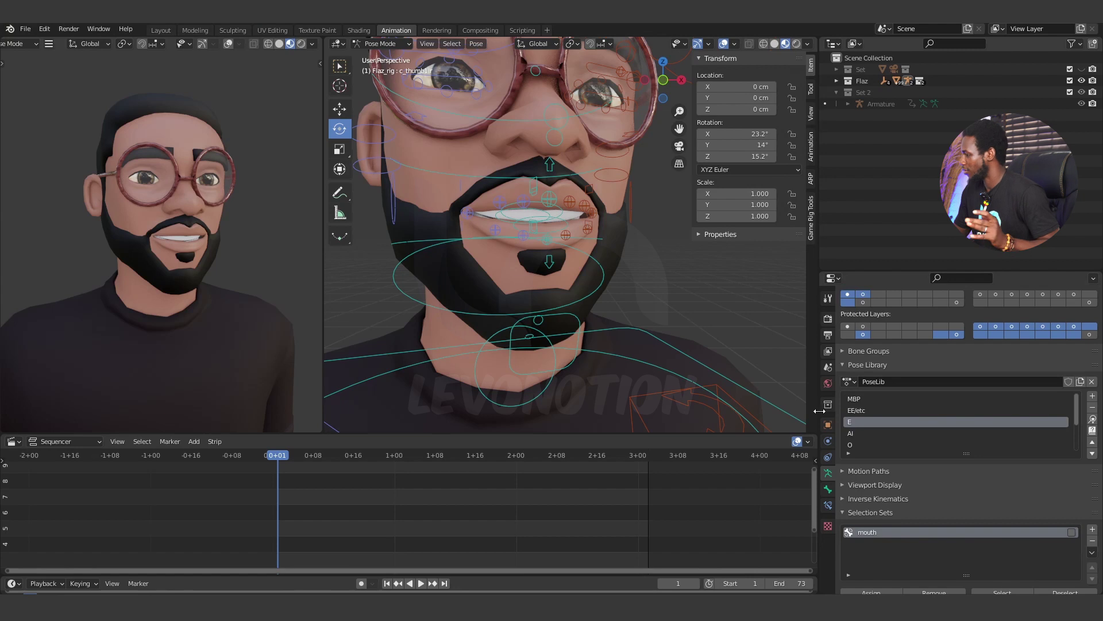
scroll(862, 460, "down", 5)
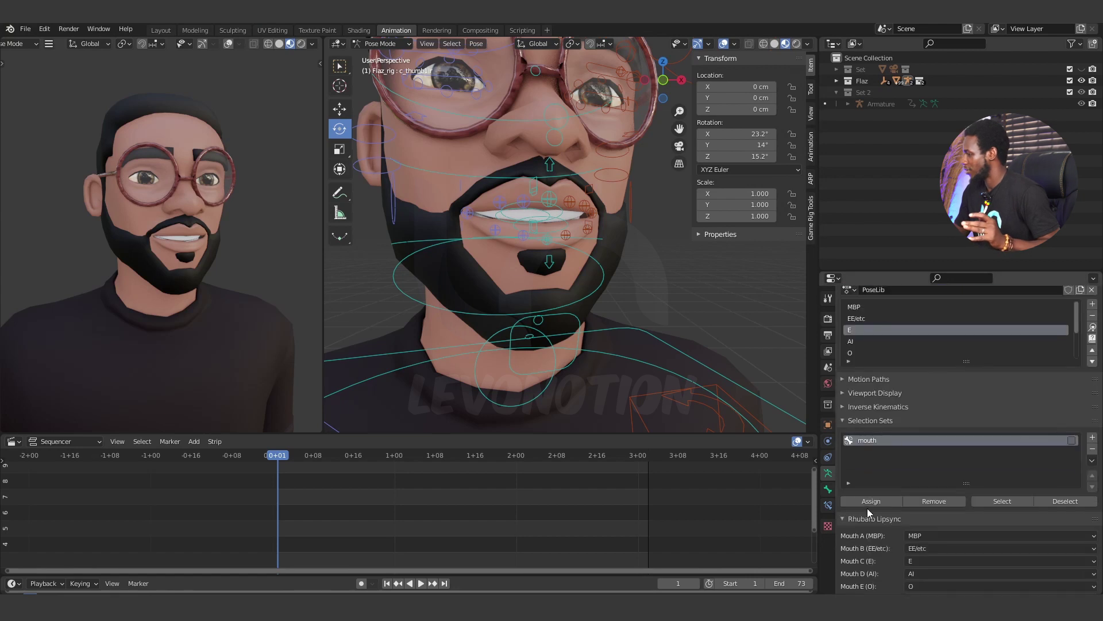
left_click(995, 476)
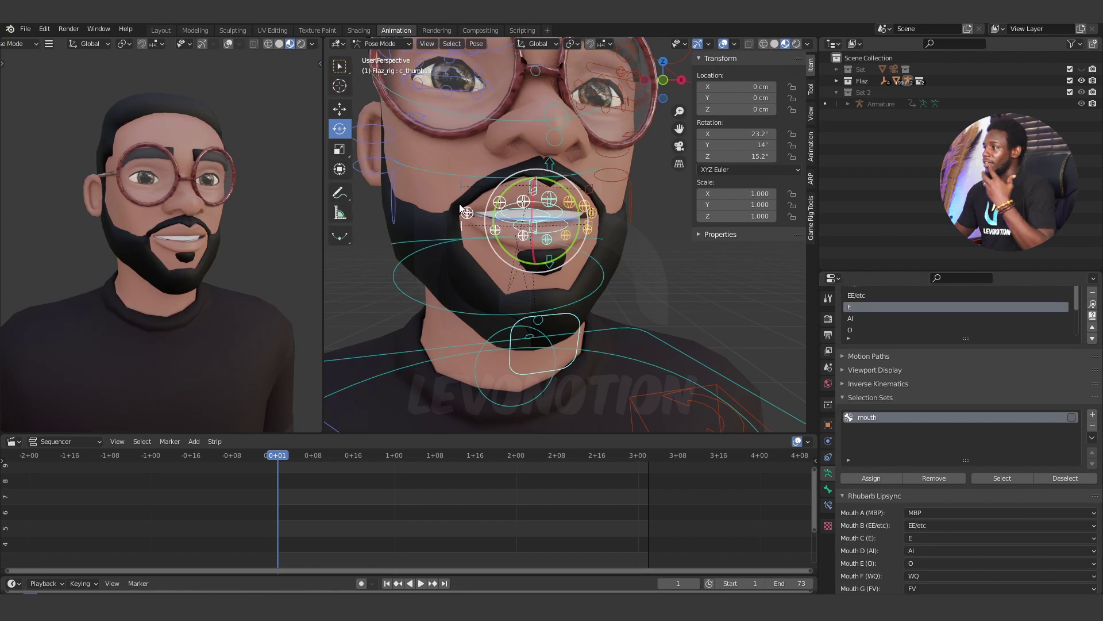
- Apply the E pose from the PoseLib pose library to the mouth bones, followed by the EE/etc pose
scroll(867, 385, "down", 1)
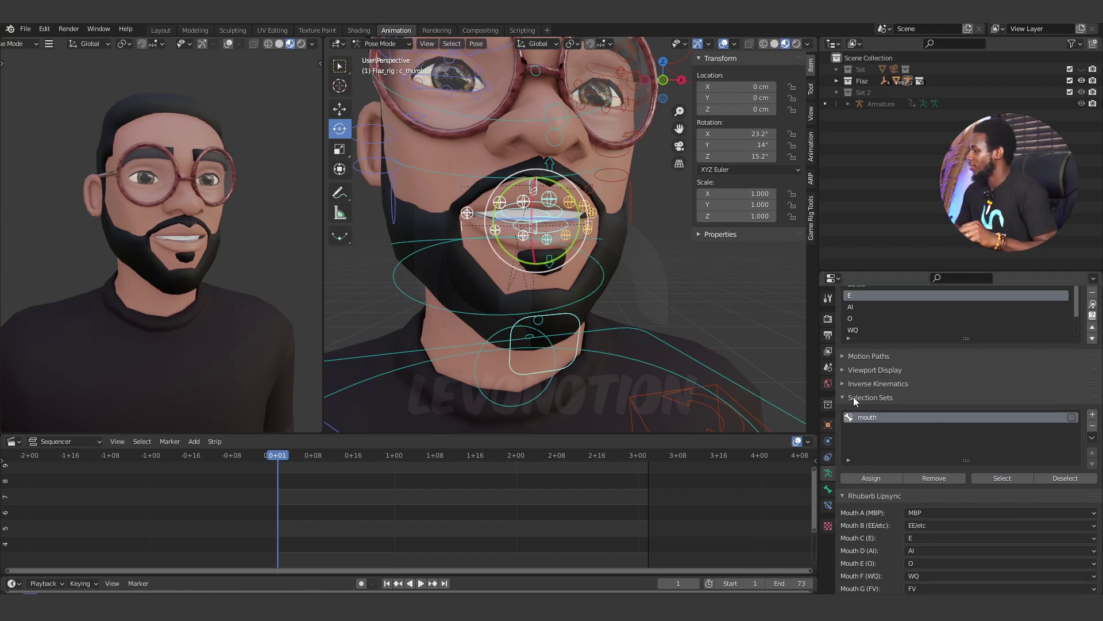
scroll(879, 385, "up", 3)
scroll(874, 375, "up", 1)
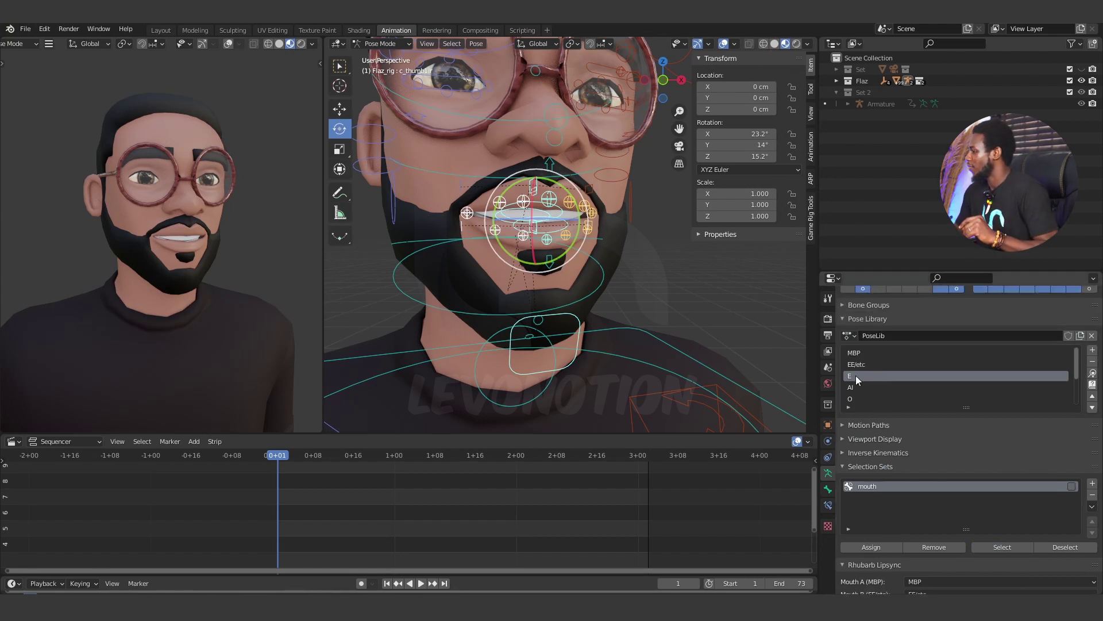
left_click(1092, 372)
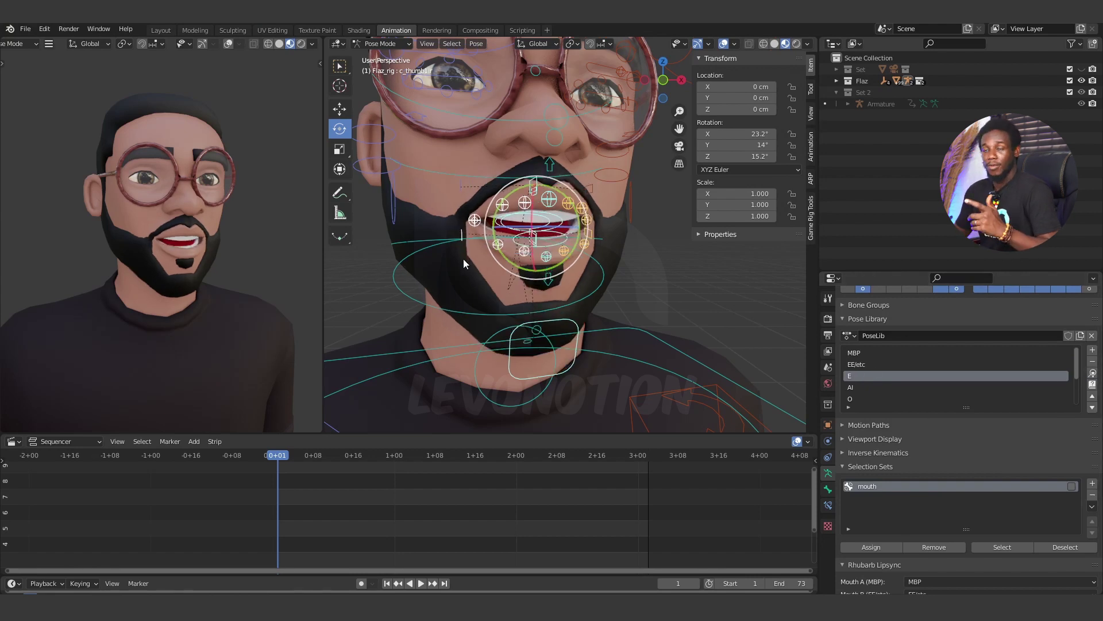
left_click(865, 365)
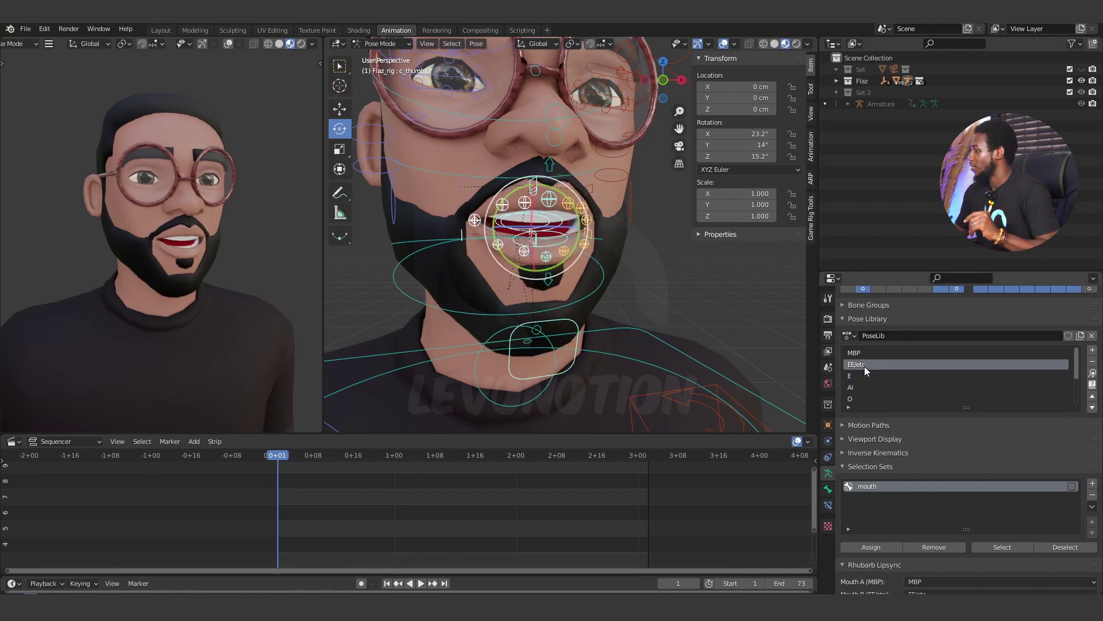
left_click(1094, 373)
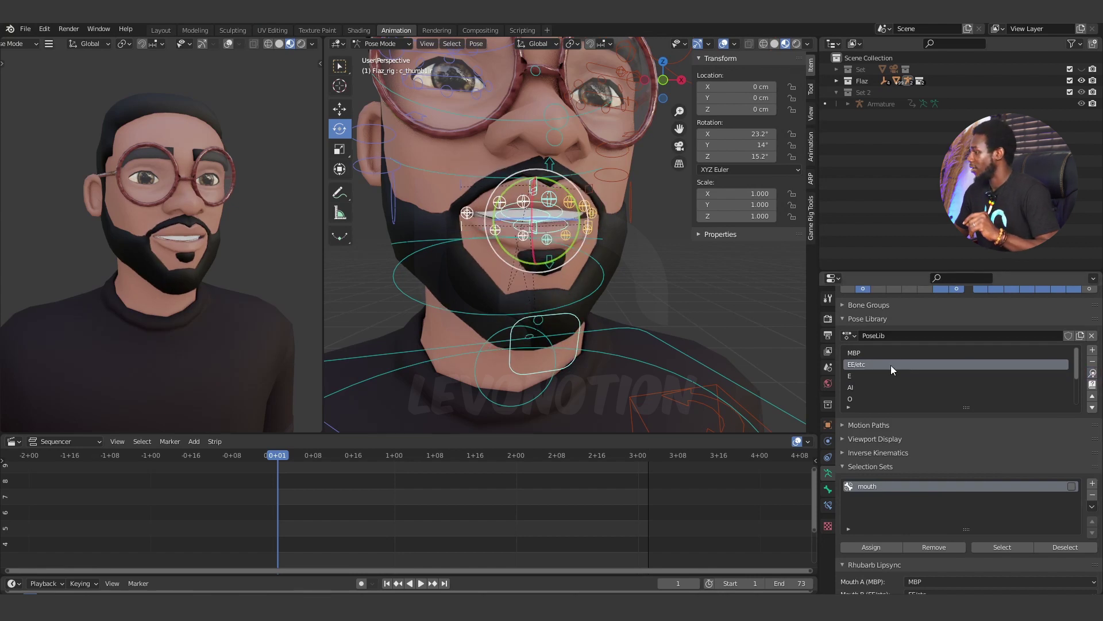
- Apply the rest pose from the pose library to the mouth bones and check the lips up close
scroll(882, 368, "down", 4)
left_click(861, 396)
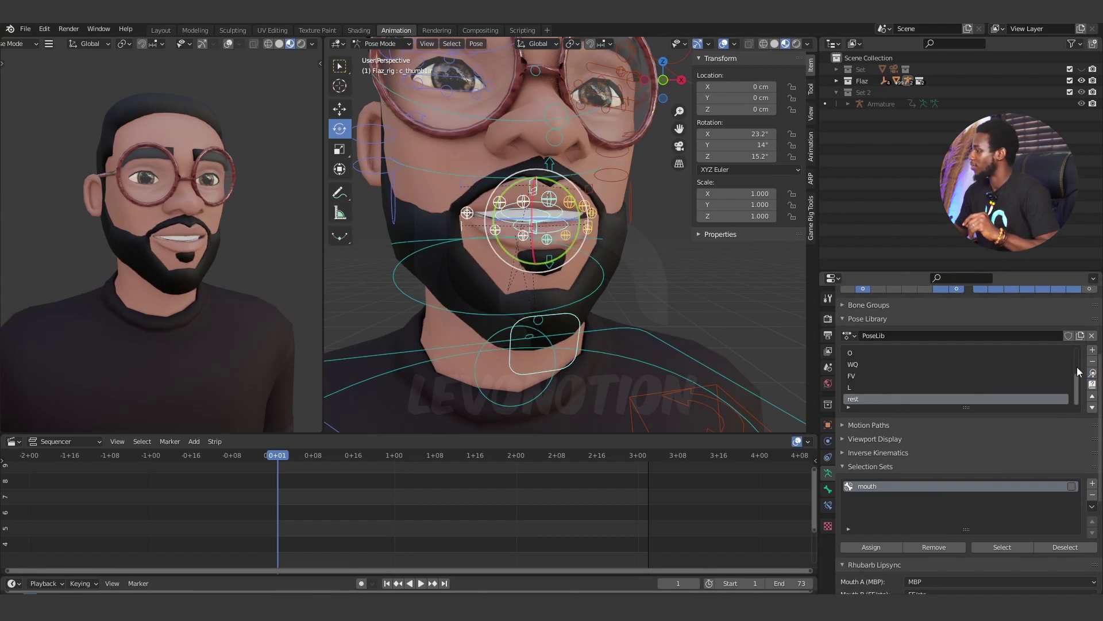
left_click(1093, 373)
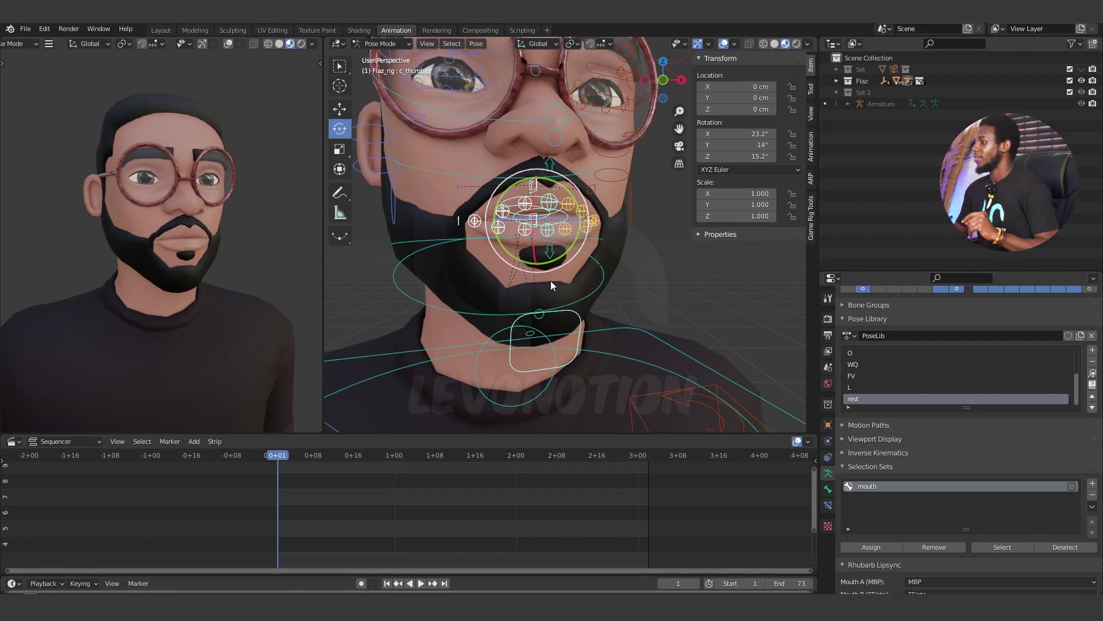
scroll(551, 280, "up", 2)
scroll(888, 377, "up", 3)
scroll(888, 375, "down", 3)
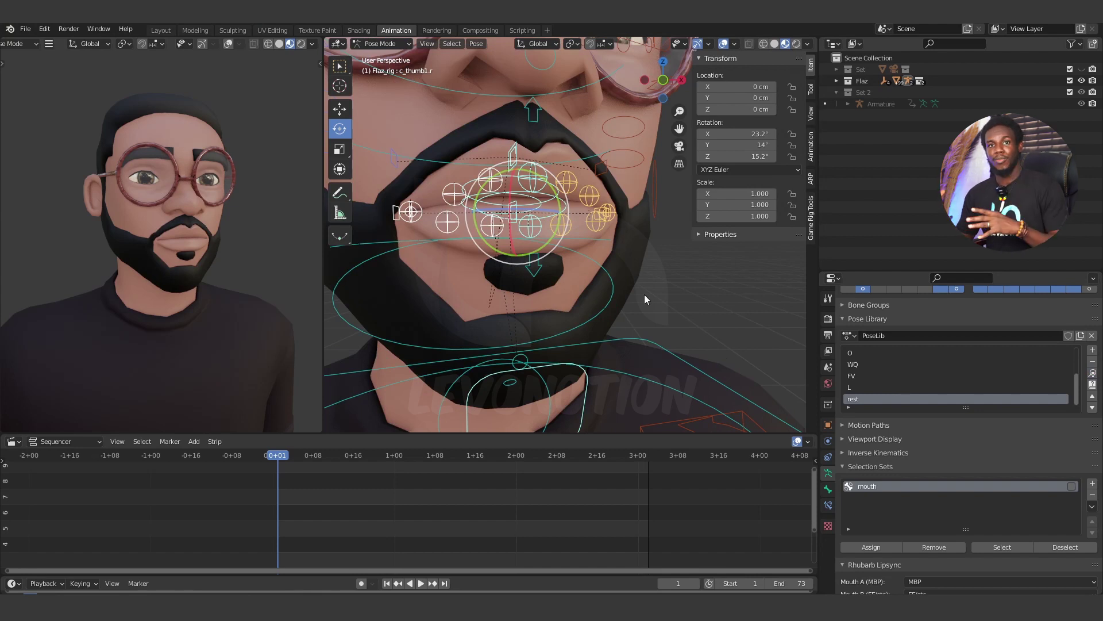
scroll(644, 294, "down", 4)
scroll(638, 251, "up", 2)
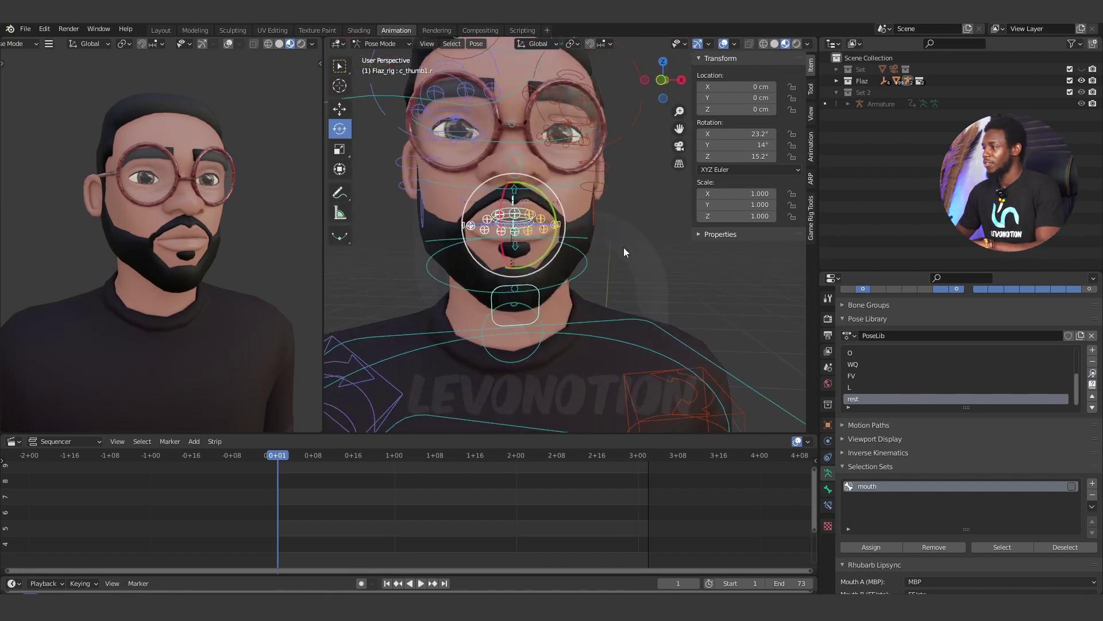
middle_click_drag(623, 247, 639, 253)
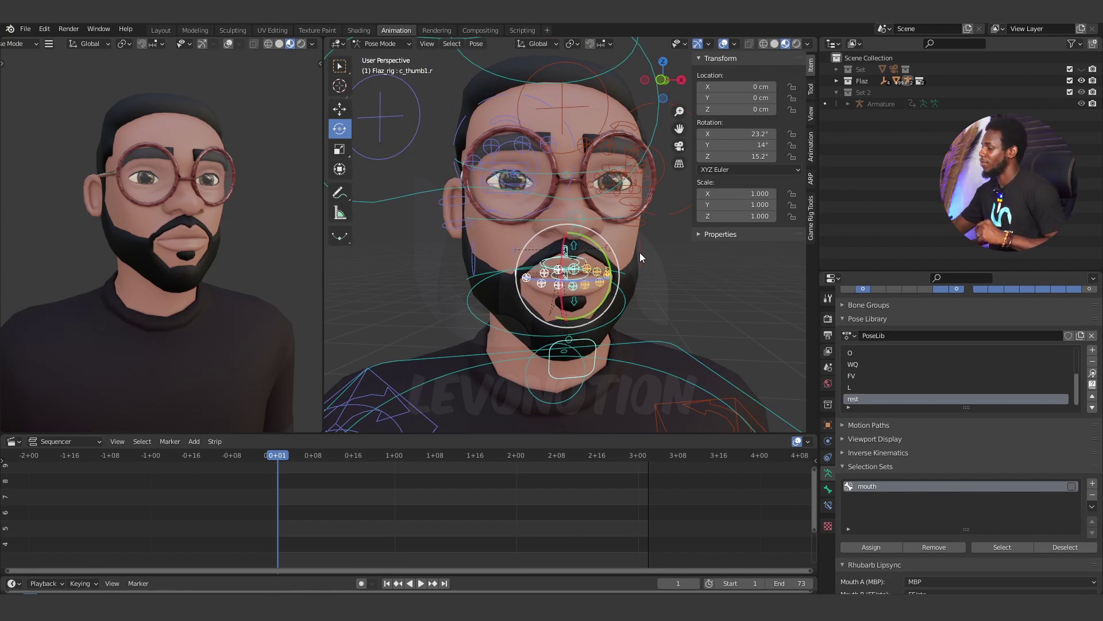
- In the Rhubarb Lipsync settings, map Mouth A to the MBP pose and Mouth B to the EE/etc pose
scroll(891, 436, "down", 8)
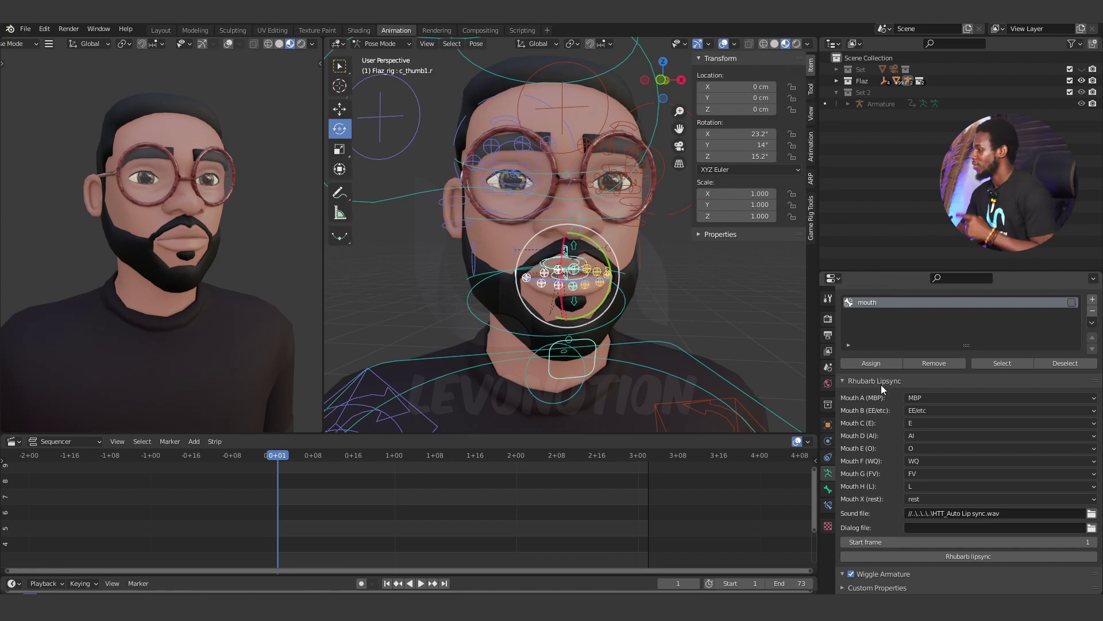
scroll(881, 385, "up", 7)
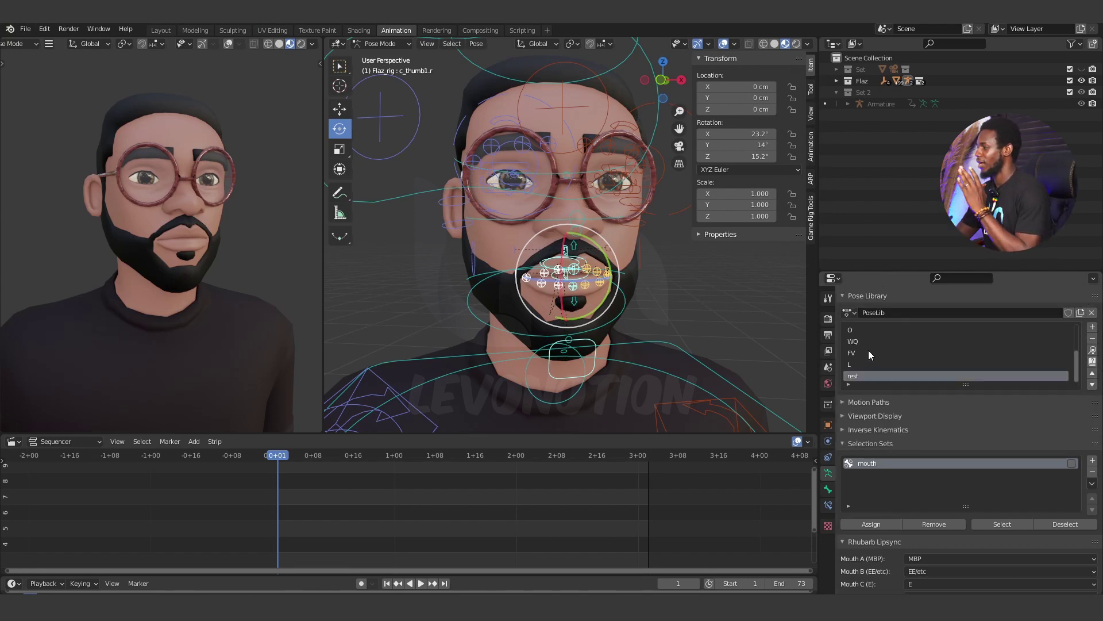
scroll(869, 354, "up", 1)
scroll(869, 355, "down", 4)
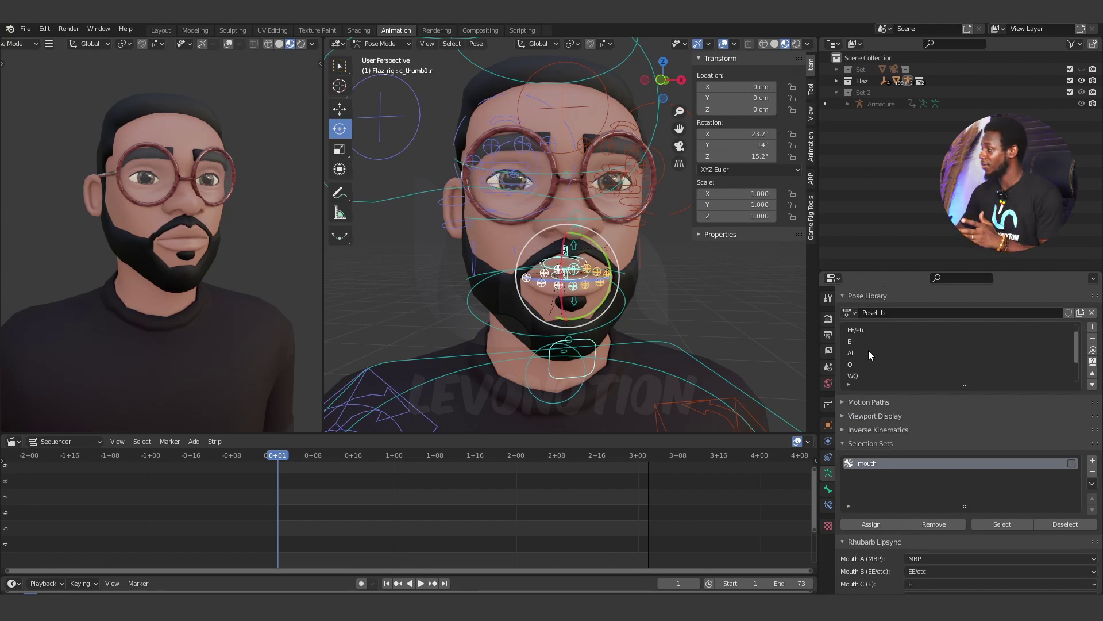
scroll(860, 432, "down", 7)
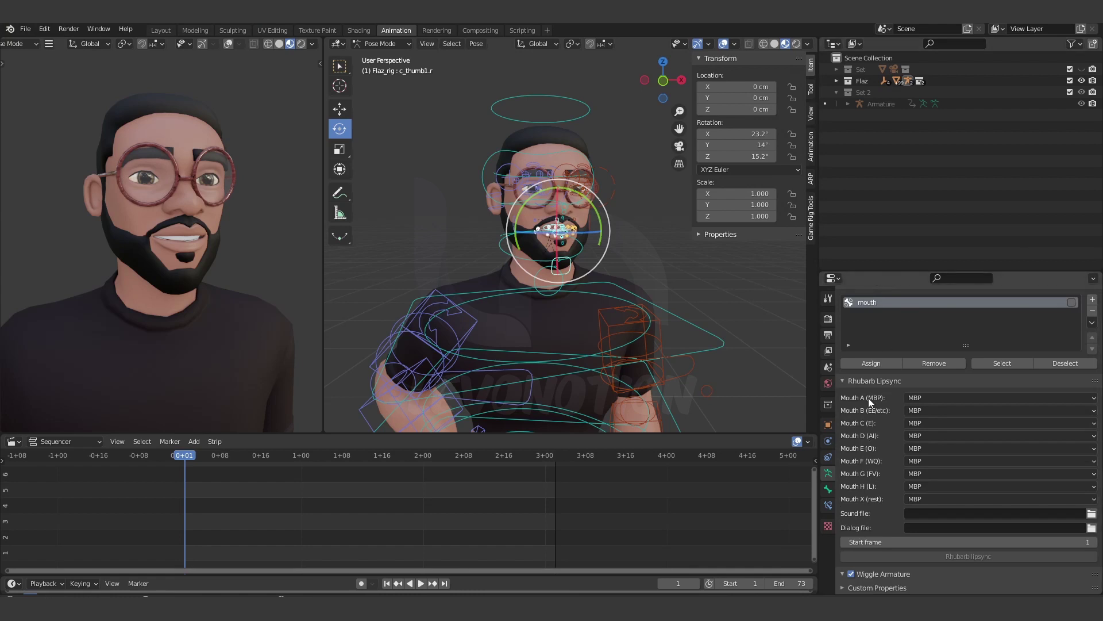
left_click(940, 397)
left_click(929, 397)
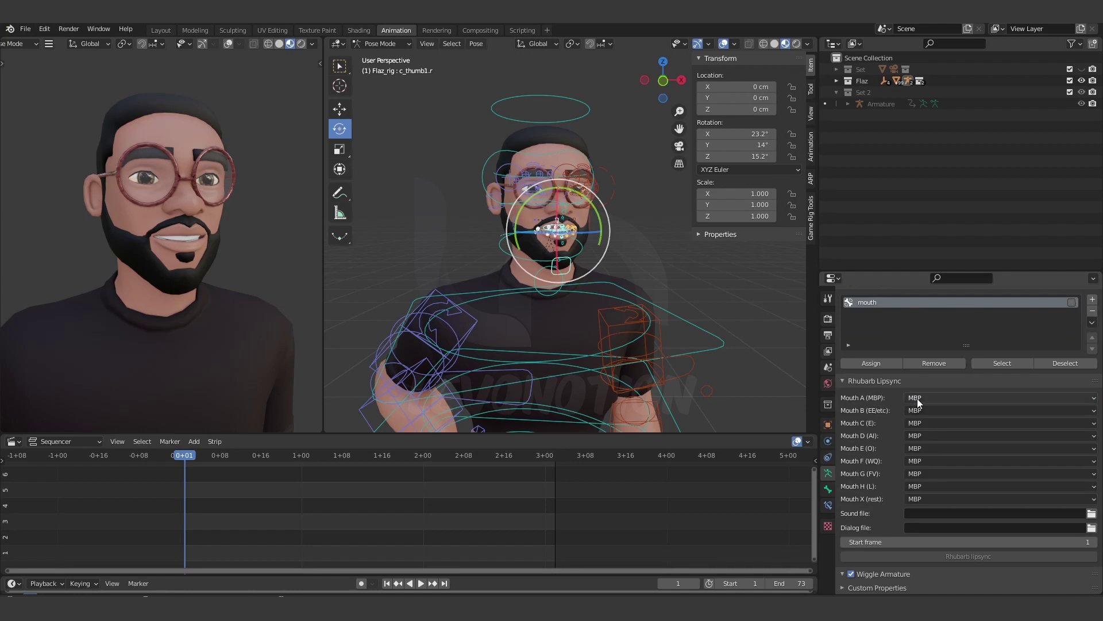
left_click(911, 397)
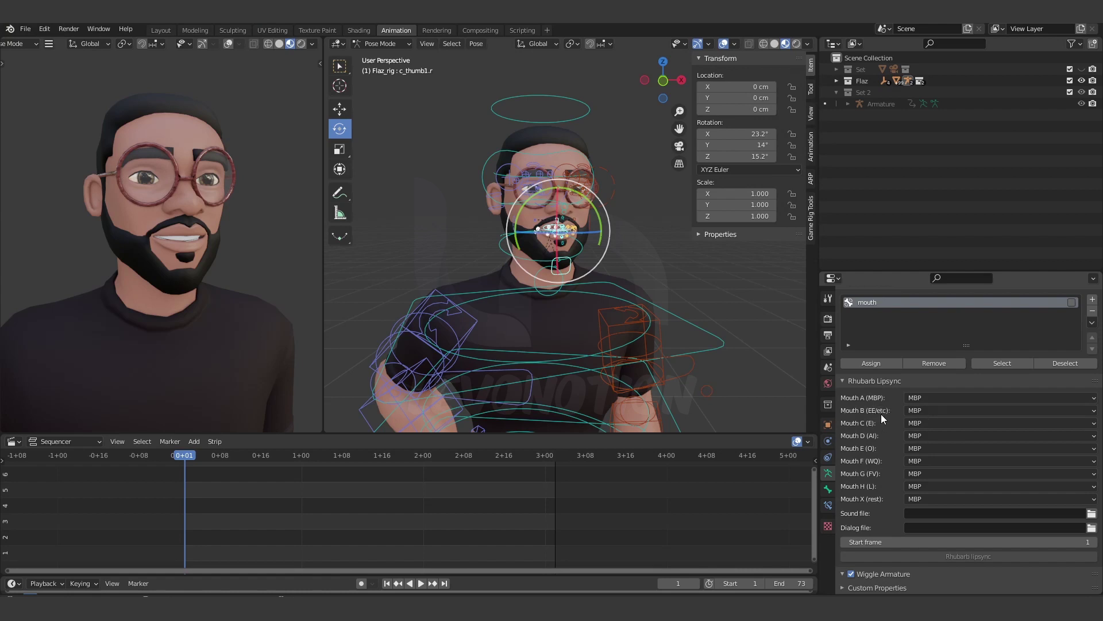
left_click(920, 409)
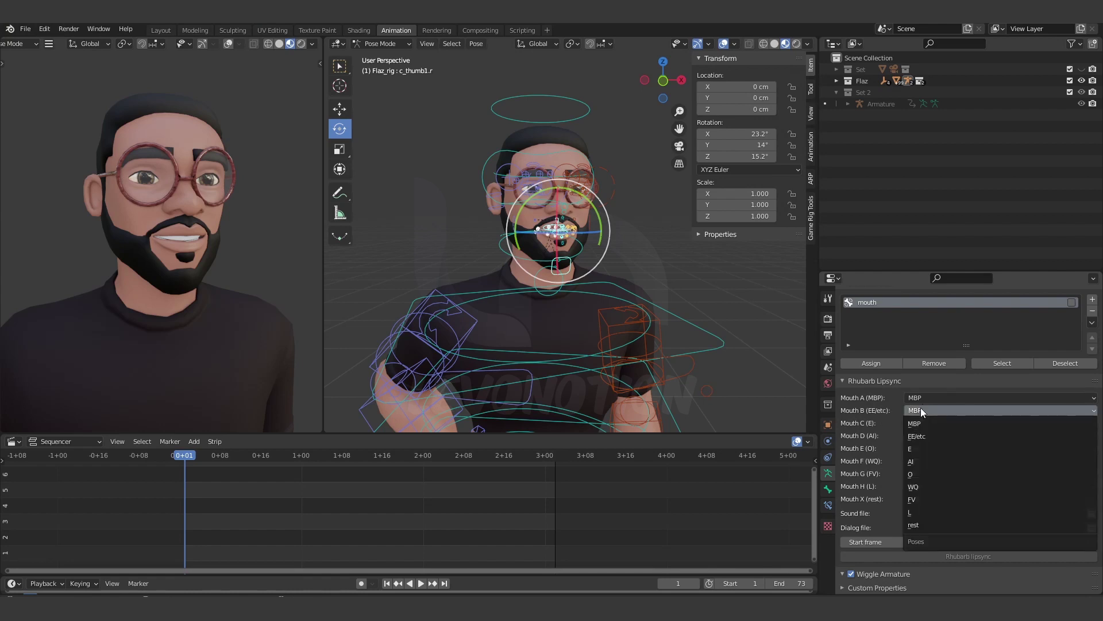
left_click(927, 437)
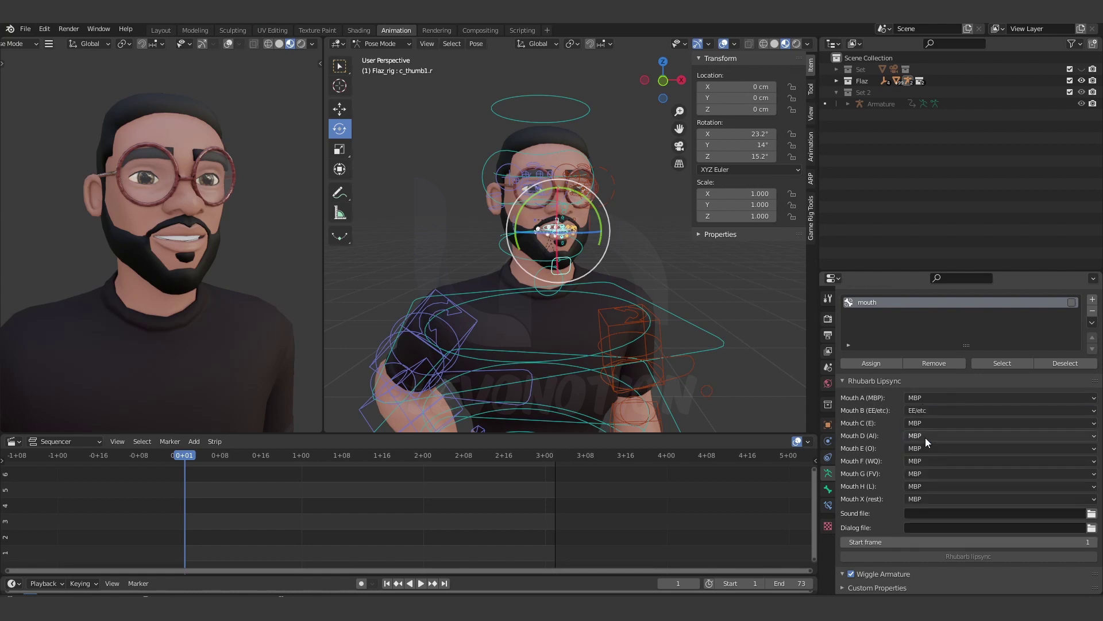
- Compare the pose names in the PoseLib library with the mouth shapes listed in the Rhubarb Lipsync settings
scroll(885, 351, "up", 5)
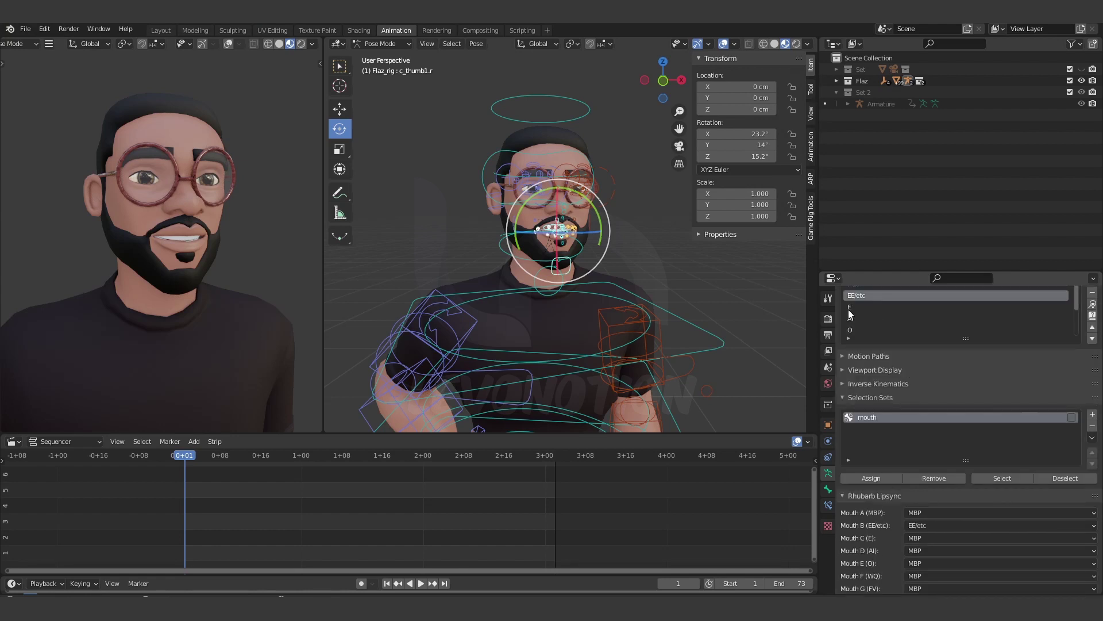
scroll(839, 309, "up", 3)
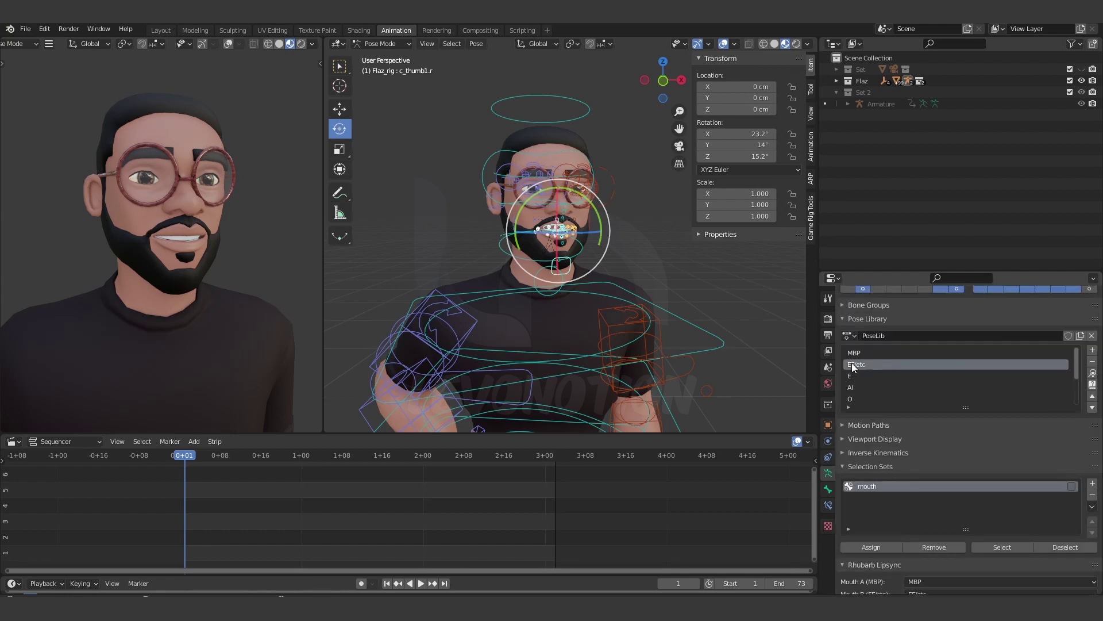
scroll(856, 372, "down", 2)
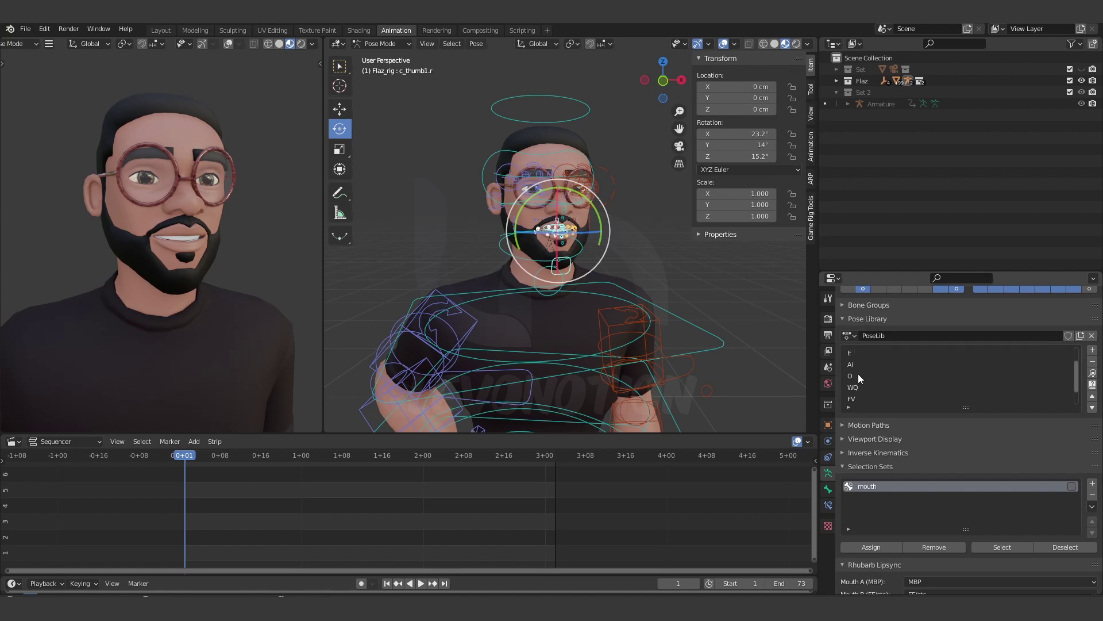
scroll(860, 377, "down", 2)
scroll(838, 512, "down", 8)
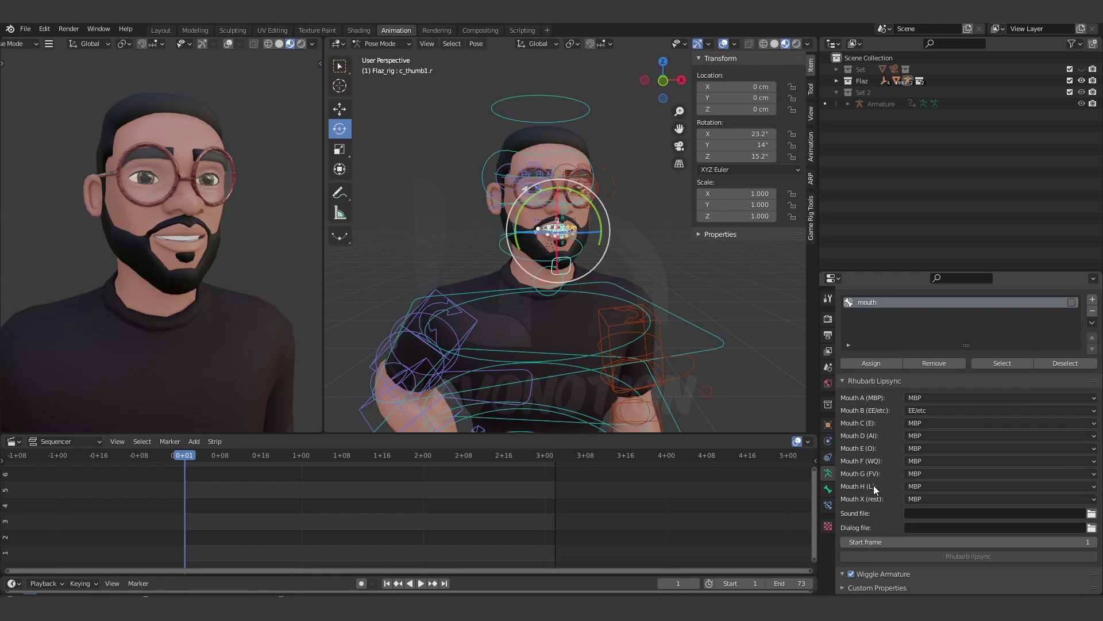
scroll(874, 495, "up", 7)
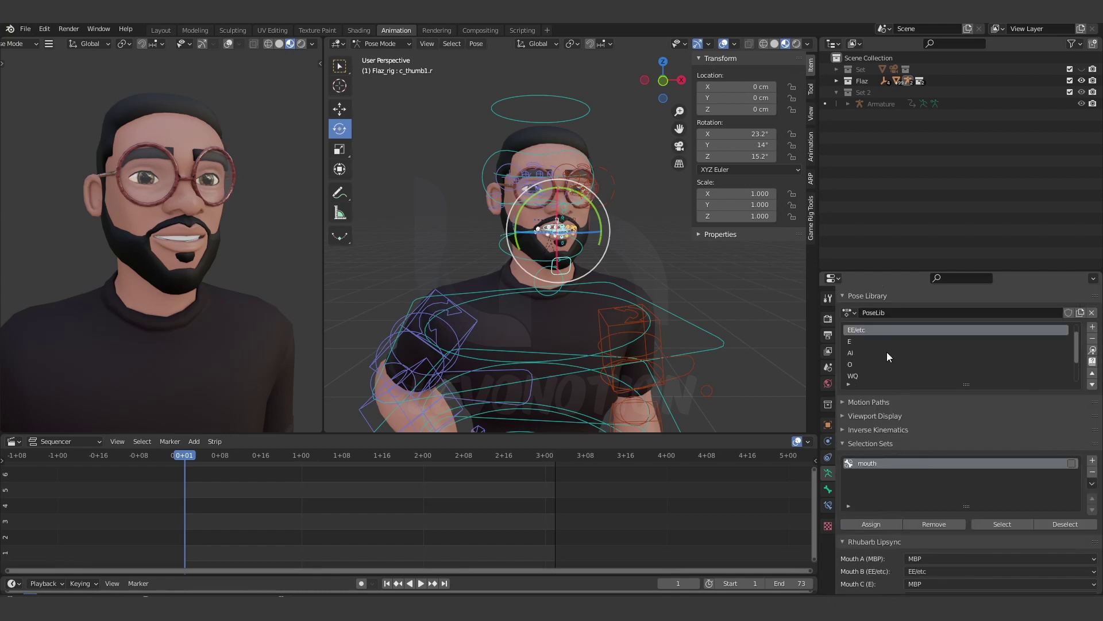
scroll(860, 330, "down", 4)
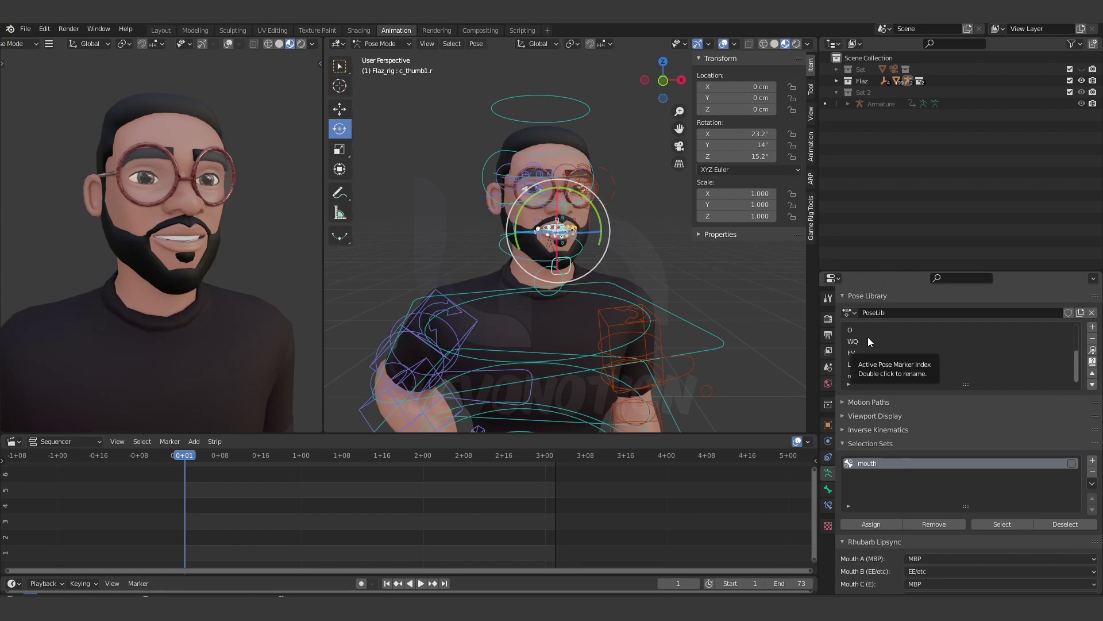
- Check the pose names in the PoseLib library and map Mouth C to the E pose in the Rhubarb Lipsync settings
scroll(851, 339, "up", 4)
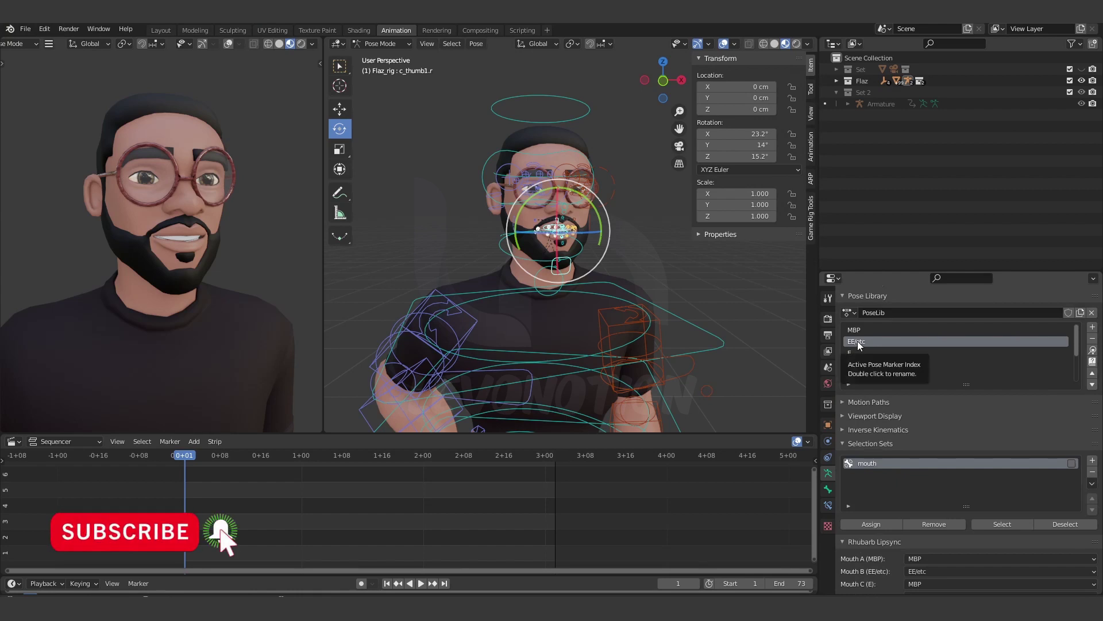
double_click(859, 343)
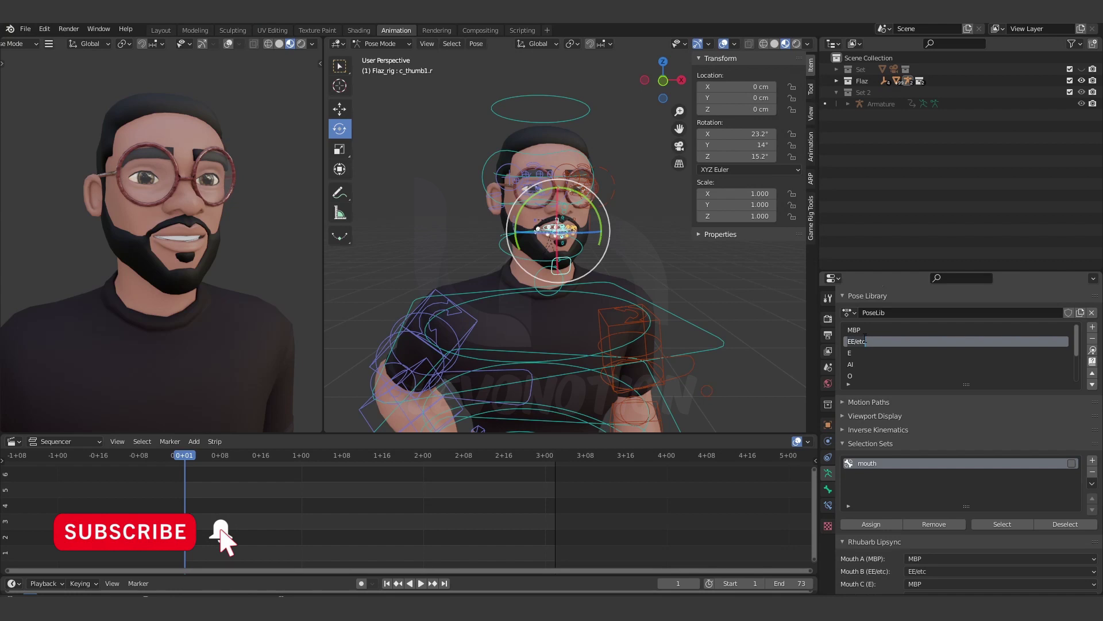
double_click(863, 351)
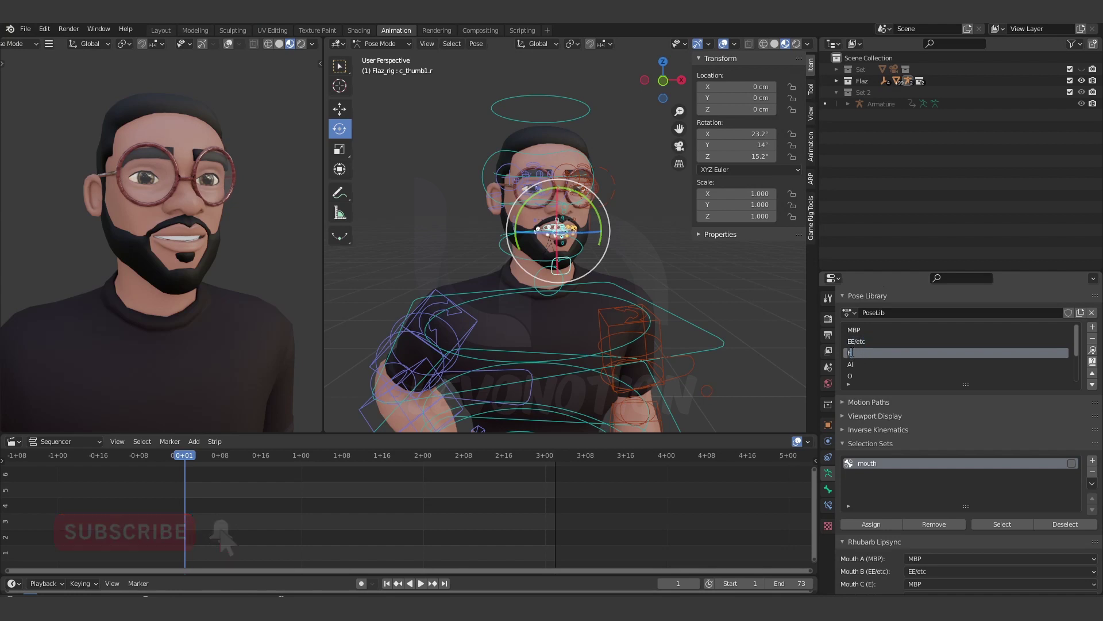
scroll(857, 368, "down", 4)
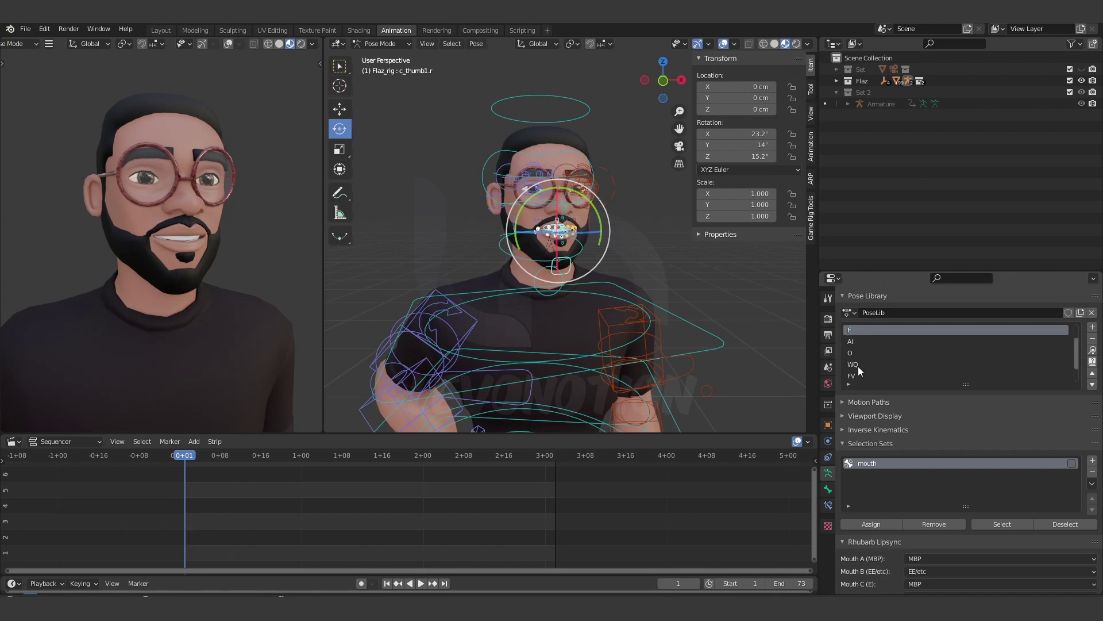
scroll(862, 483, "down", 7)
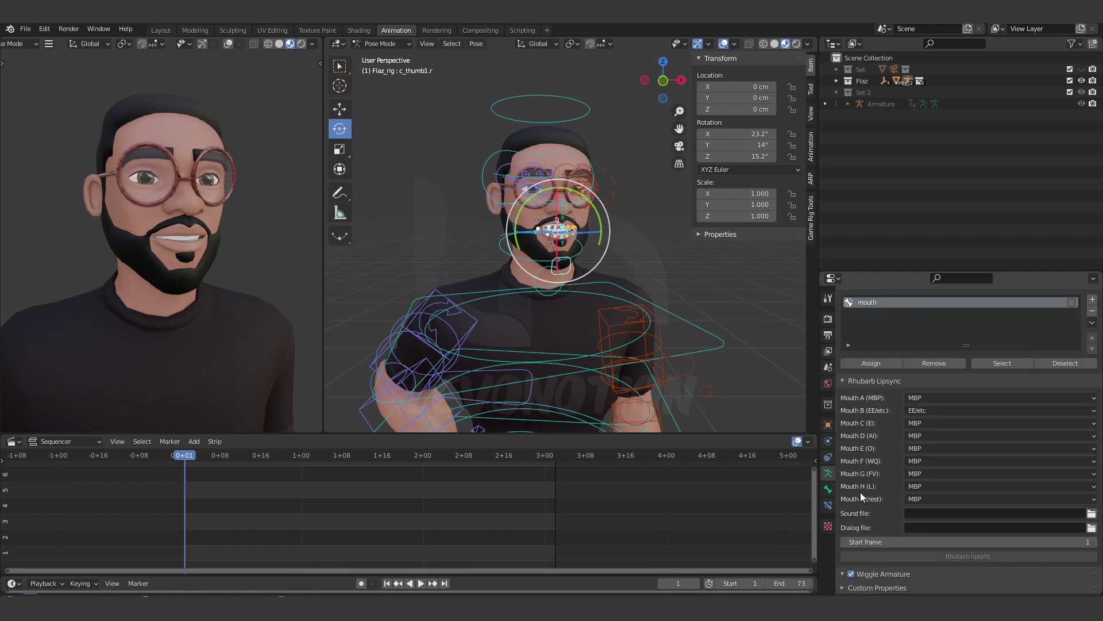
left_click(924, 423)
left_click(919, 423)
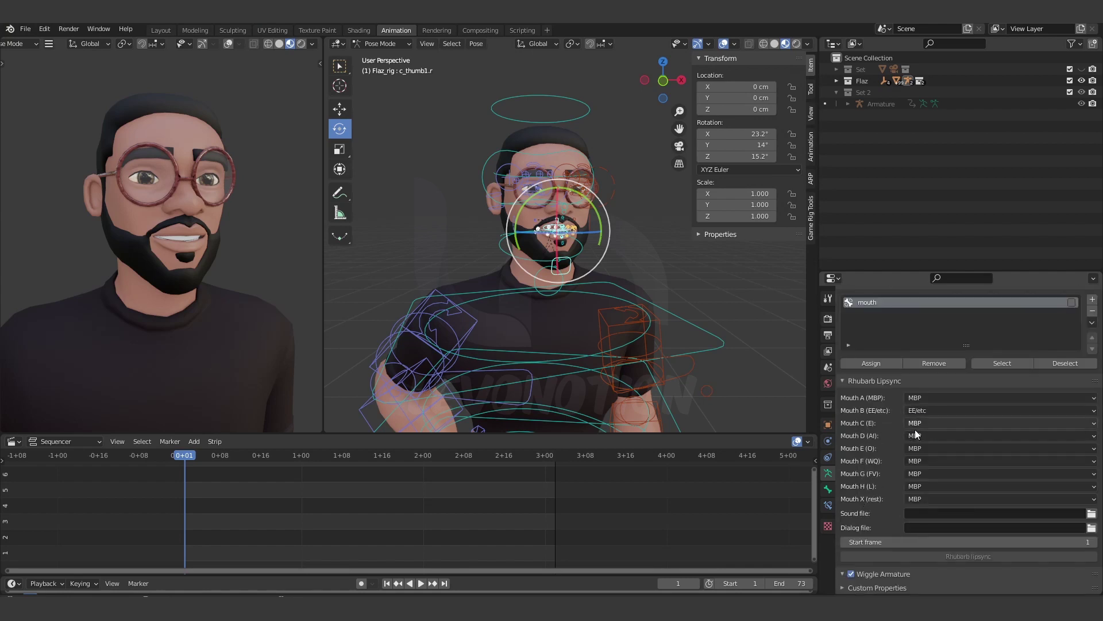
left_click(915, 423)
left_click(915, 423)
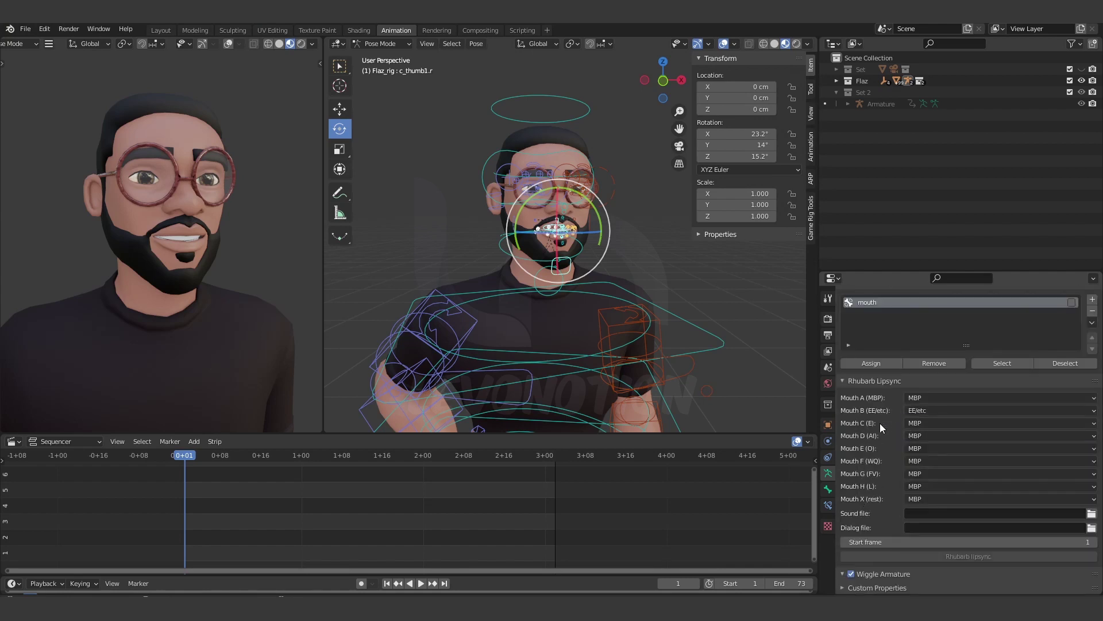
left_click(930, 422)
left_click(924, 462)
- Map Mouth D to the AI pose, Mouth E to the O pose and Mouth F to the WQ pose
left_click(922, 435)
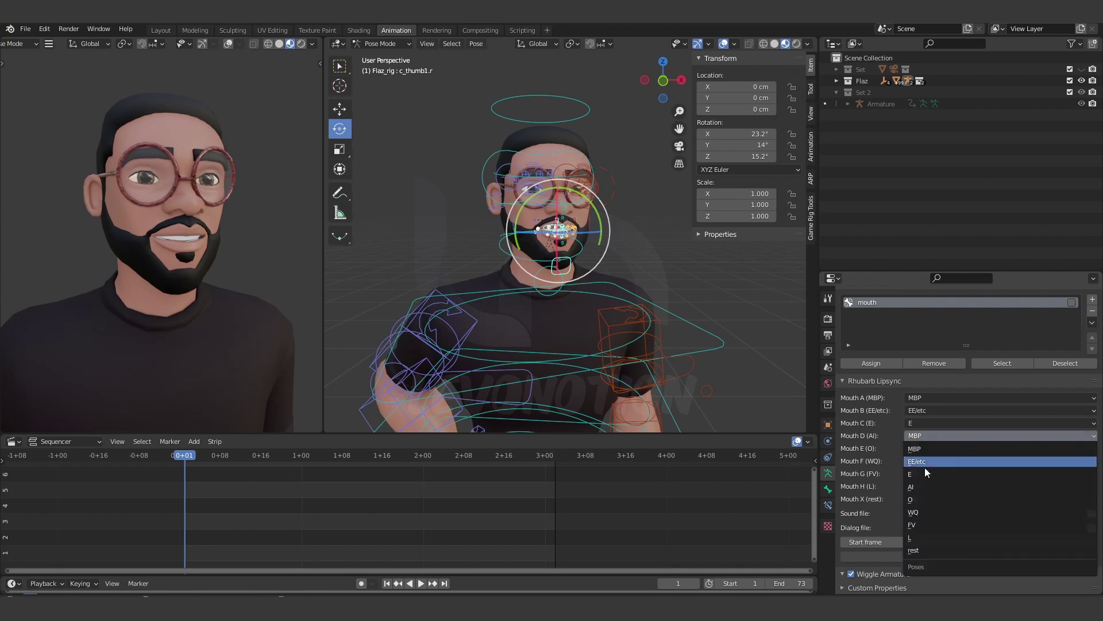
left_click(924, 487)
left_click(929, 445)
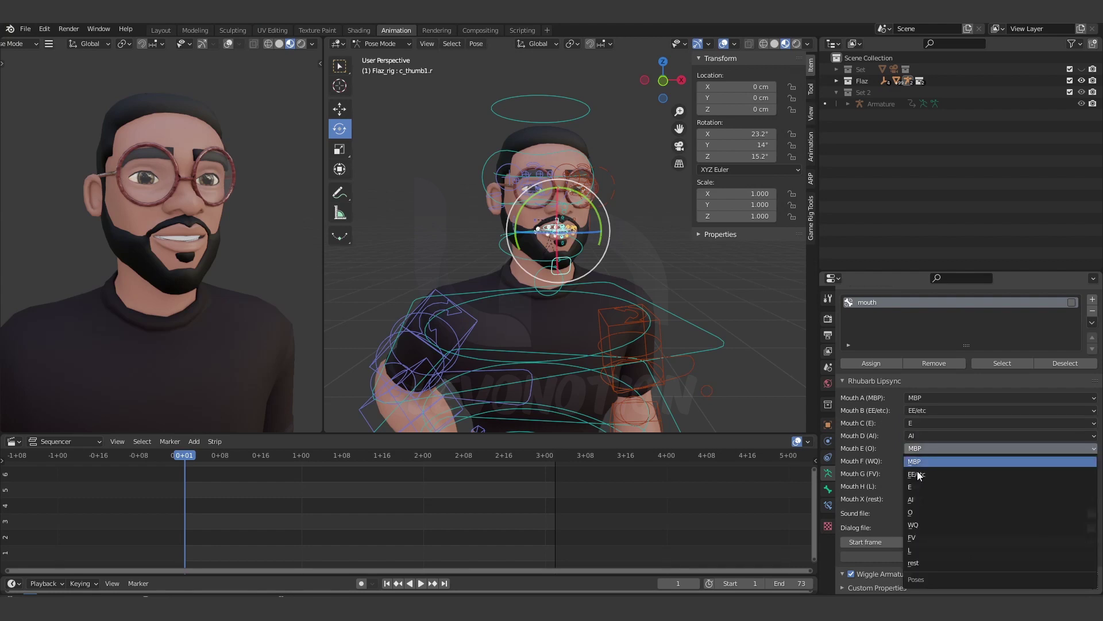
left_click(919, 509)
left_click(923, 462)
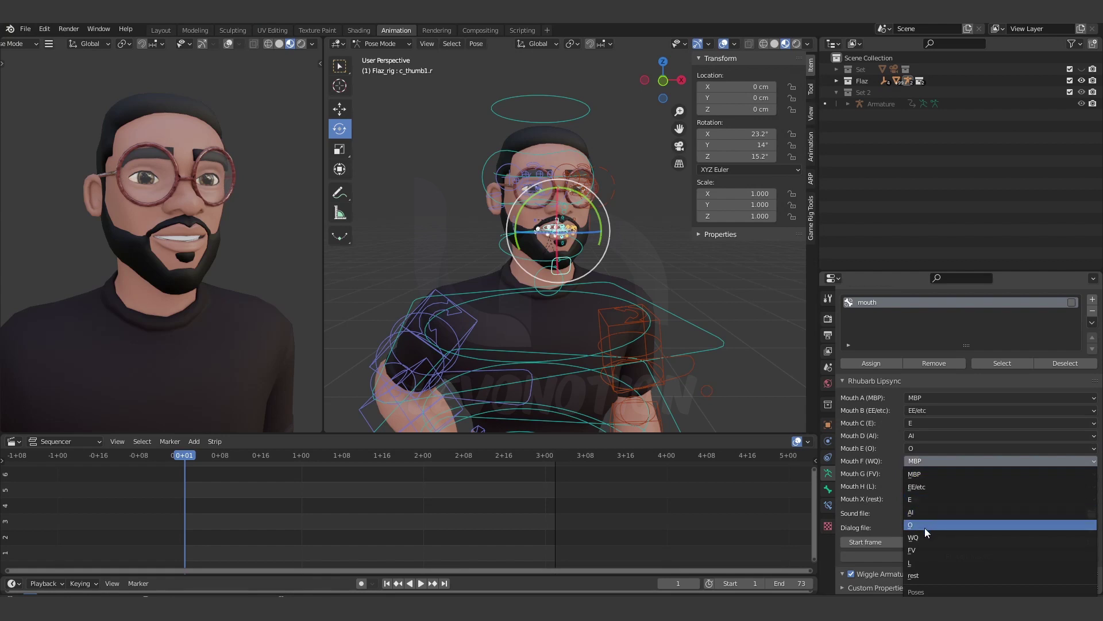
left_click(925, 530)
- Map Mouth G to the FV pose, Mouth H to the L pose and Mouth X to the rest pose
left_click(926, 471)
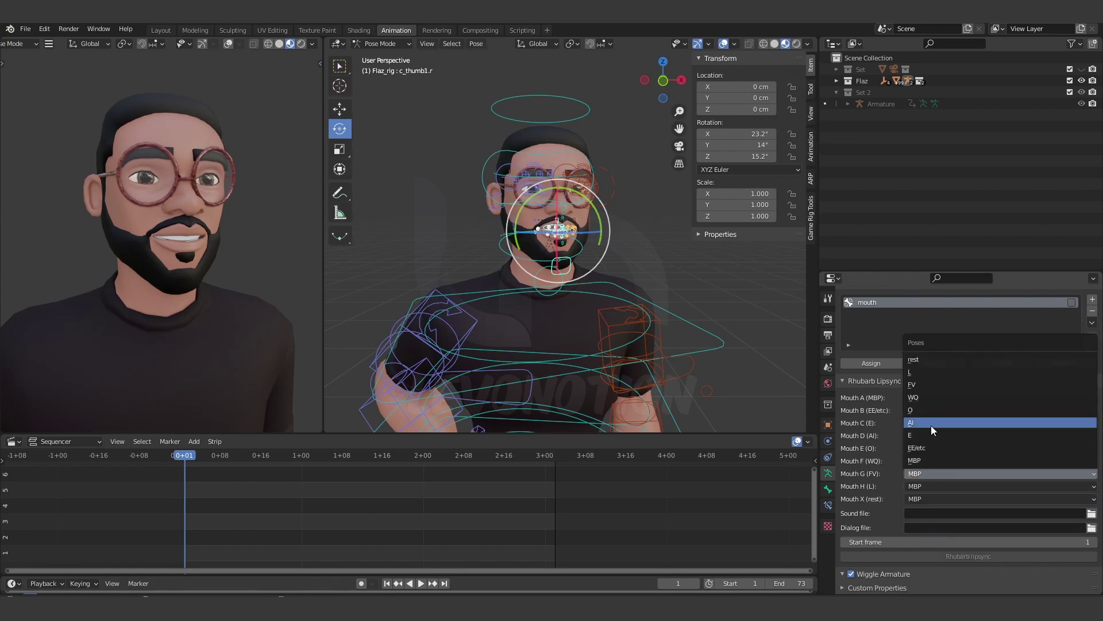
left_click(930, 383)
left_click(928, 486)
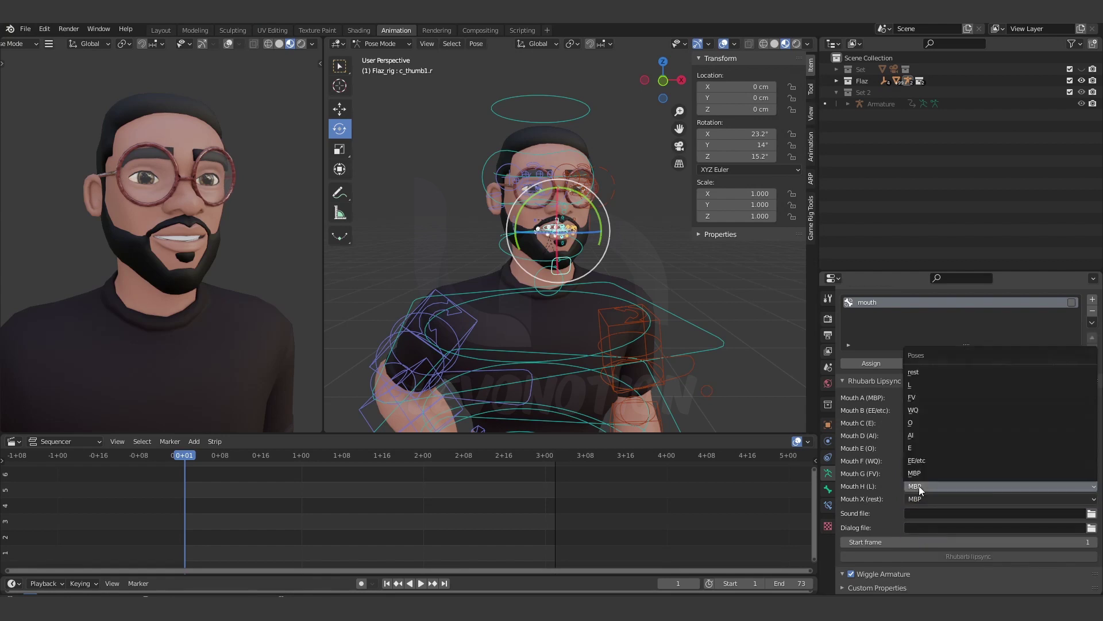
left_click(926, 385)
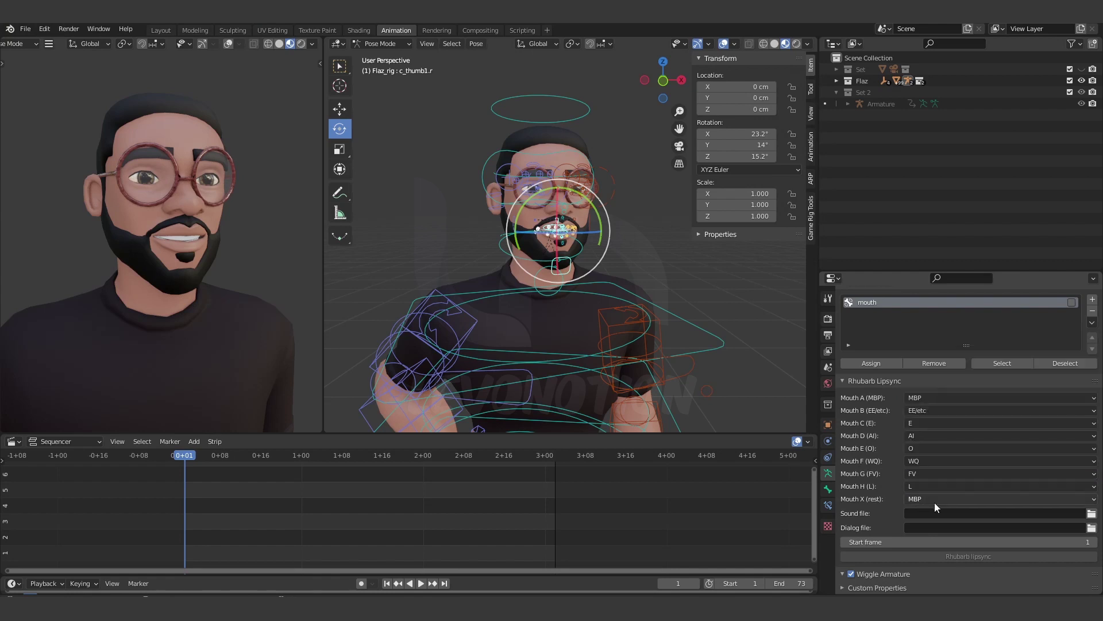
left_click(926, 498)
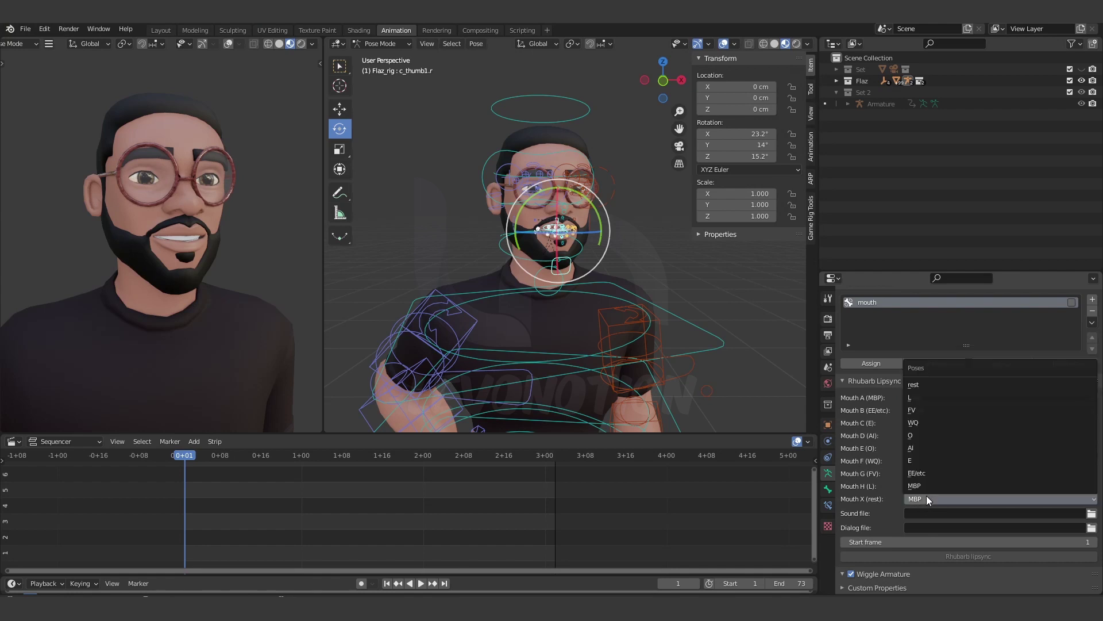
left_click(923, 382)
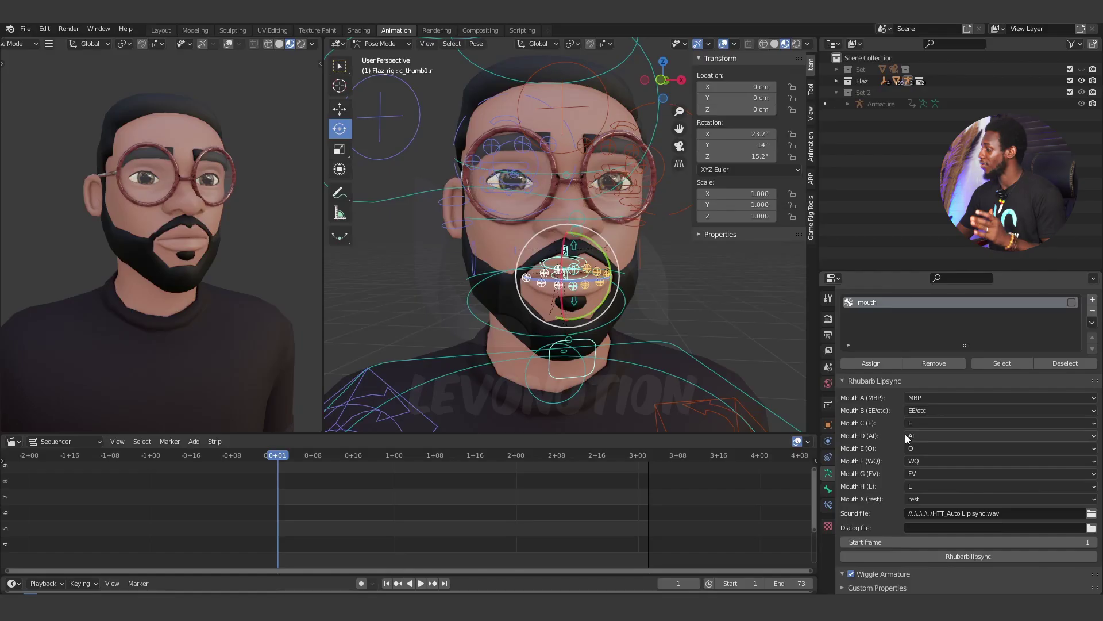
- Clear the sound file path in the Rhubarb Lipsync settings
left_click(1014, 513)
key("BackSpace")
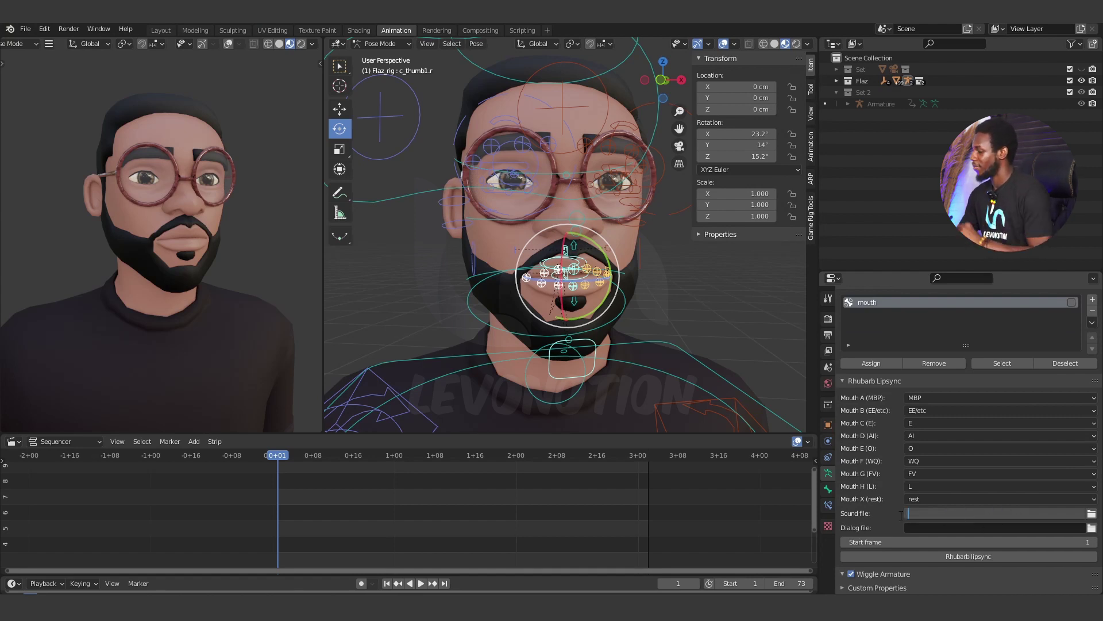
left_click(874, 512)
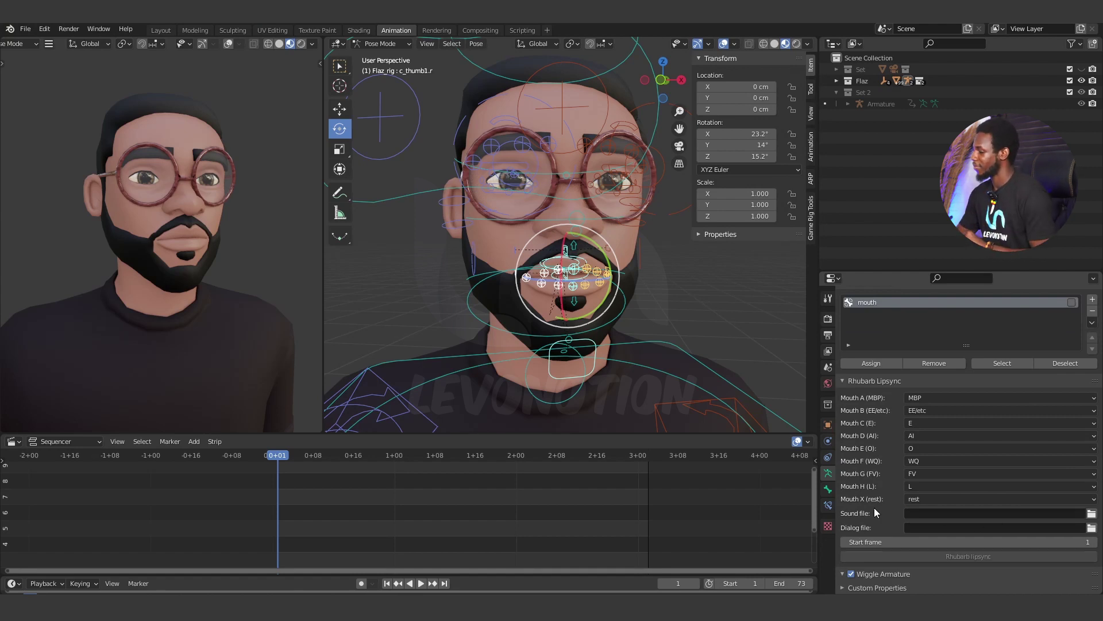
- Load HTT_Auto Lip sync.wav from the D:\PROJECTS\Inhouse folder as the Rhubarb Lipsync sound file
left_click(960, 513)
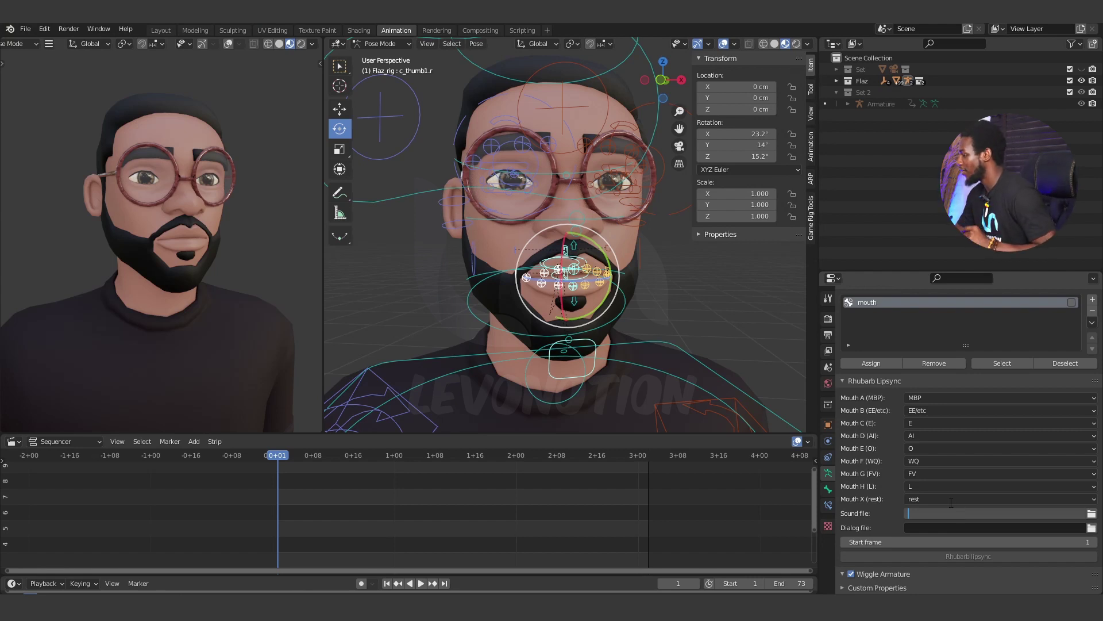
left_click(1091, 513)
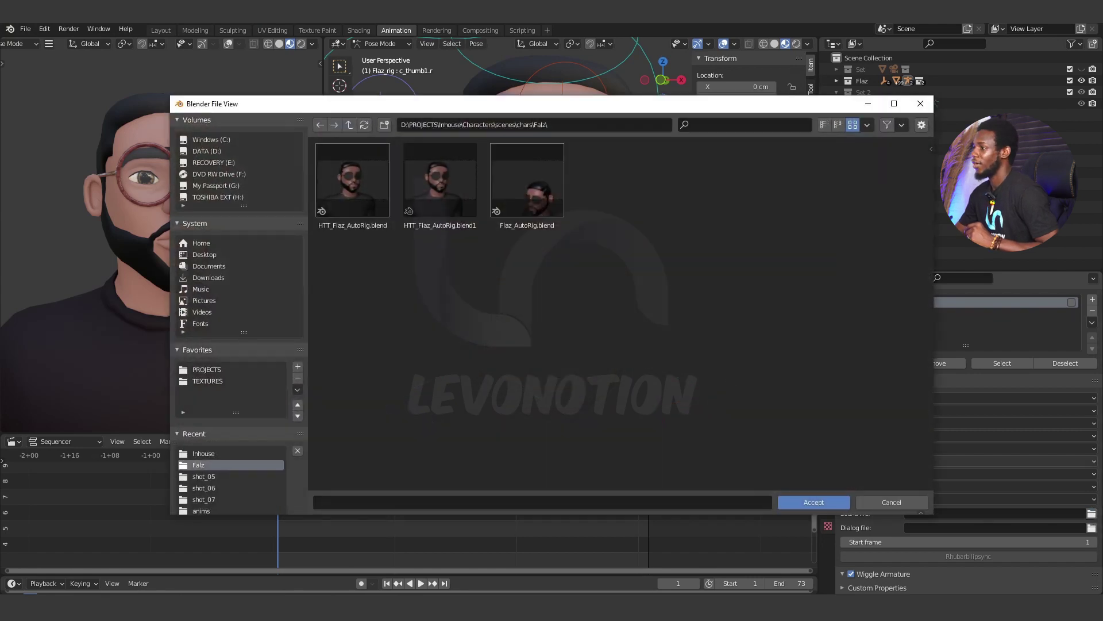
left_click(349, 125)
left_click(349, 124)
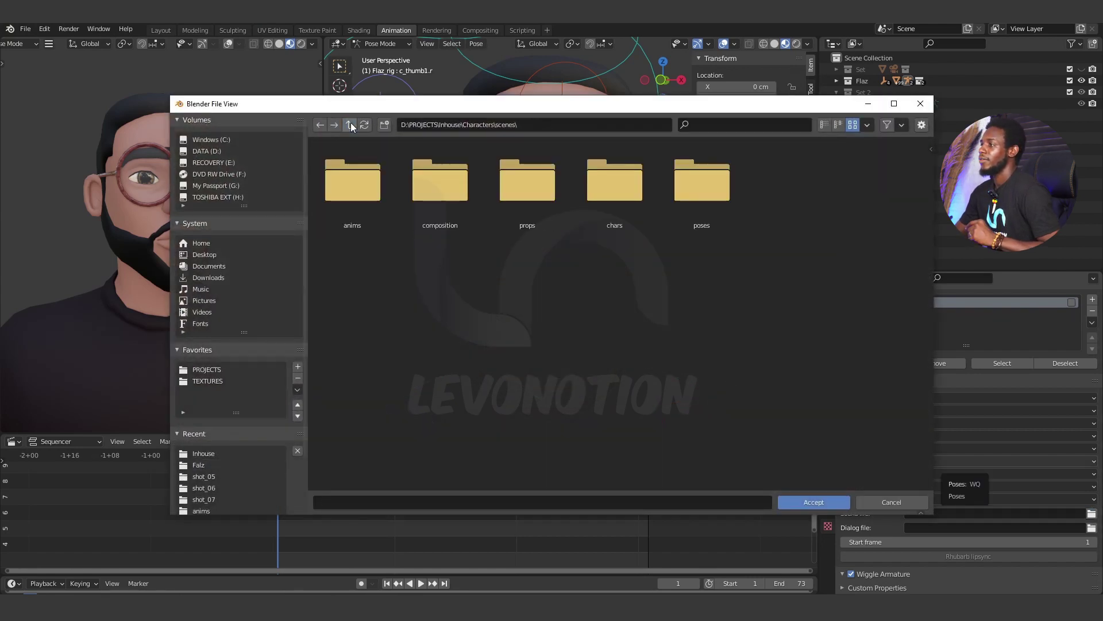
left_click(350, 124)
left_click(351, 126)
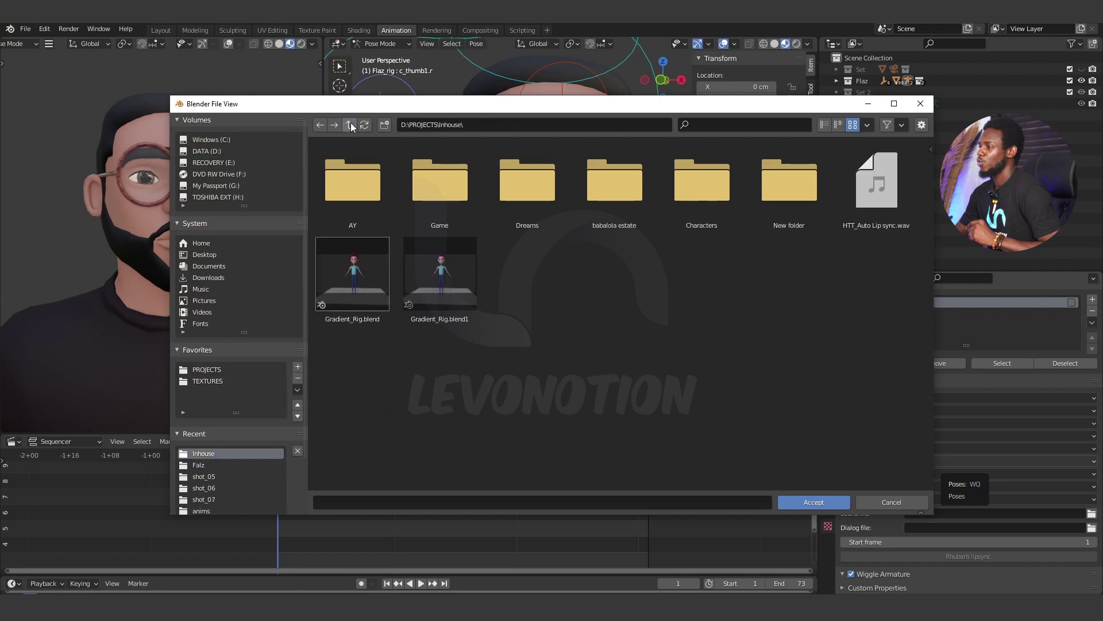
left_click(875, 194)
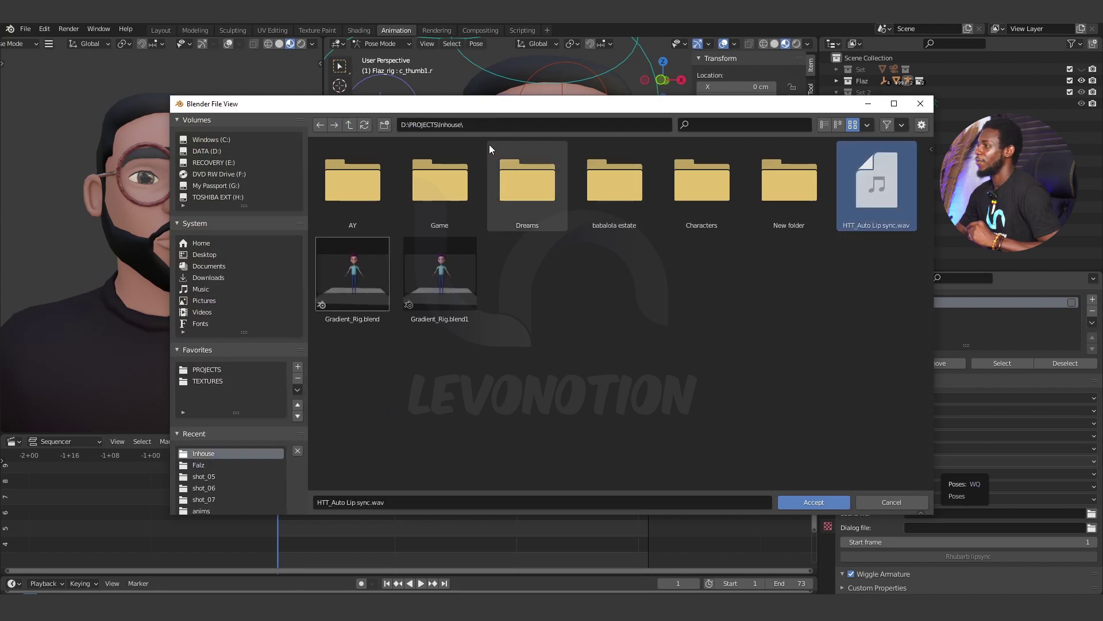
left_click_drag(496, 108, 513, 95)
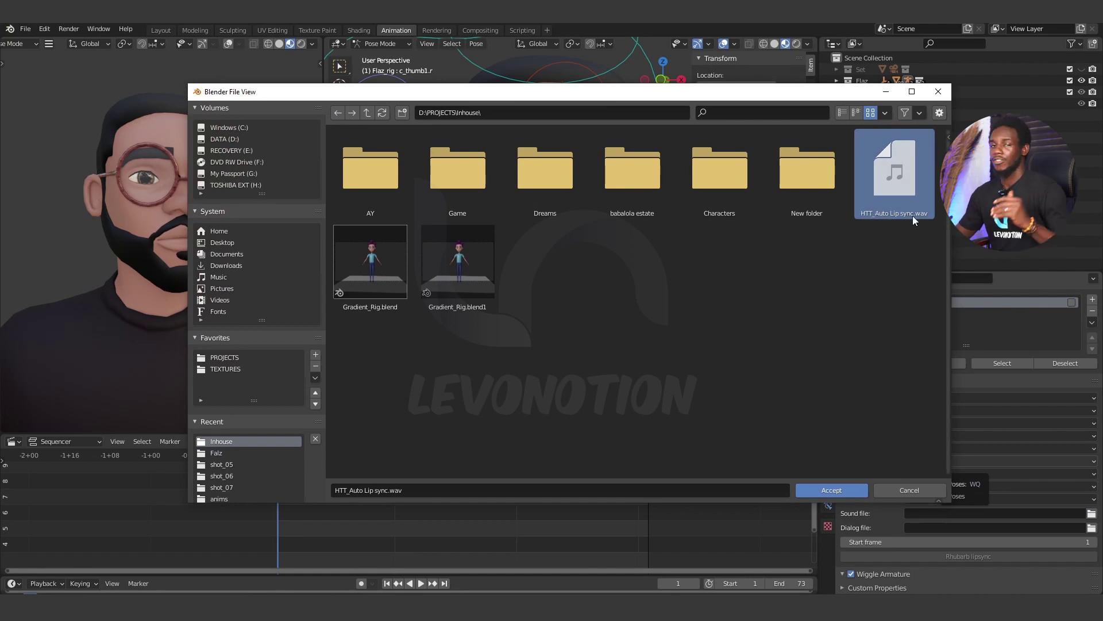
double_click(902, 179)
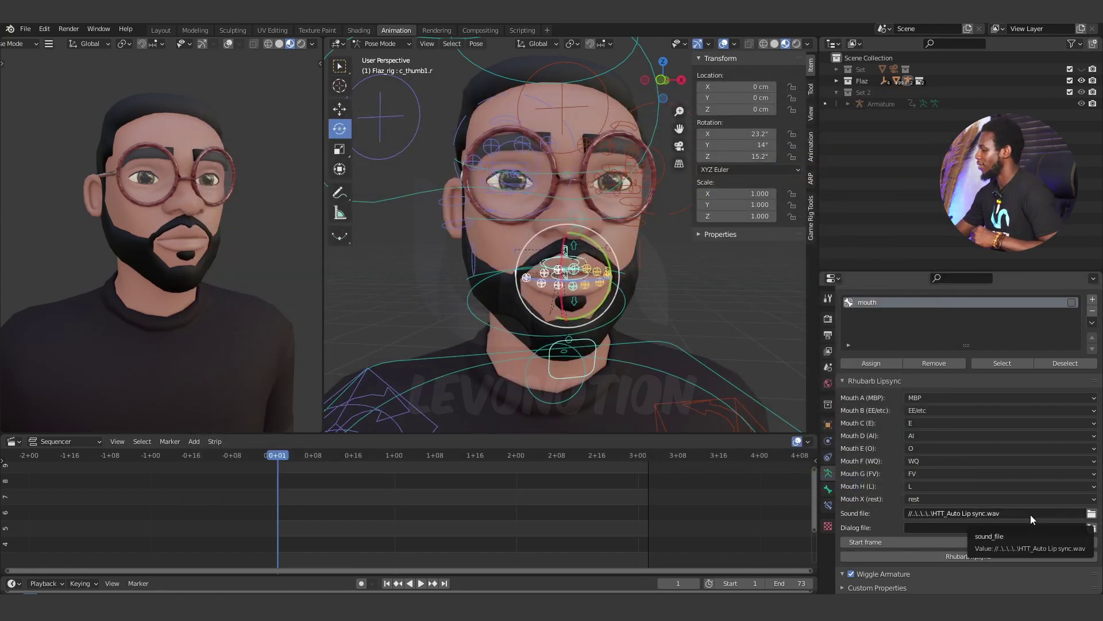
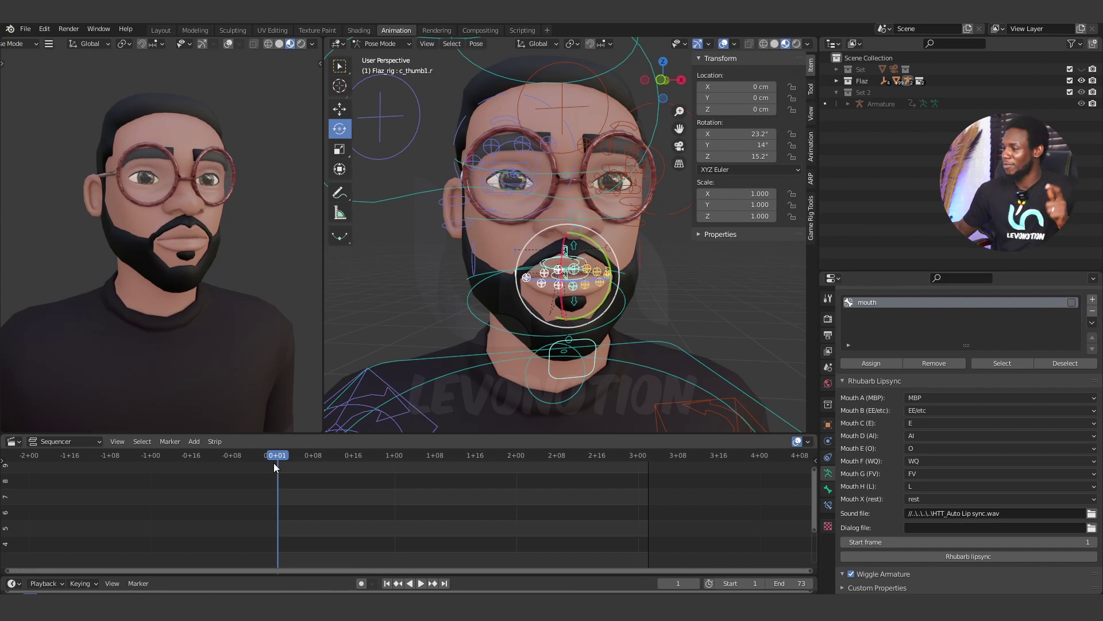
- Add HTT_Auto Lip sync.wav to the video sequencer as a sound strip starting at frame 1 on channel 1
left_click(198, 442)
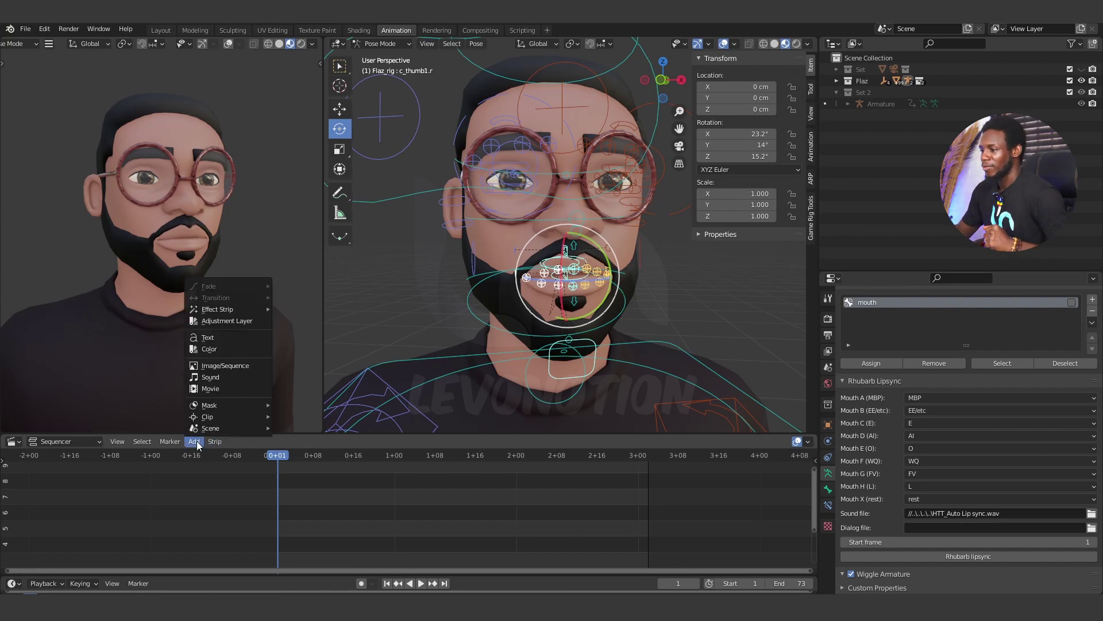
left_click(219, 377)
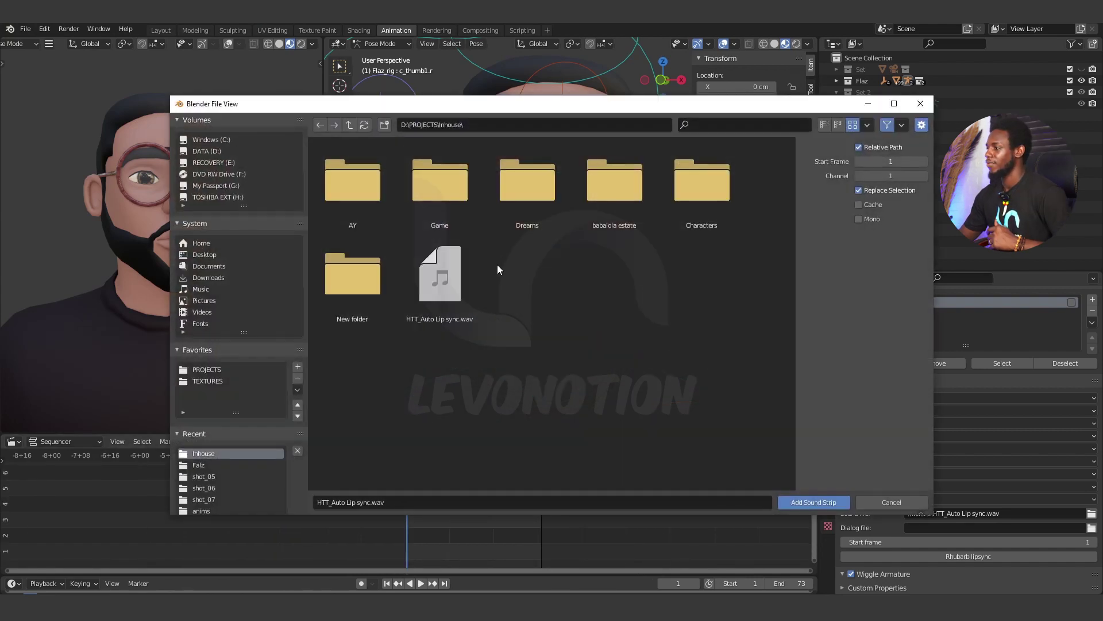
double_click(442, 281)
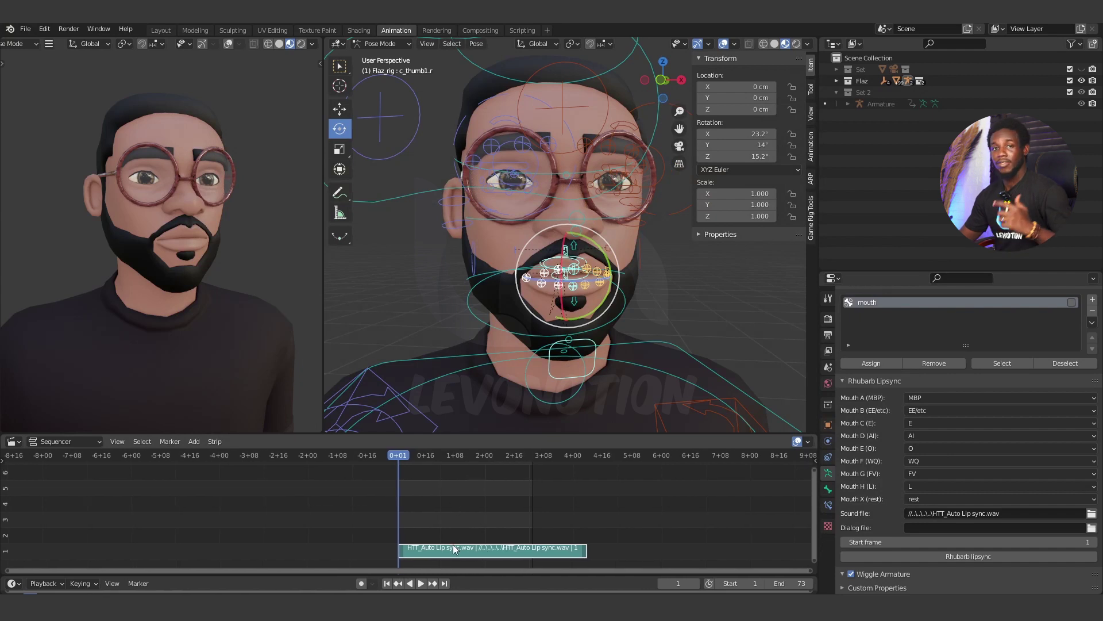
- Move the playhead to the end of the sound strip and set the scene's end frame to 103
middle_click_drag(480, 520, 465, 511)
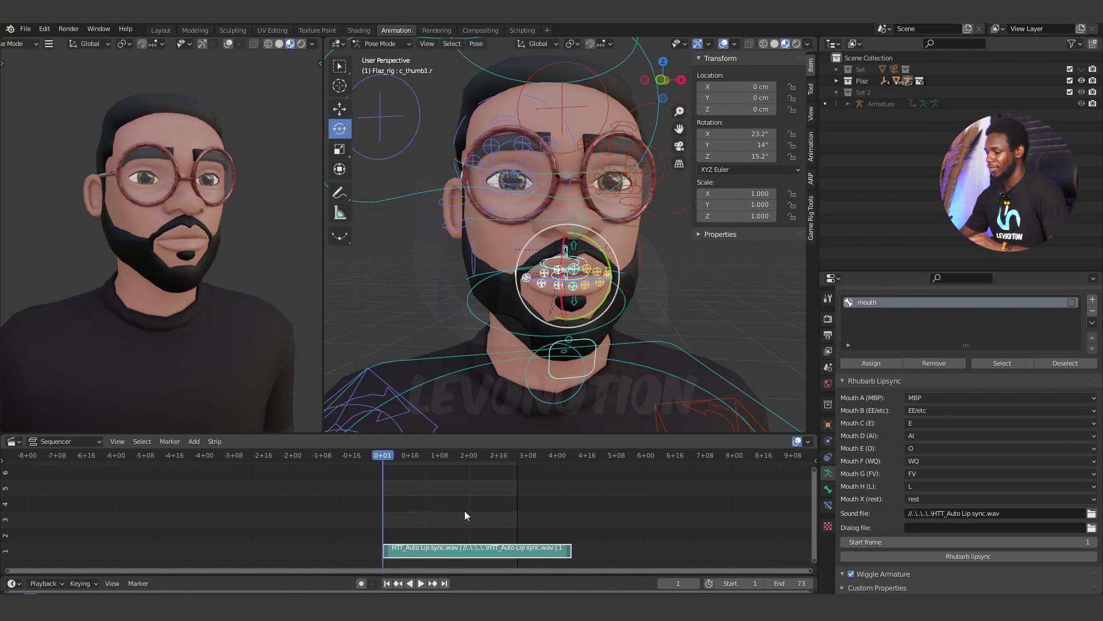
left_click_drag(385, 457, 570, 471)
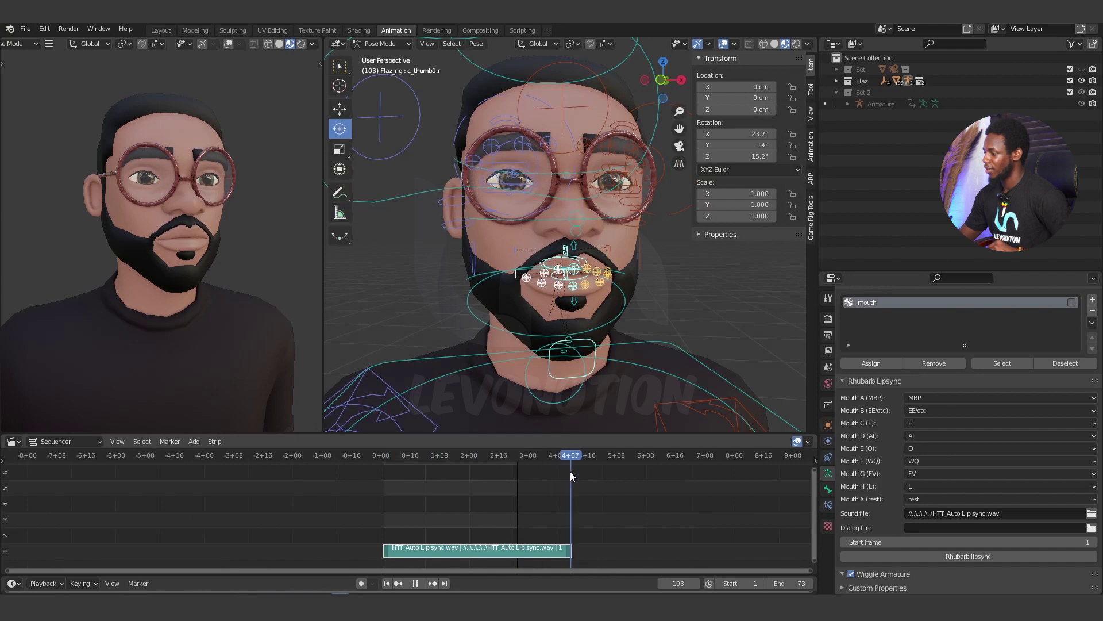
left_click(796, 582)
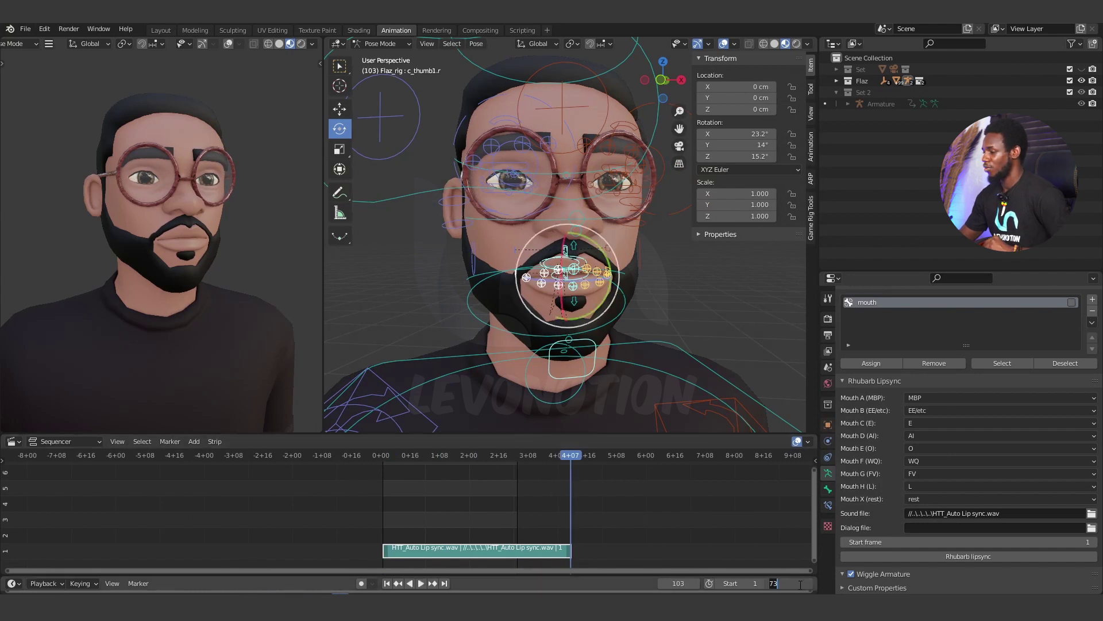
type("103")
key("Return")
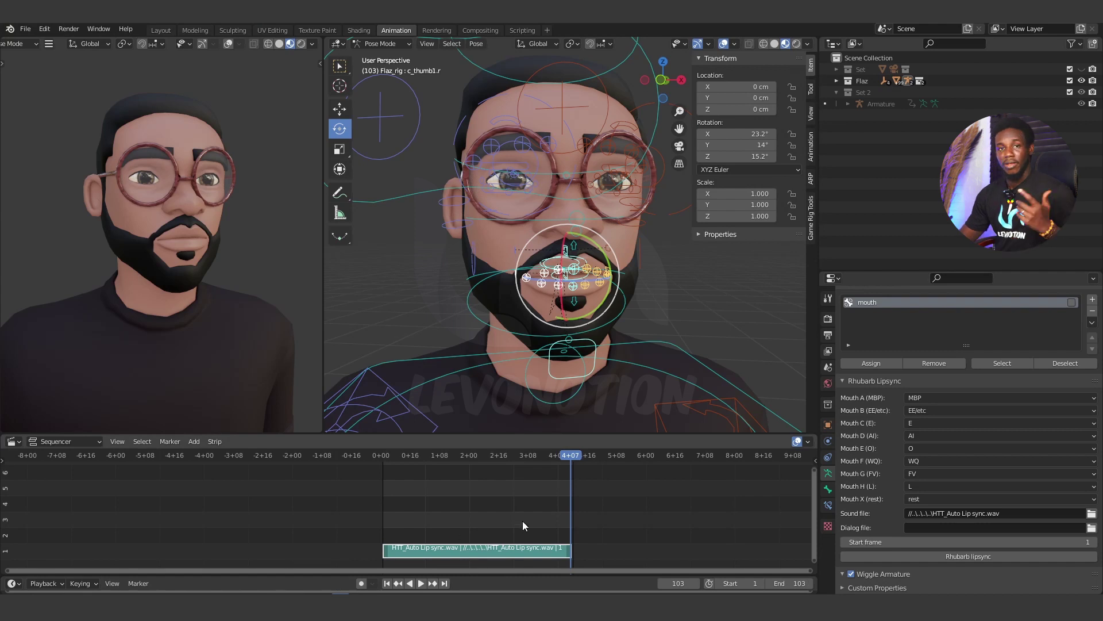
- Play the timeline from the first frame to listen to the sound strip, and stop playback near its end
scroll(517, 494, "left", 1, "ctrl")
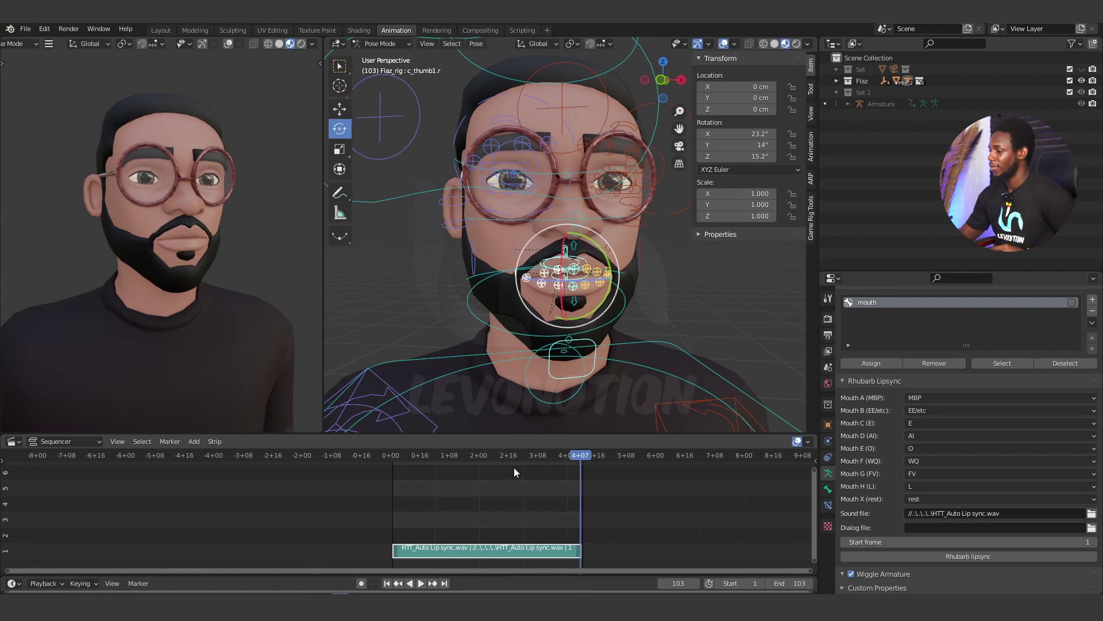
left_click(390, 583)
left_click(420, 583)
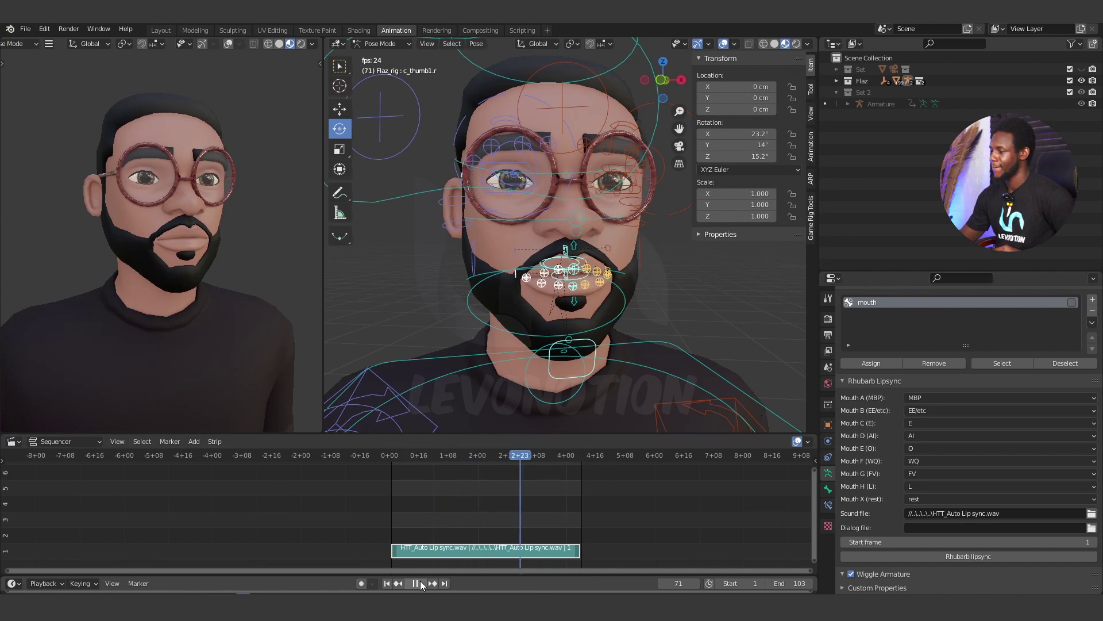
left_click(420, 581)
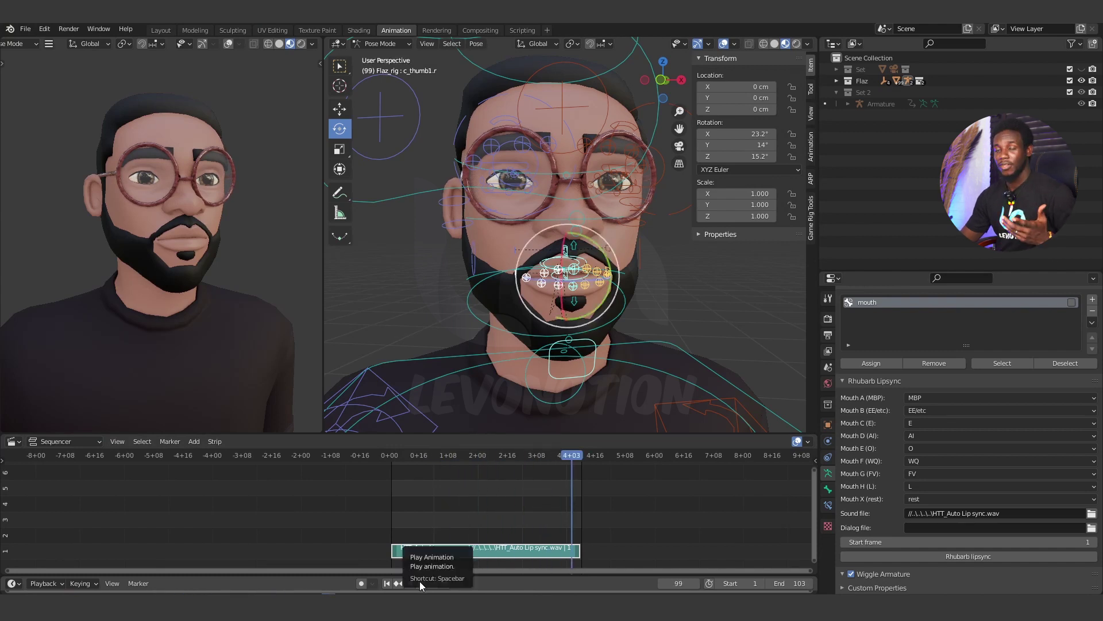
- Return to frame 1, run Rhubarb Lipsync to generate the mouth keyframes, and play the opening frames
left_click(386, 584)
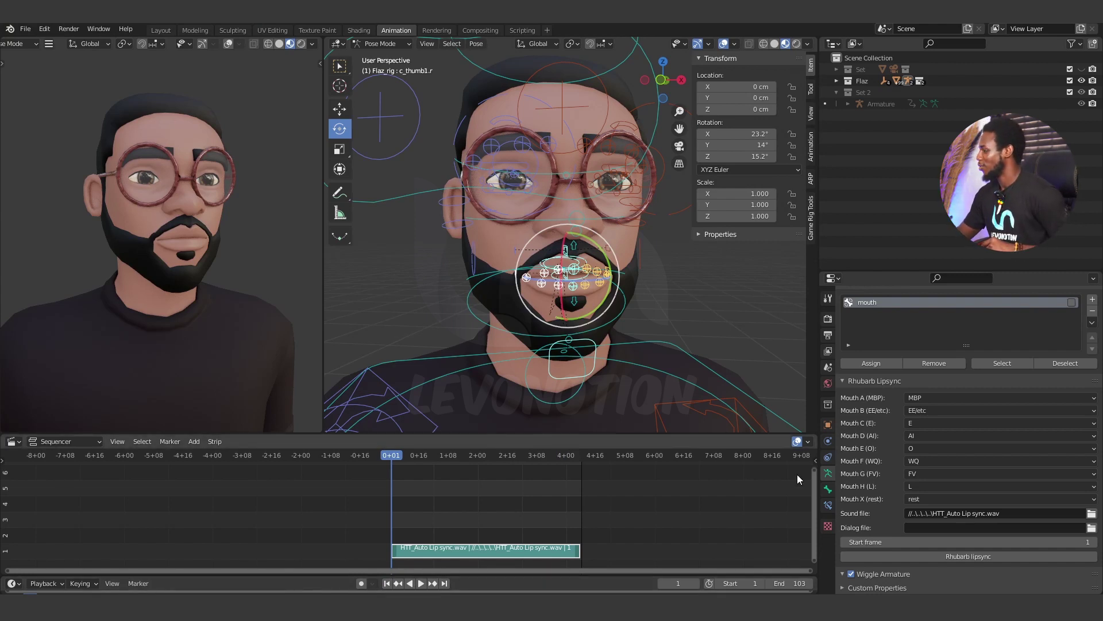
left_click(982, 558)
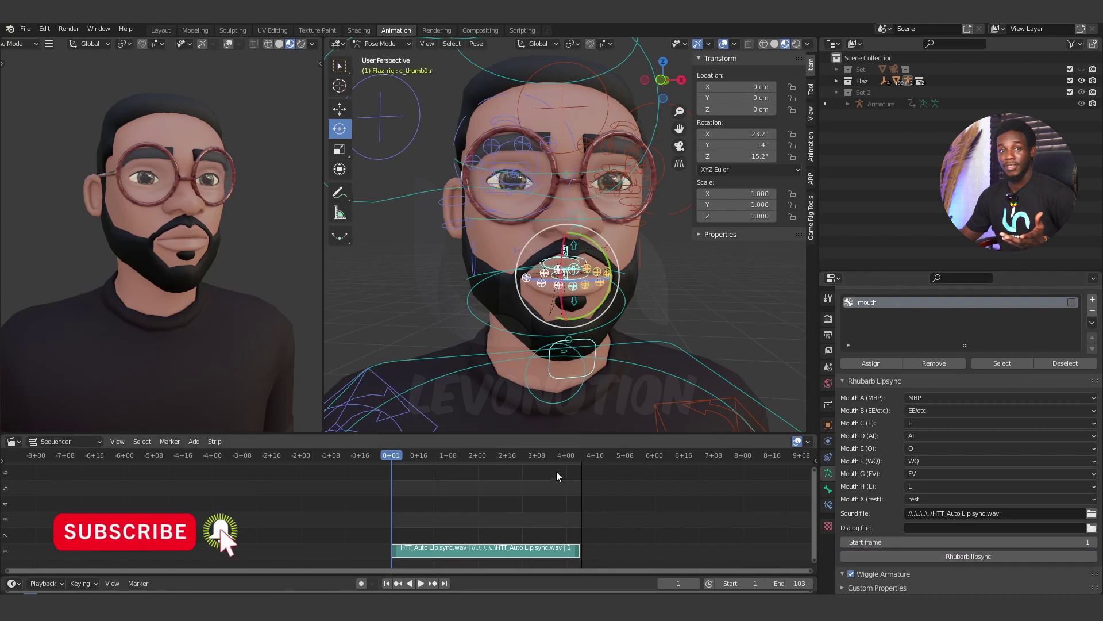
key("space")
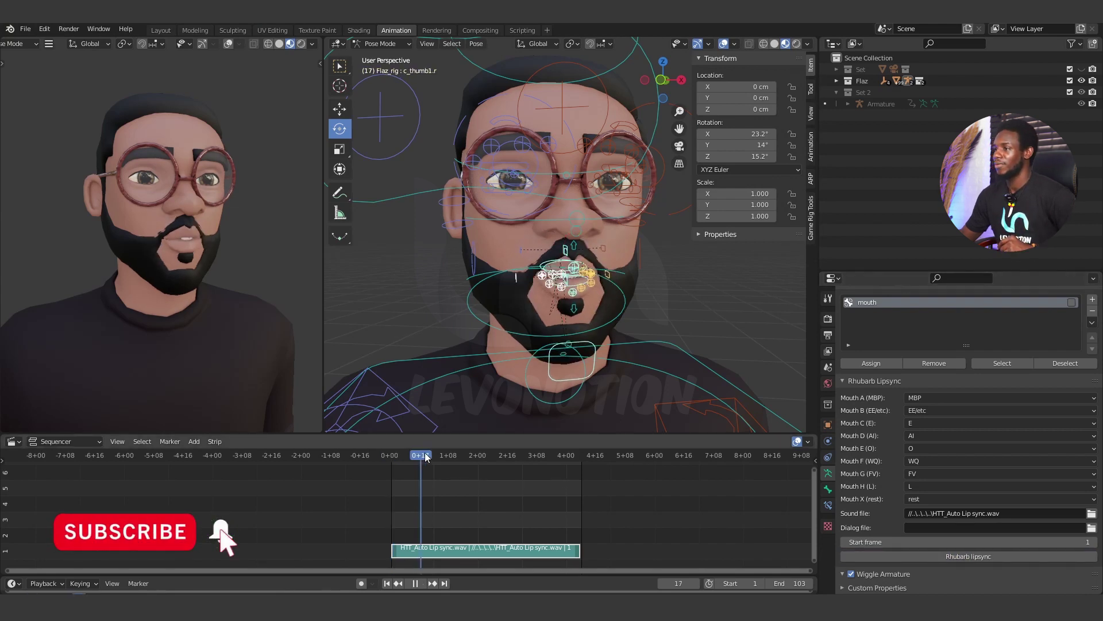
key("space")
- Switch the sequencer area to the Dope Sheet's Action Editor and deselect all the generated keyframes
left_click(17, 442)
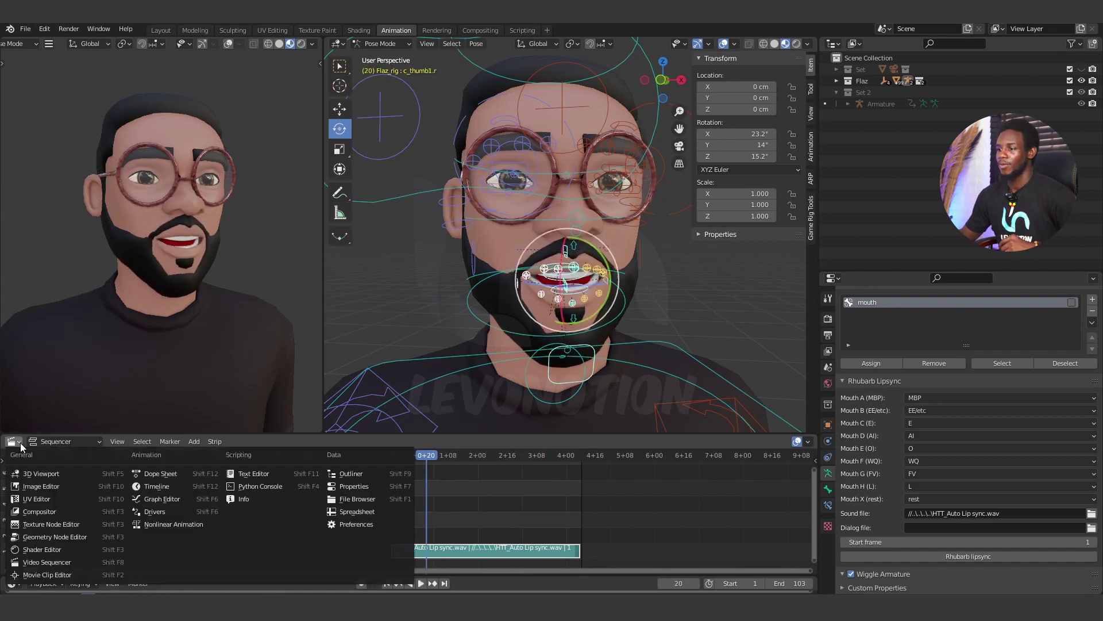
left_click(145, 468)
scroll(428, 500, "down", 6)
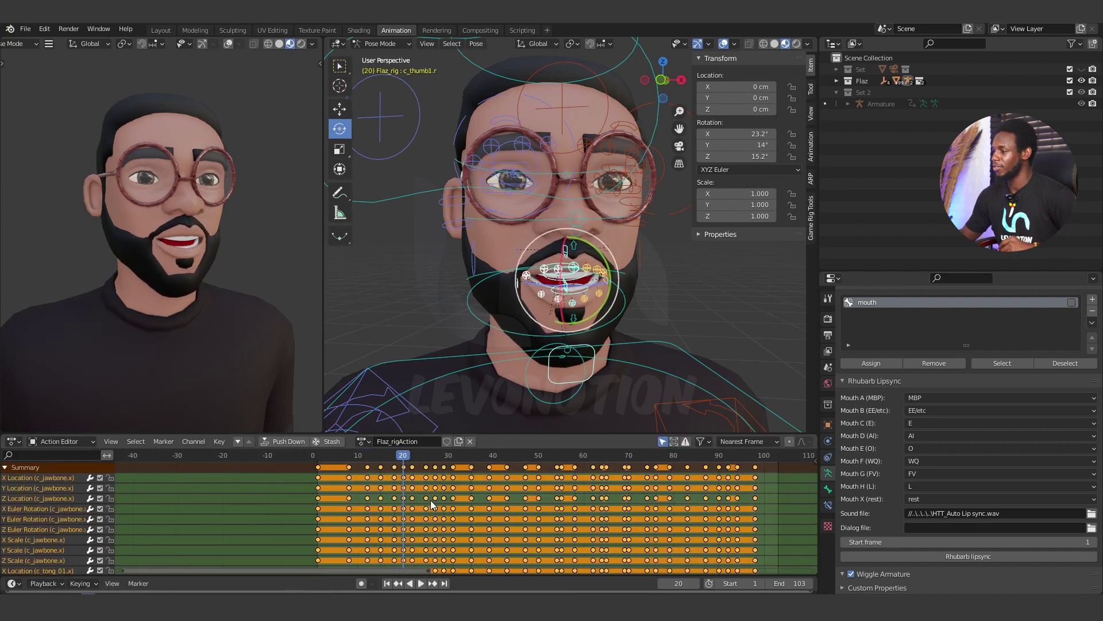
left_click(626, 467)
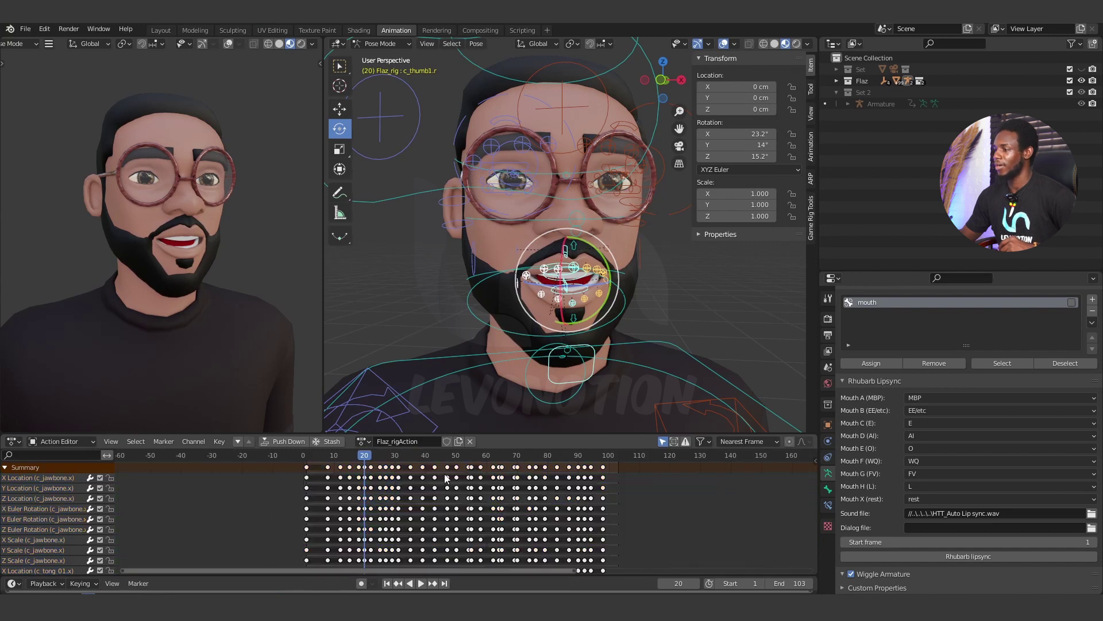
scroll(369, 490, "up", 3)
- Play the keyed animation briefly, stop it and return to frame 1
key("space")
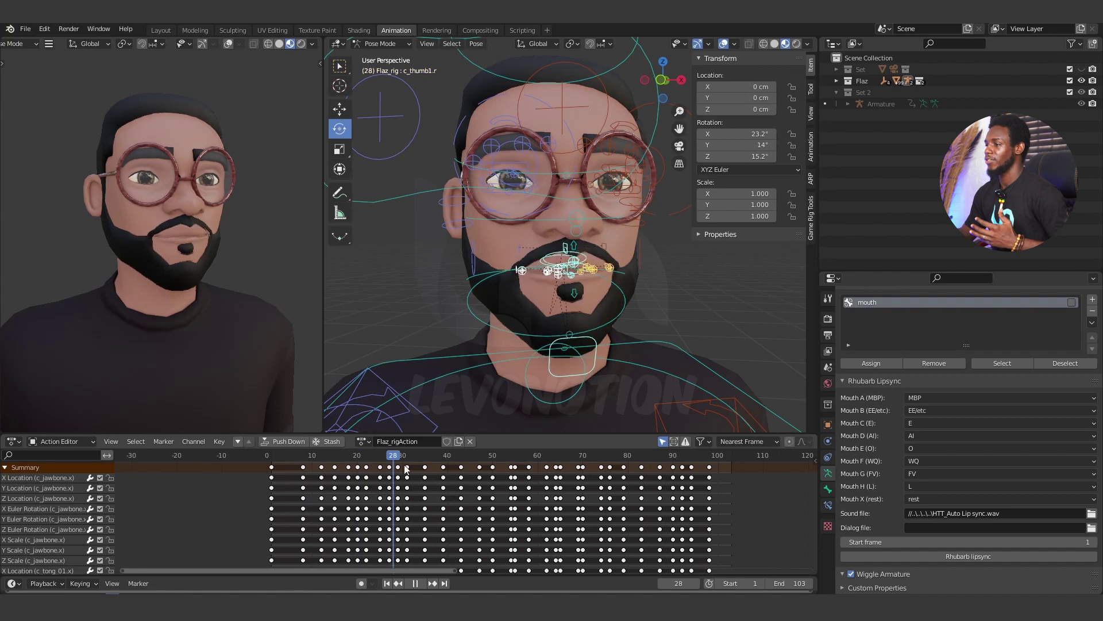
key("space")
left_click(390, 582)
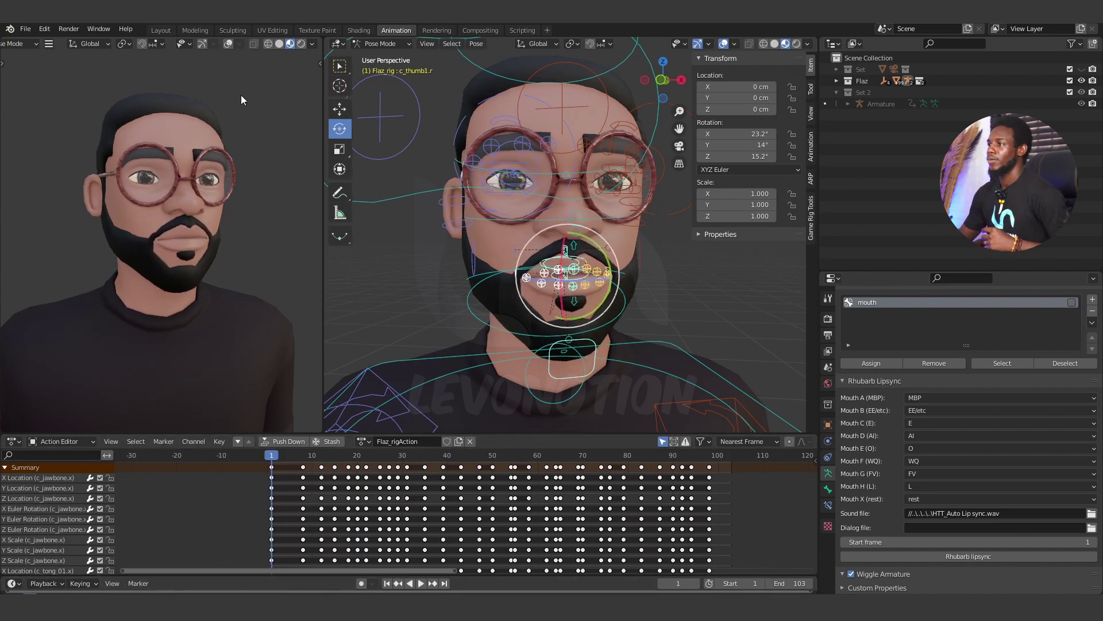
- Set both 3D viewports to solid shading and hide the overlays in the posing viewport
left_click(775, 45)
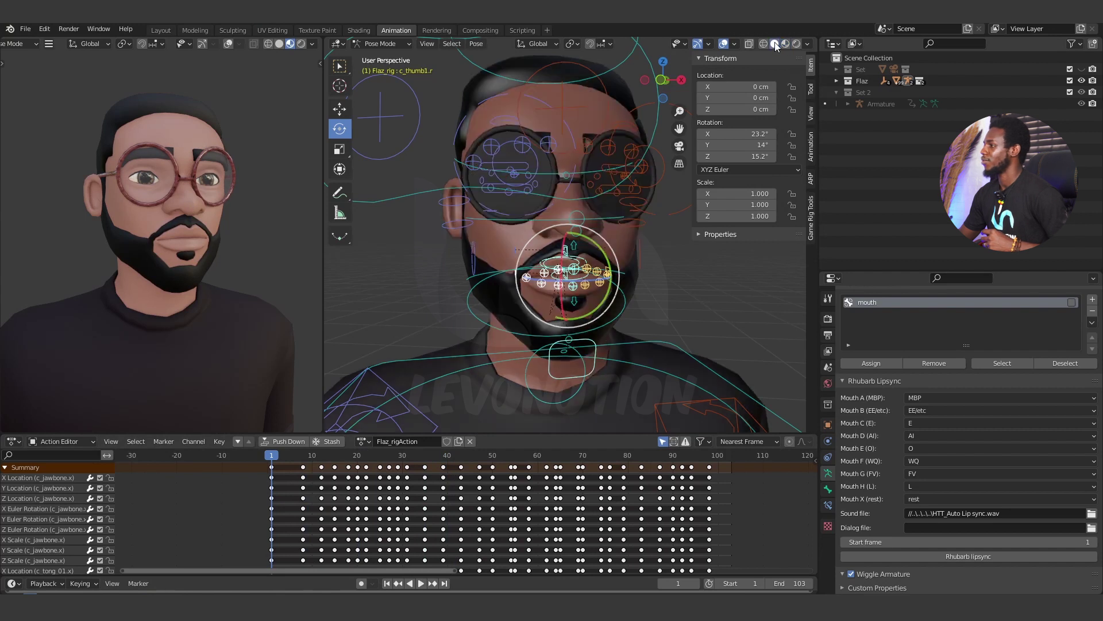
left_click(723, 45)
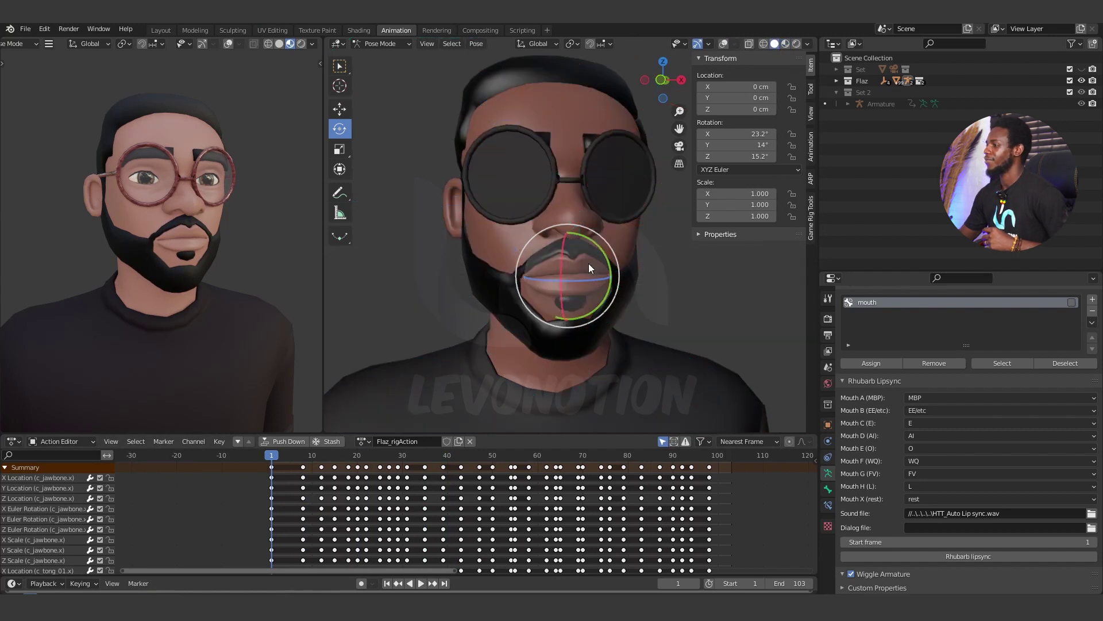
left_click(279, 44)
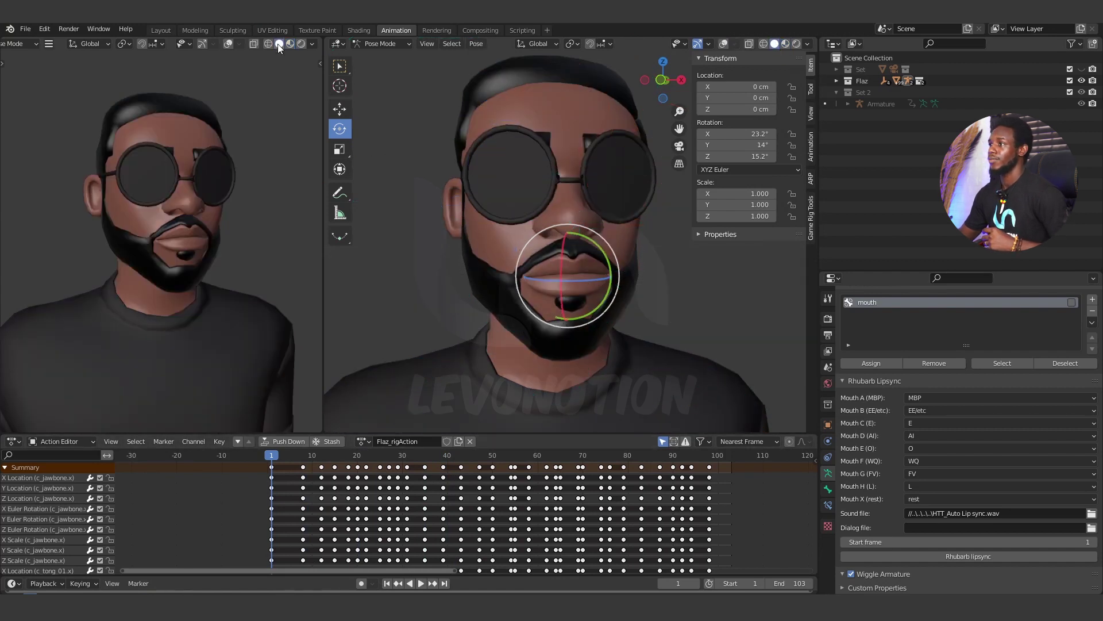
- Play the lip sync animation with solid shading, stop playback and scrub the playhead to frame 48
left_click(421, 583)
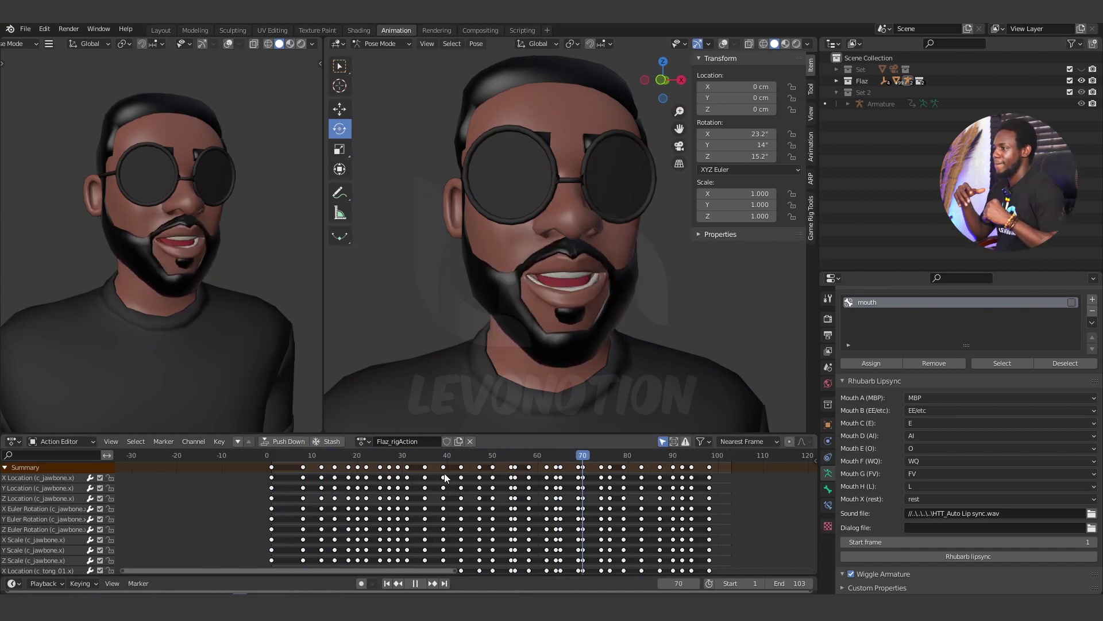
key("space")
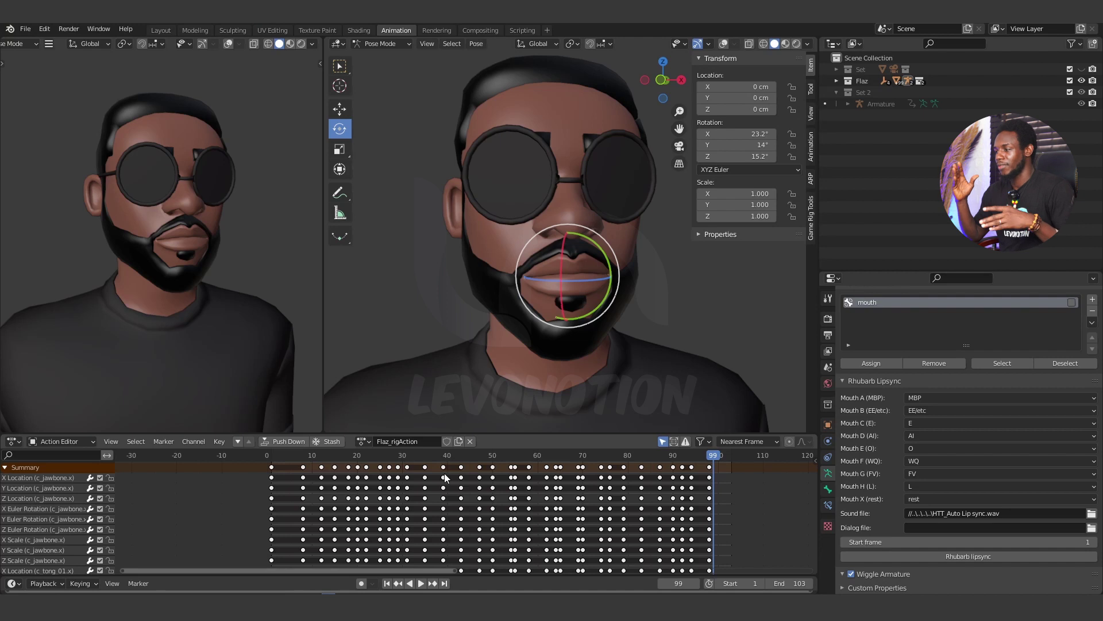
key("space")
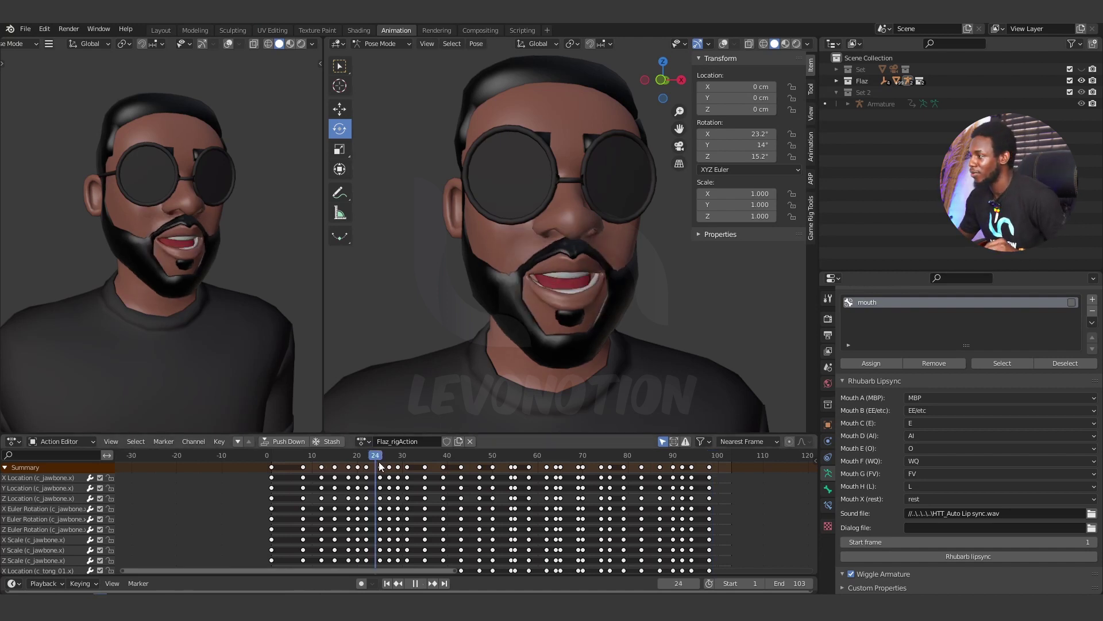
left_click_drag(529, 468, 482, 466)
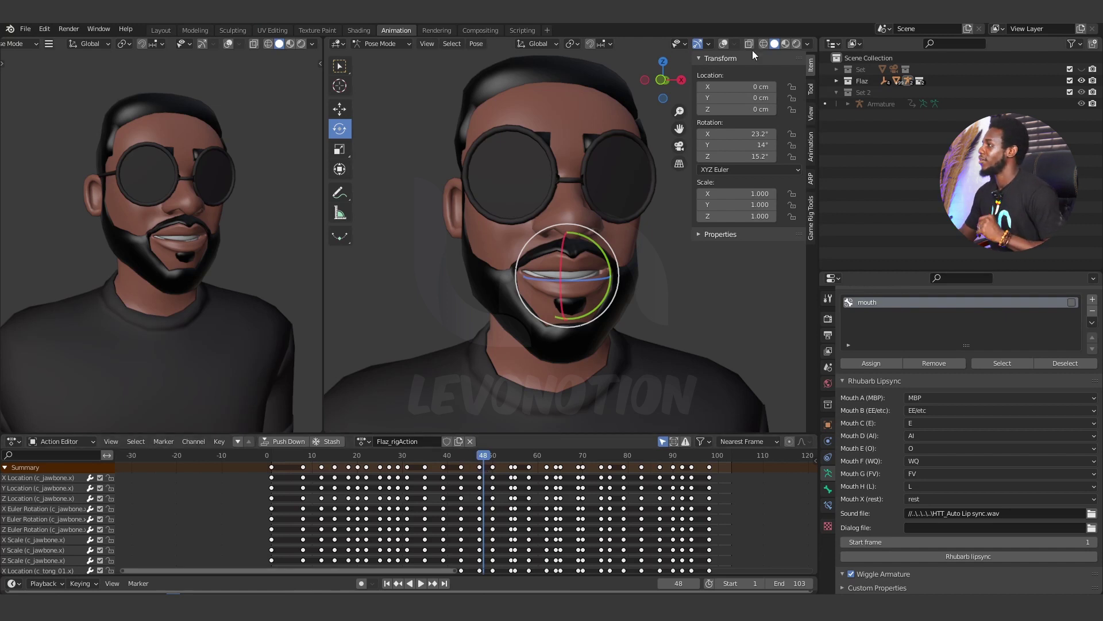
- Show the overlays in the posing viewport again and select the c_jawbone.x controller below the mouth
left_click(725, 45)
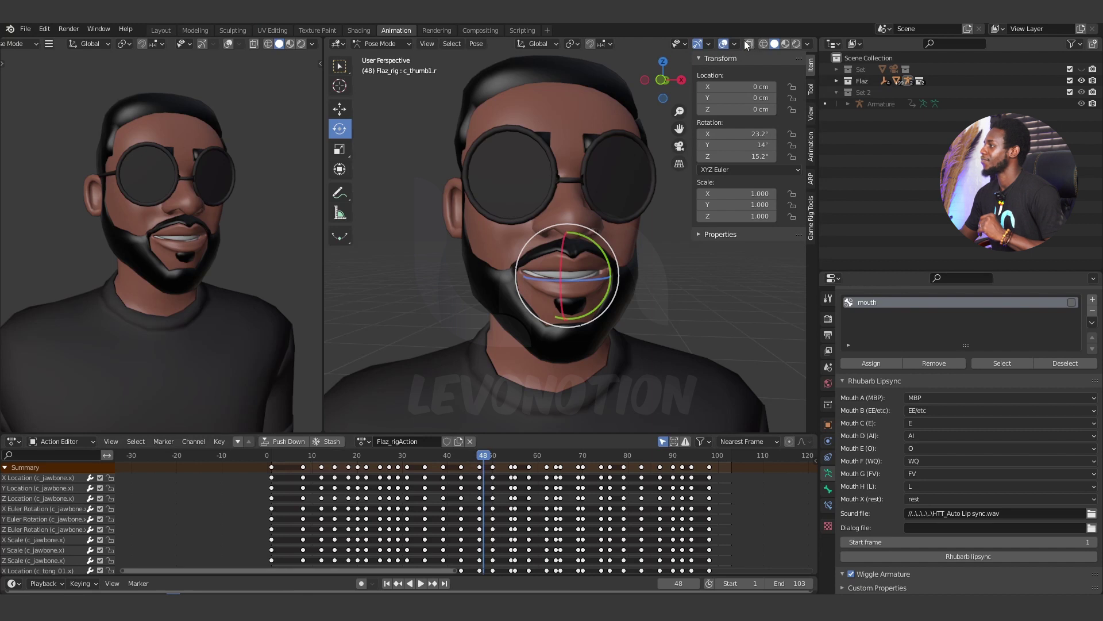
key("alt+z")
scroll(569, 235, "up", 4)
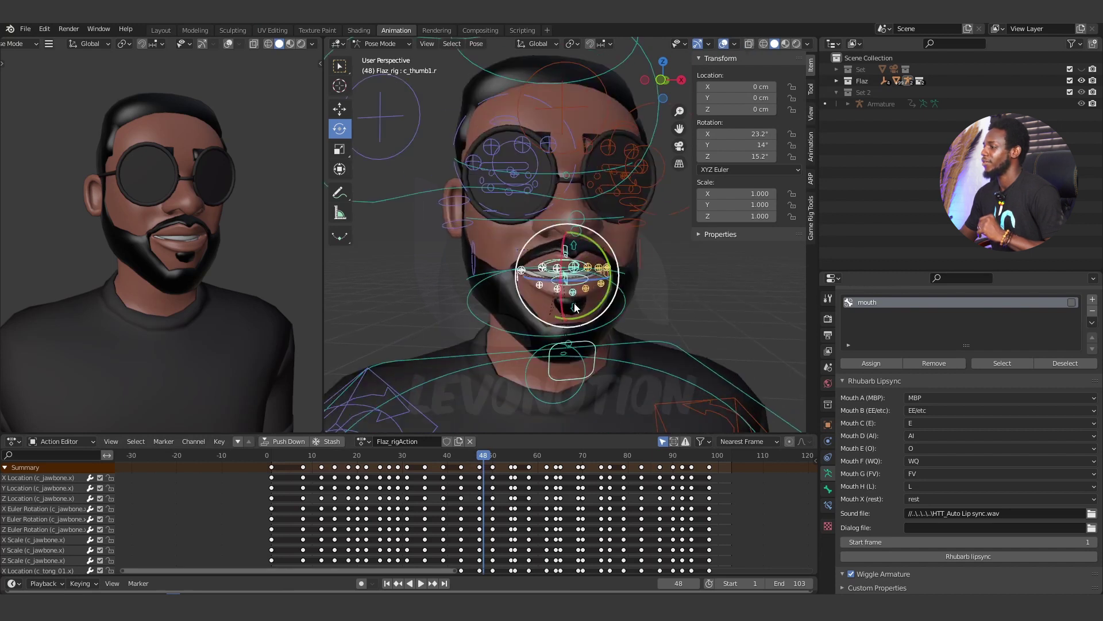
left_click(590, 374)
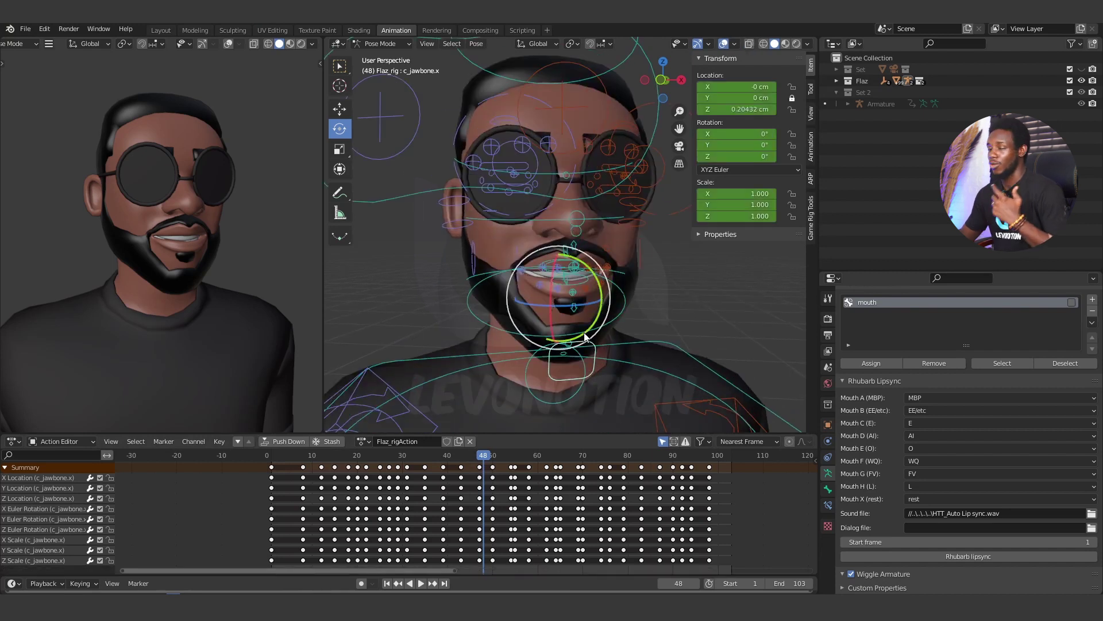
- Try to lower the jawbone controller at frame 48 with the Move tool, without keying the pose
left_click(340, 108)
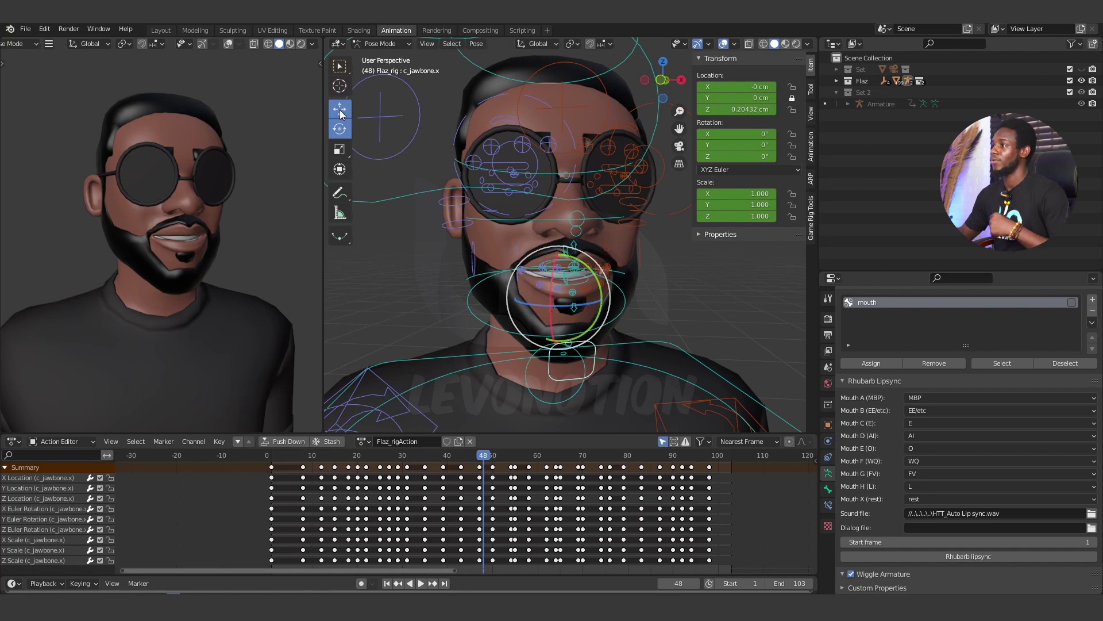
mouse_move(560, 255)
left_mouse_down()
mouse_move(556, 280)
mouse_move(549, 261)
left_mouse_up()
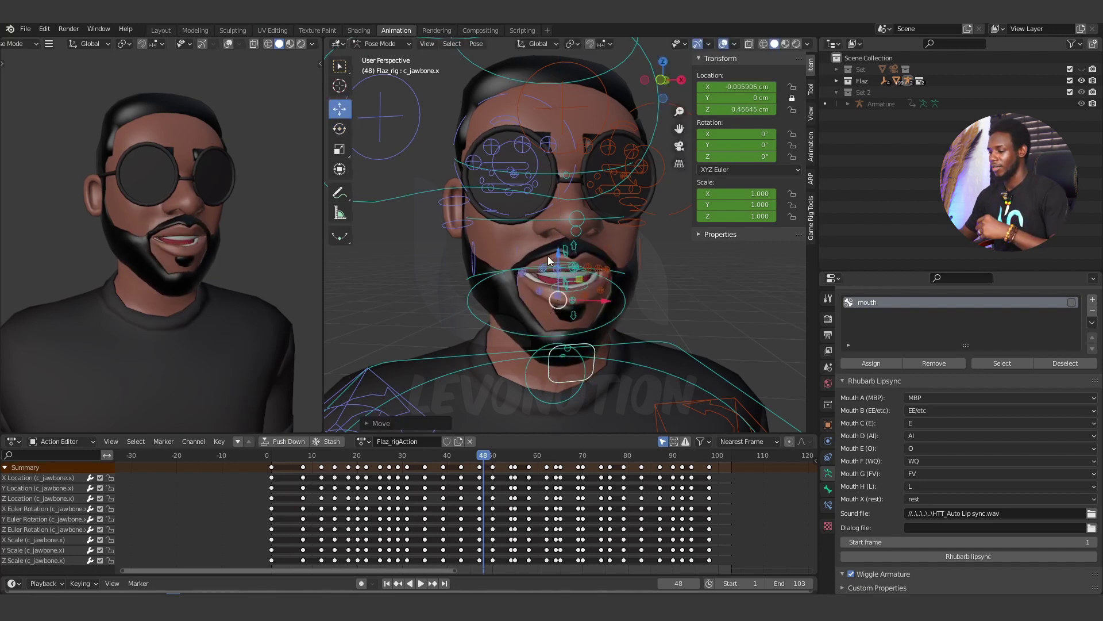
left_click(482, 454)
- Switch the Dope Sheet area to the Graph Editor and isolate the Z Location curve of c_jawbone.x
left_click(12, 441)
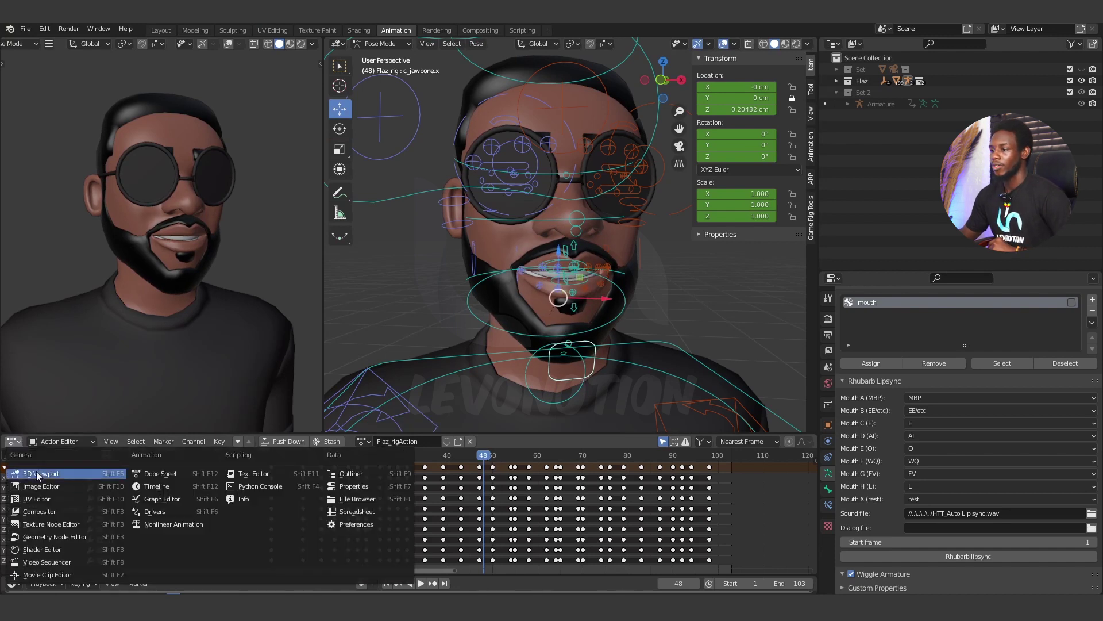
left_click(158, 499)
middle_click_drag(495, 505, 520, 516)
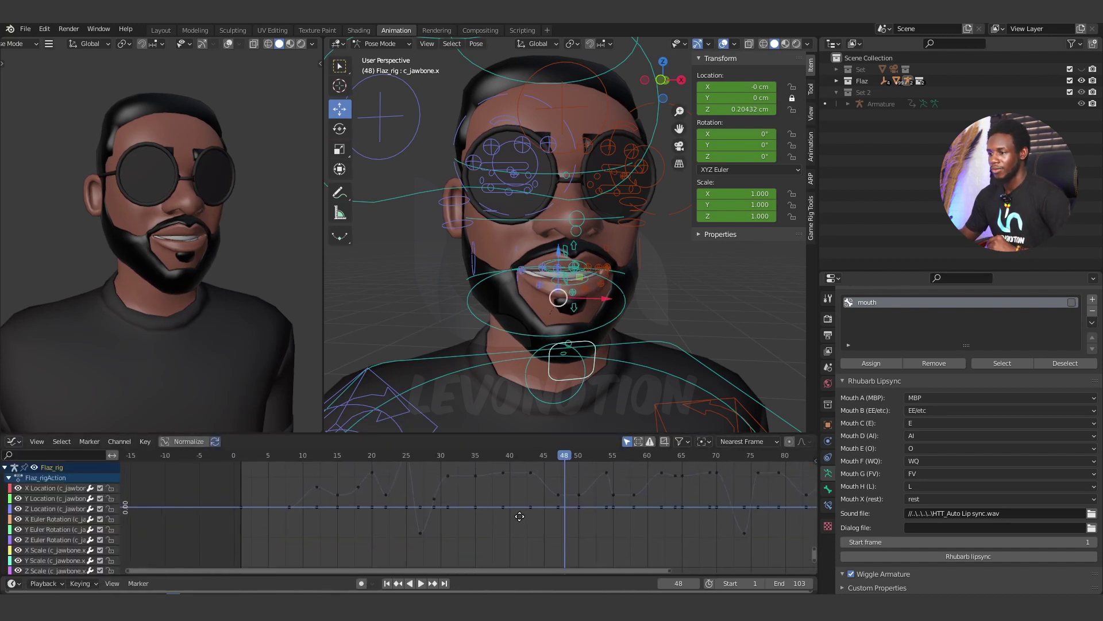
left_click(43, 509)
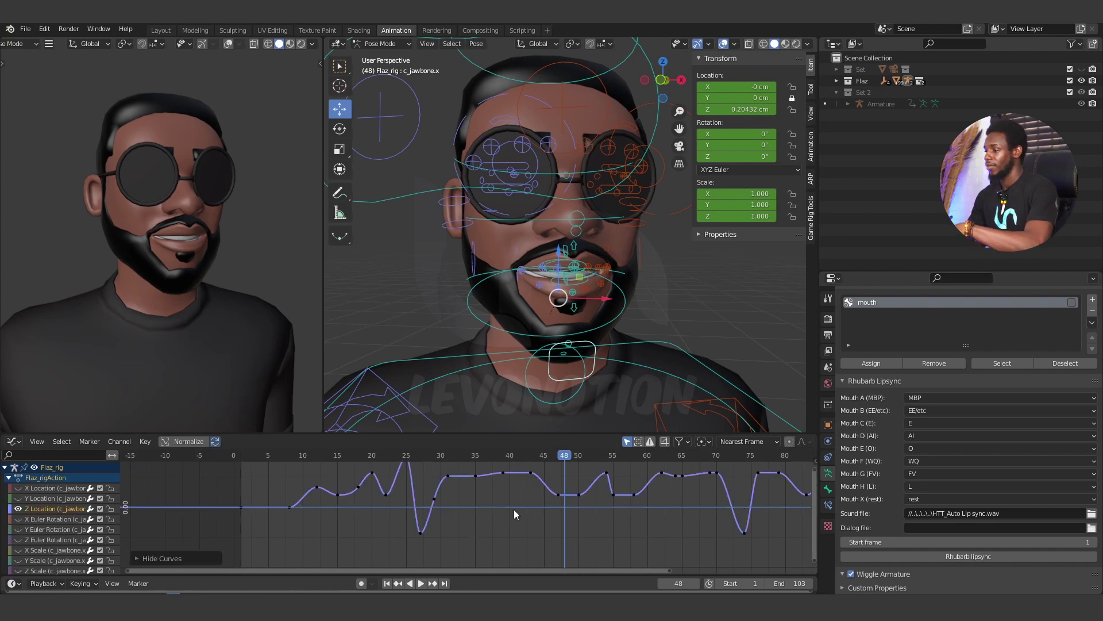
key("shift+h")
key("Home")
scroll(489, 525, "up", 1)
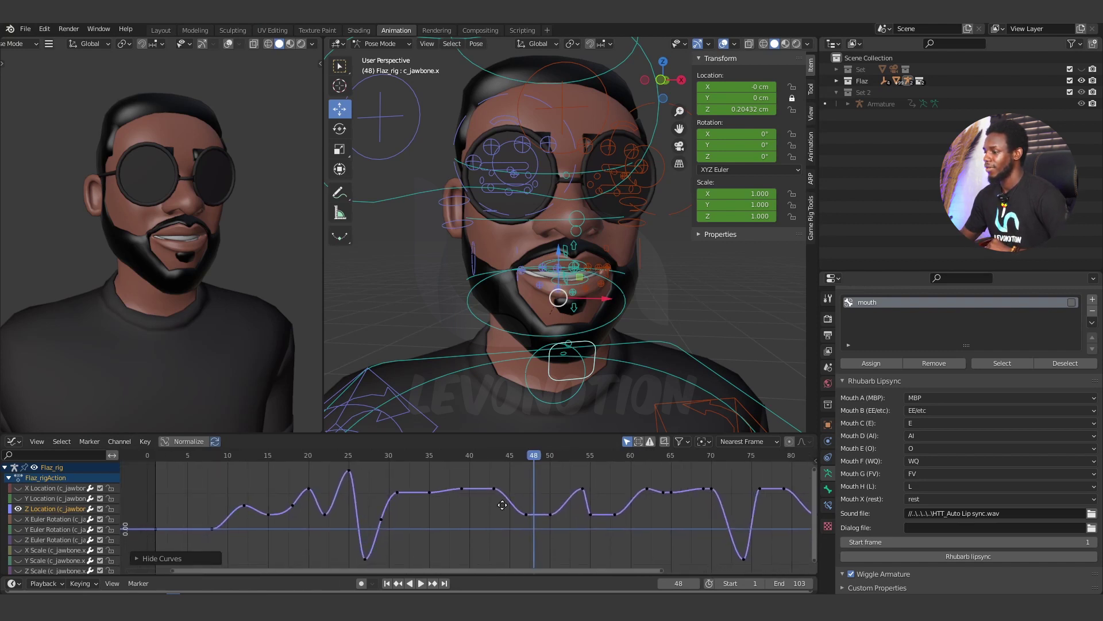
- Scrub to frame 47 and select the jawbone's Z Location keyframe at frame 50 to inspect the curve
scroll(537, 521, "up", 3)
scroll(537, 521, "right", 3, "ctrl")
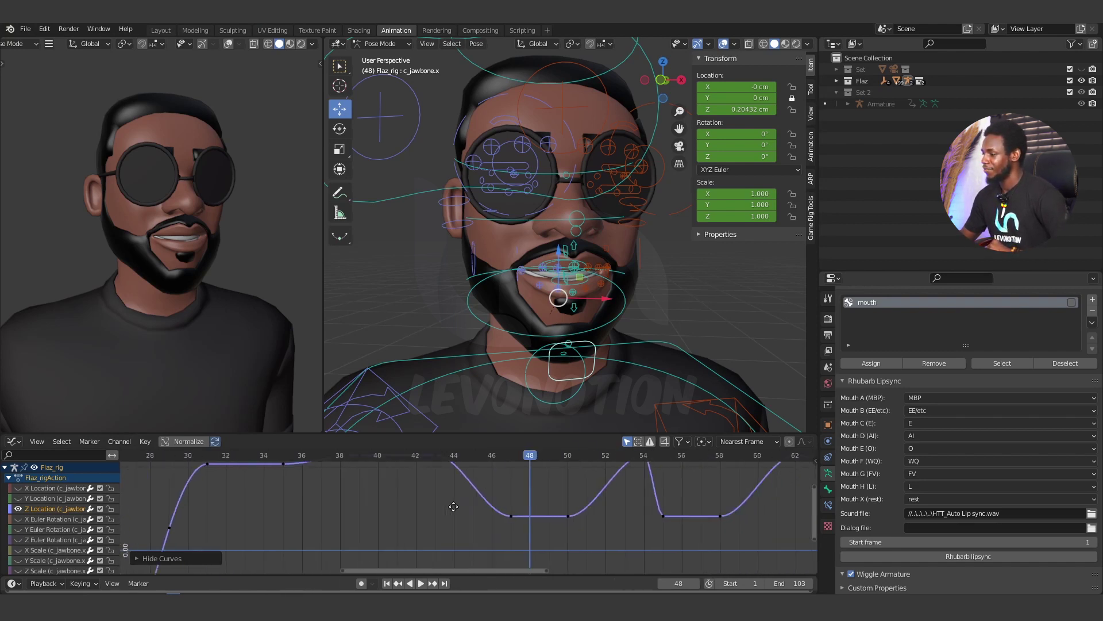
mouse_move(463, 457)
left_mouse_down()
mouse_move(544, 463)
mouse_move(465, 460)
left_mouse_up()
left_click(522, 515)
key("Home")
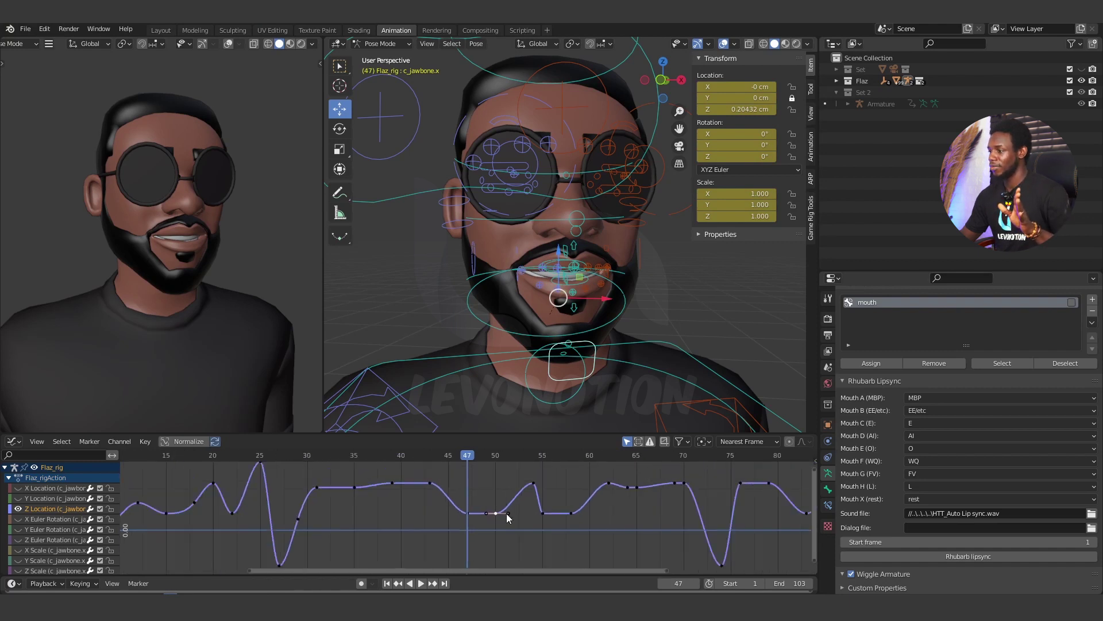
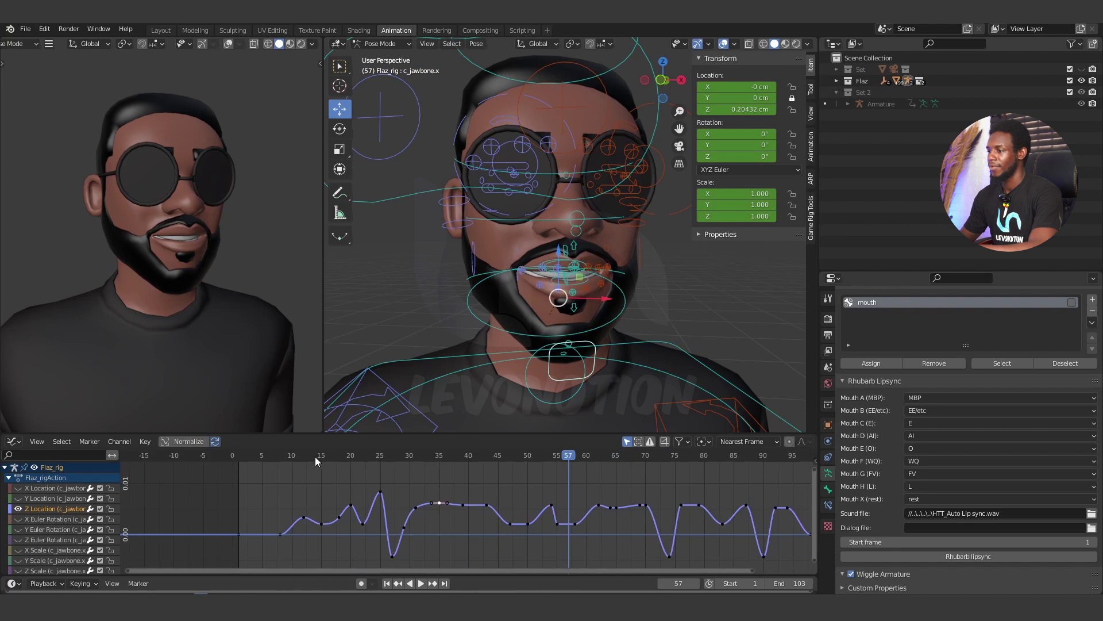
- Play and scrub the jaw animation from about frame 13, and leave the playhead at frame 42
left_click(315, 456)
key("space")
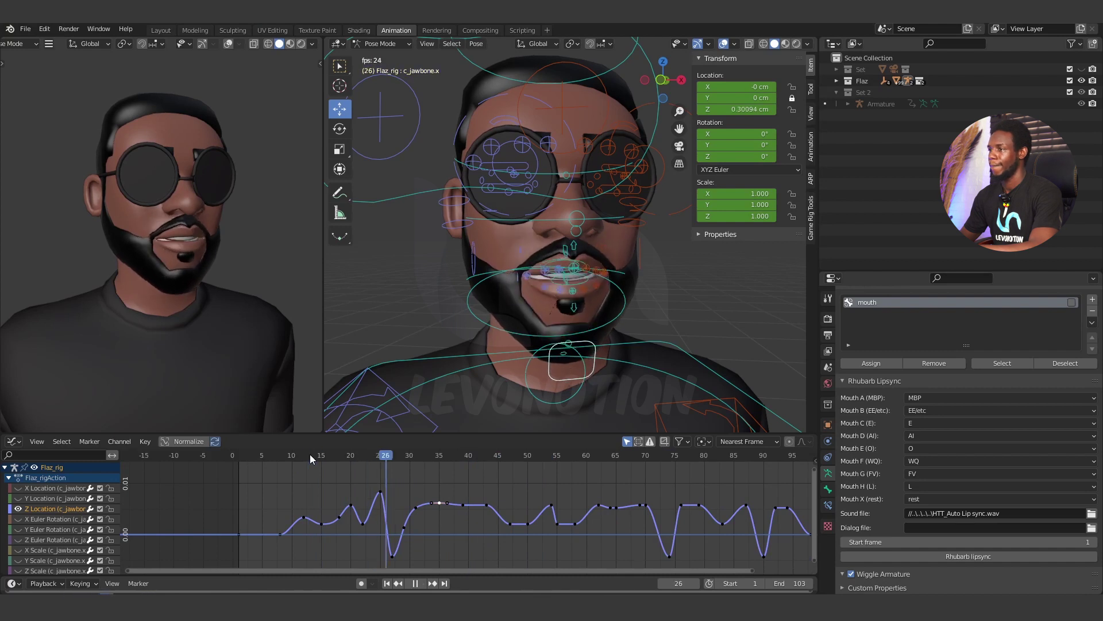
left_click_drag(310, 456, 487, 465)
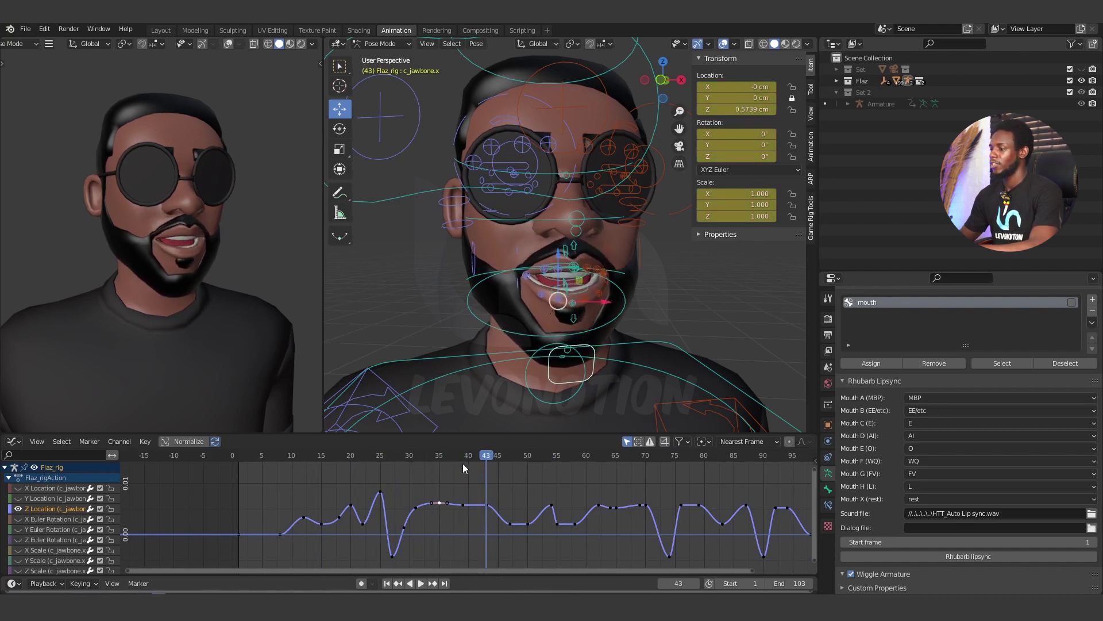
left_click(459, 454)
key("space")
left_click(482, 457)
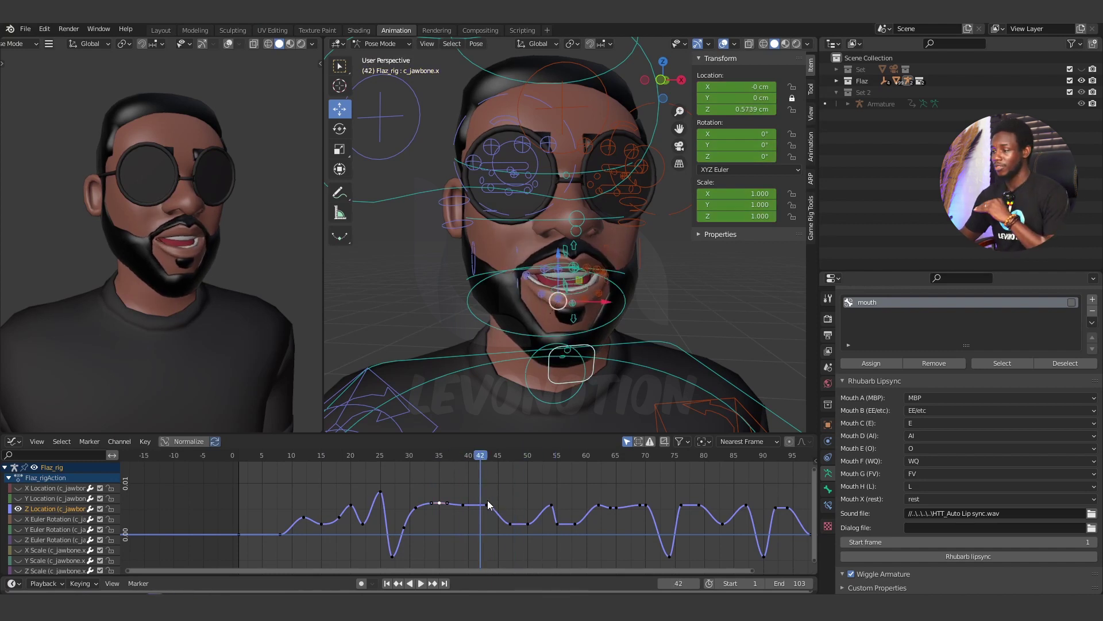
key("Home")
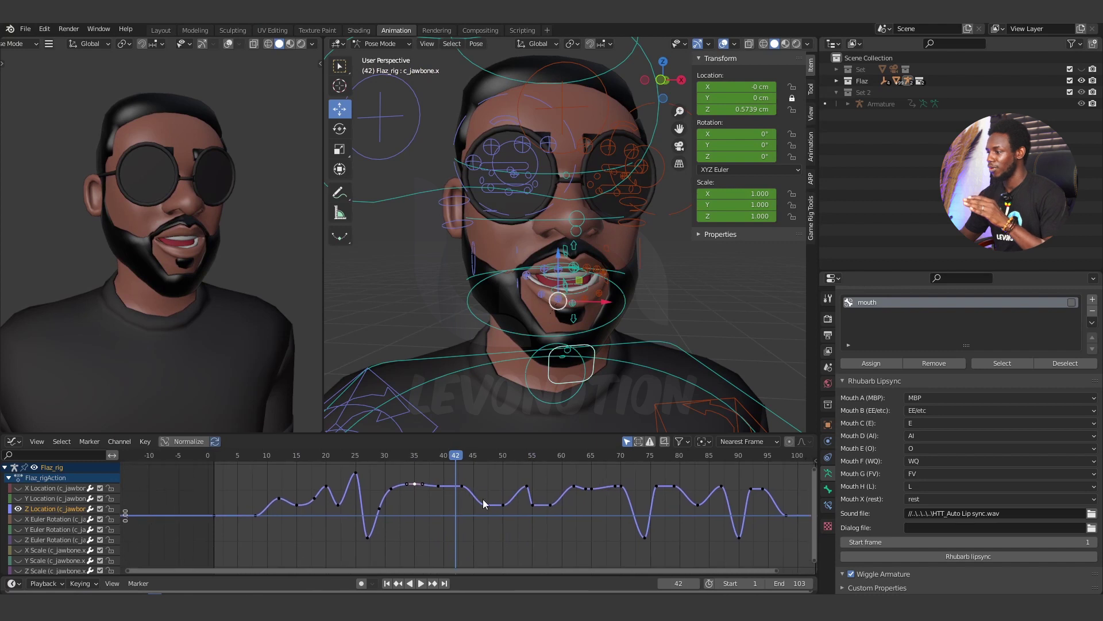
- Lower the jawbone's Z Location keyframe at frame 43 to about 0.23 cm and nudge the keyframe at frame 47 slightly down
mouse_move(439, 456)
left_mouse_down()
mouse_move(362, 455)
mouse_move(449, 462)
left_mouse_up()
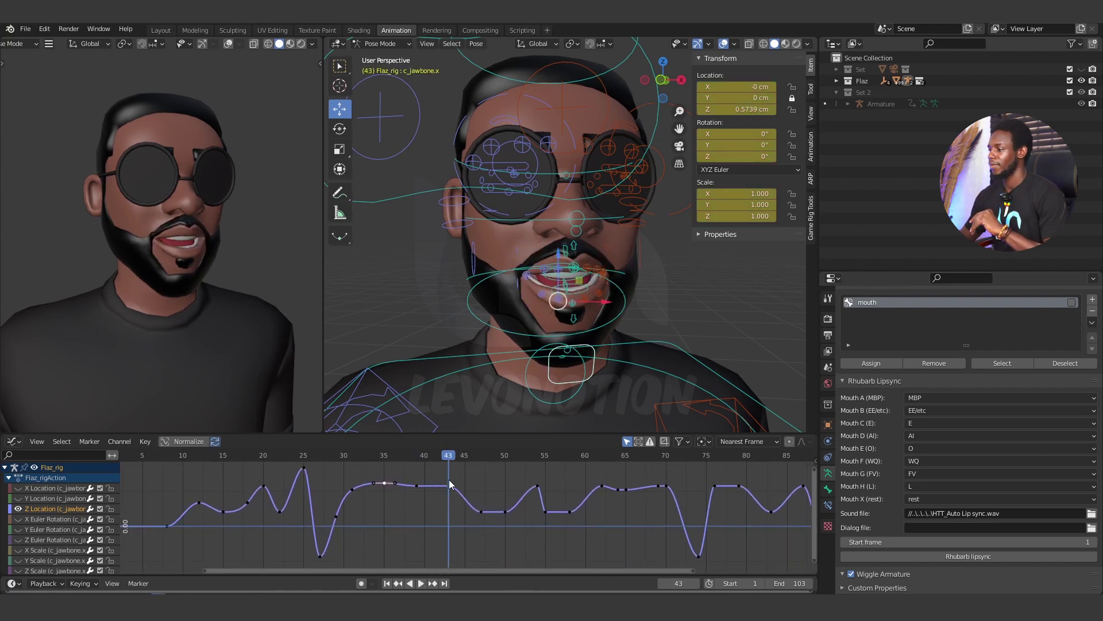
left_click(448, 486)
scroll(485, 490, "down", 1)
scroll(485, 489, "down", 1)
key("g")
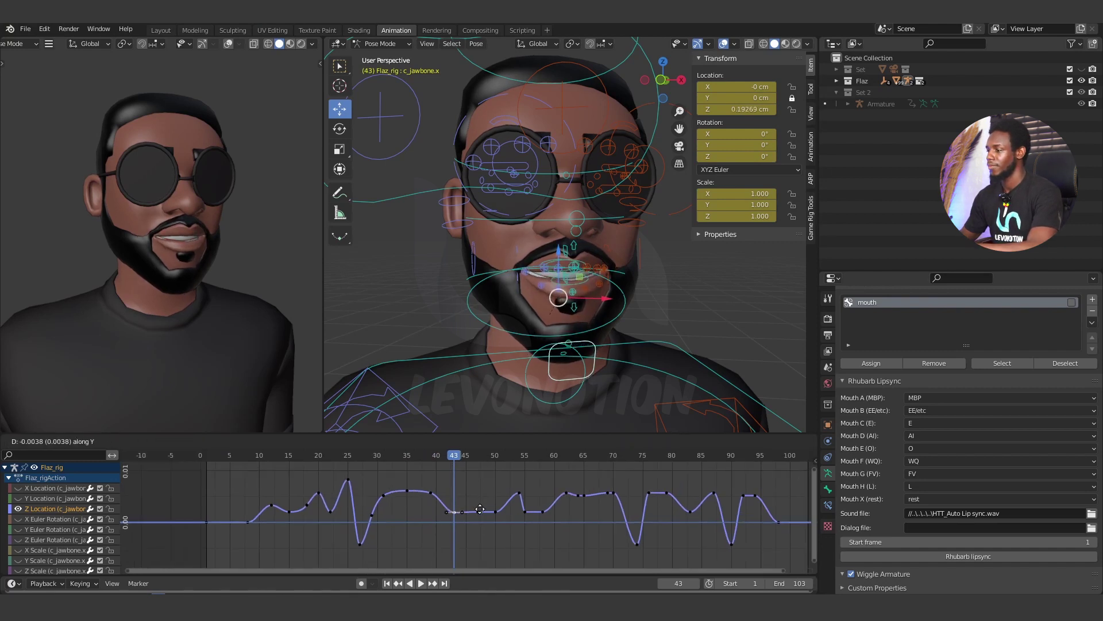
left_click(480, 511)
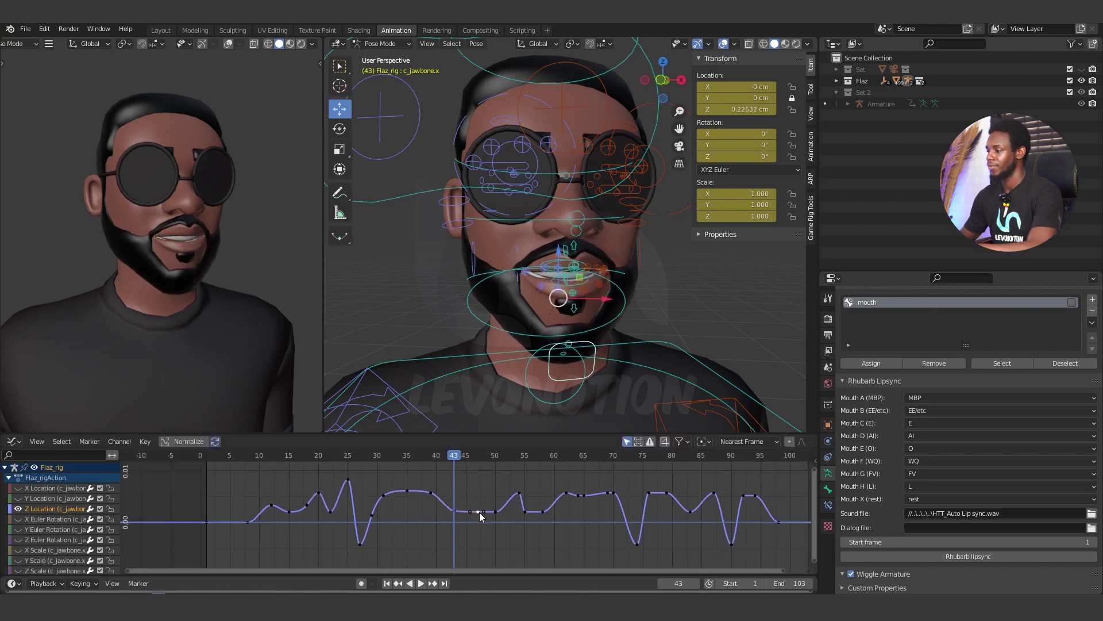
left_click_drag(478, 511, 481, 517)
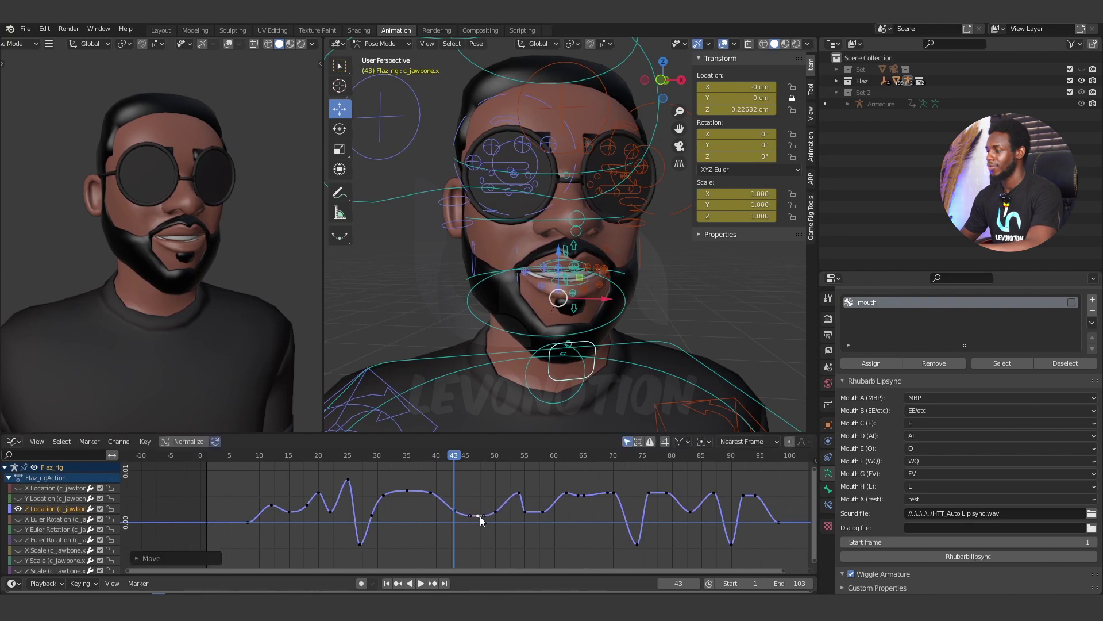
- Replay the jaw motion, then lower the jawbone's Z Location keyframes at frames 43 and 47 below zero
left_click_drag(422, 456, 322, 456)
key("space")
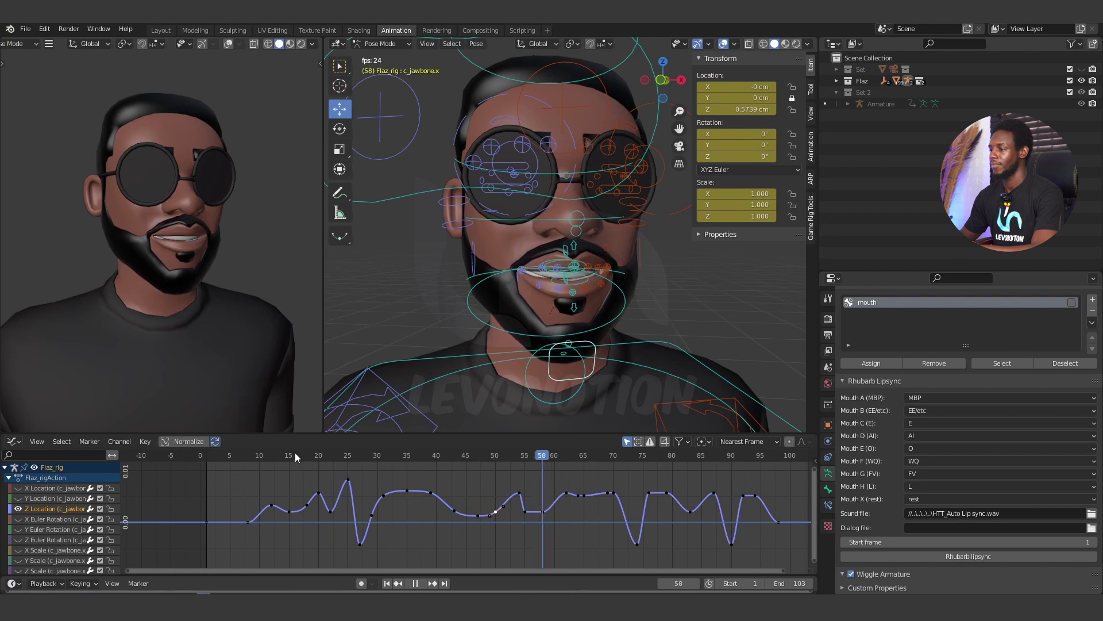
left_click_drag(295, 453, 448, 461)
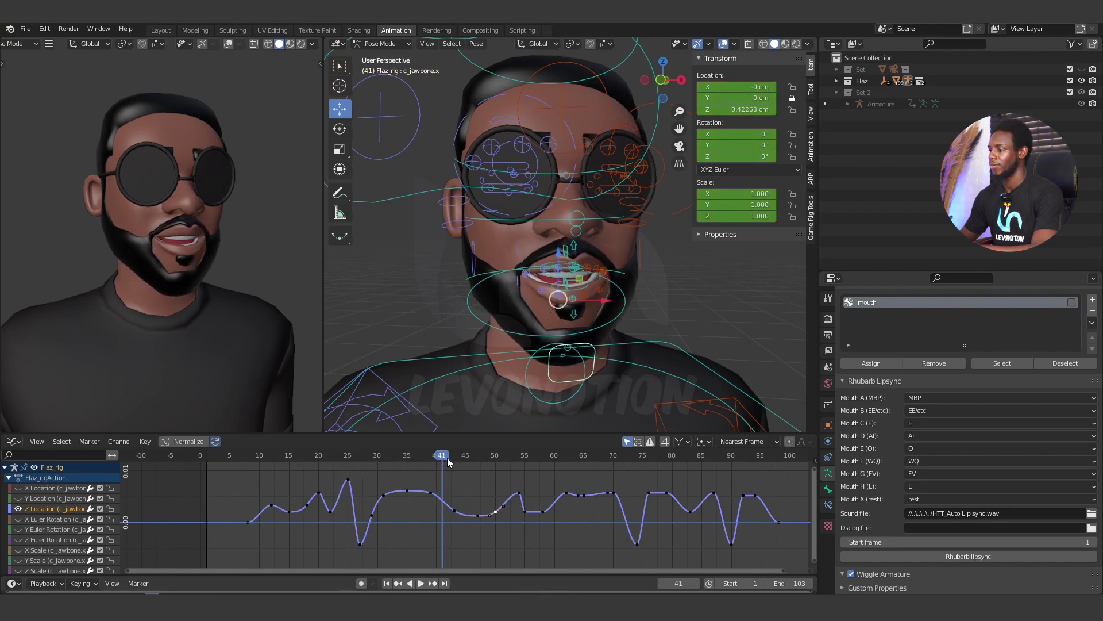
left_click_drag(455, 512, 477, 544)
left_click(476, 519)
- Play the animation repeatedly from about frame 20 to check the deeper jaw closure around frames 43 to 47
key("space")
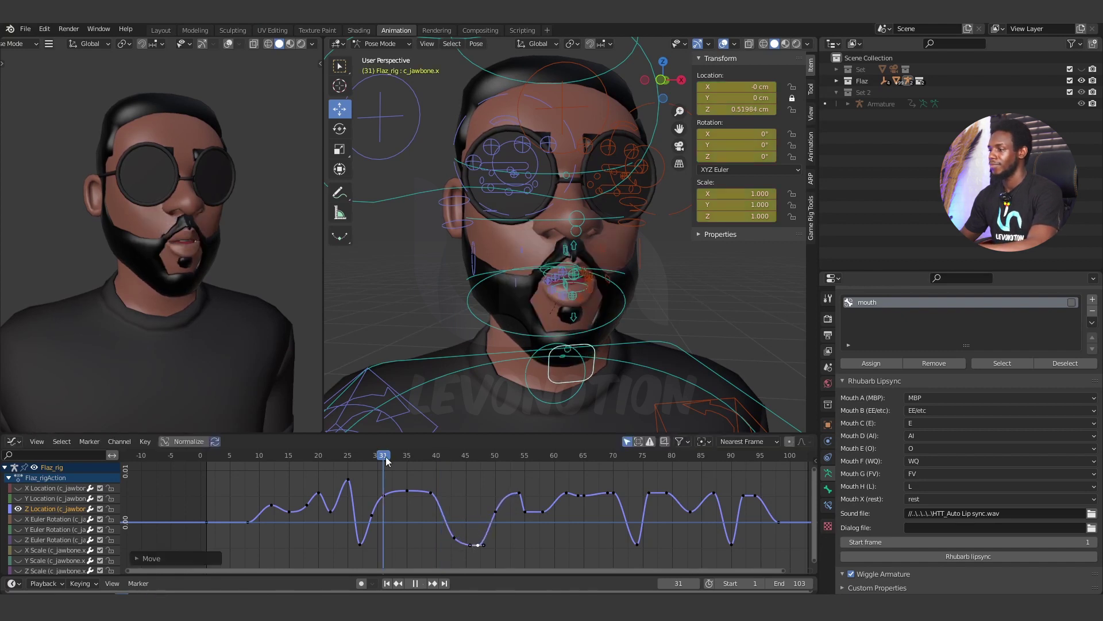
left_click(320, 454)
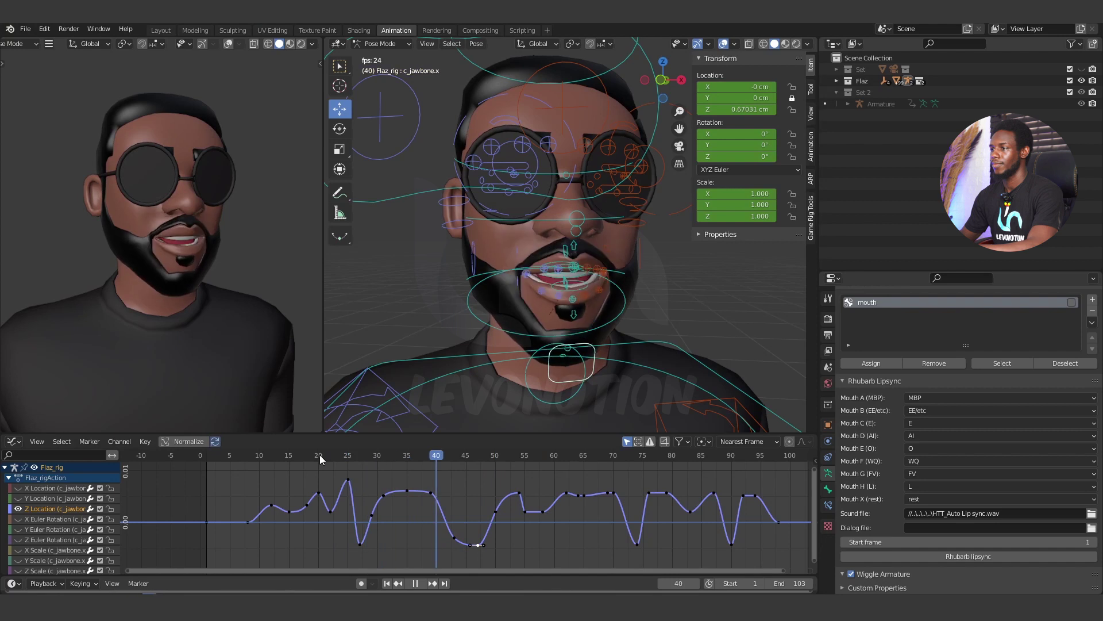
left_click(319, 454)
left_click(319, 454)
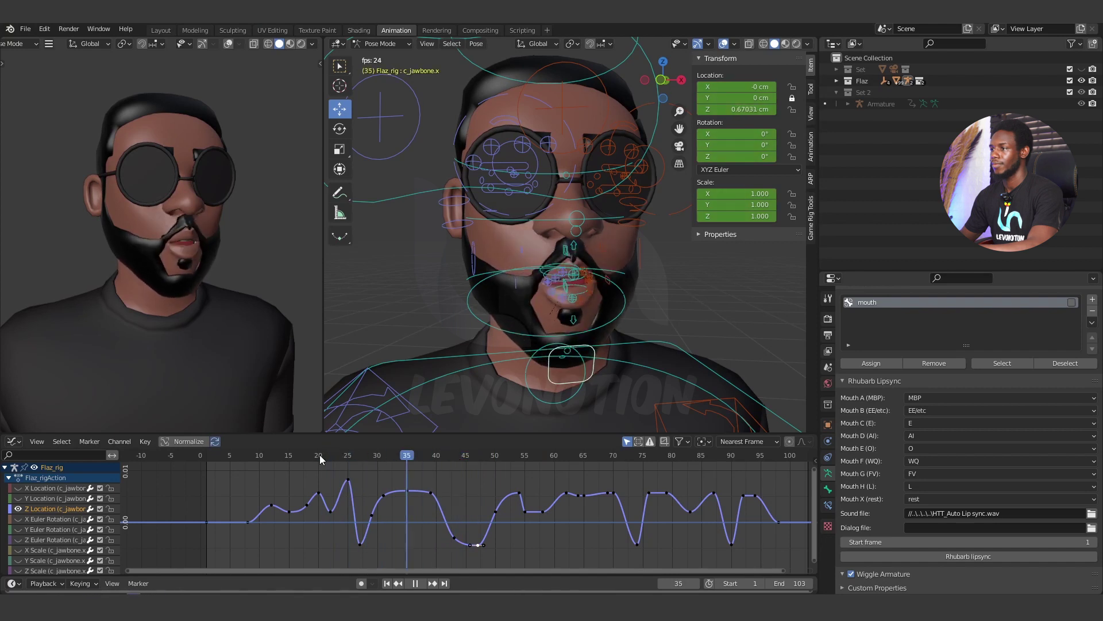
key("space")
- Lower the jawbone's Z Location keyframe at frame 39 to about zero
left_click_drag(320, 454, 435, 519)
left_click(340, 452)
key("v")
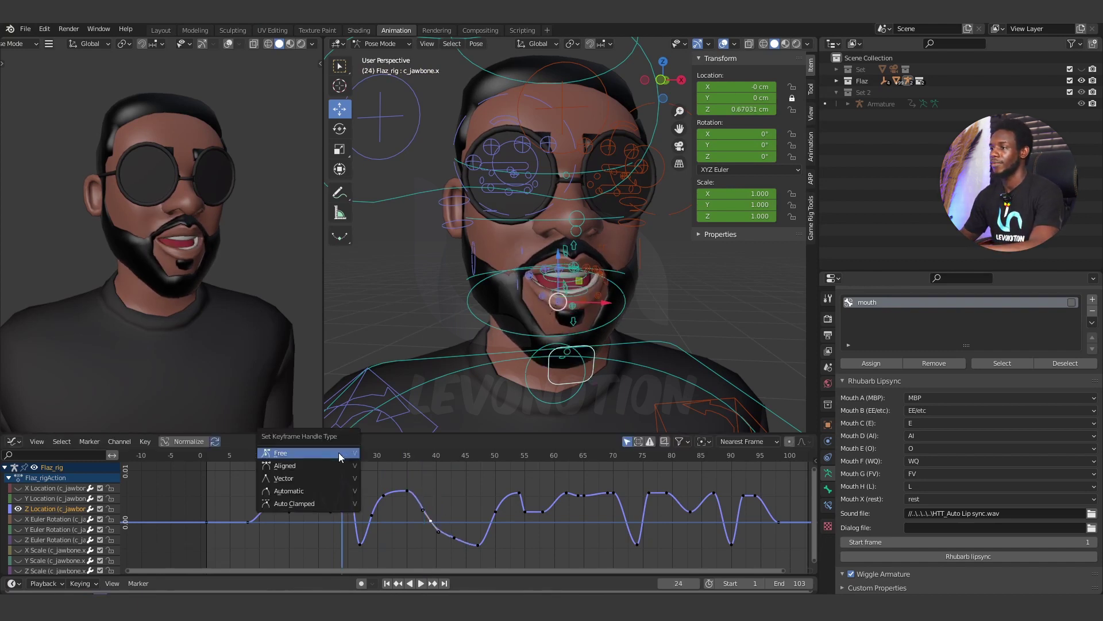
key("Escape")
- Play the animation from about frames 17 and 5 to check how the jaw closes after frame 35
left_click(298, 454)
key("space")
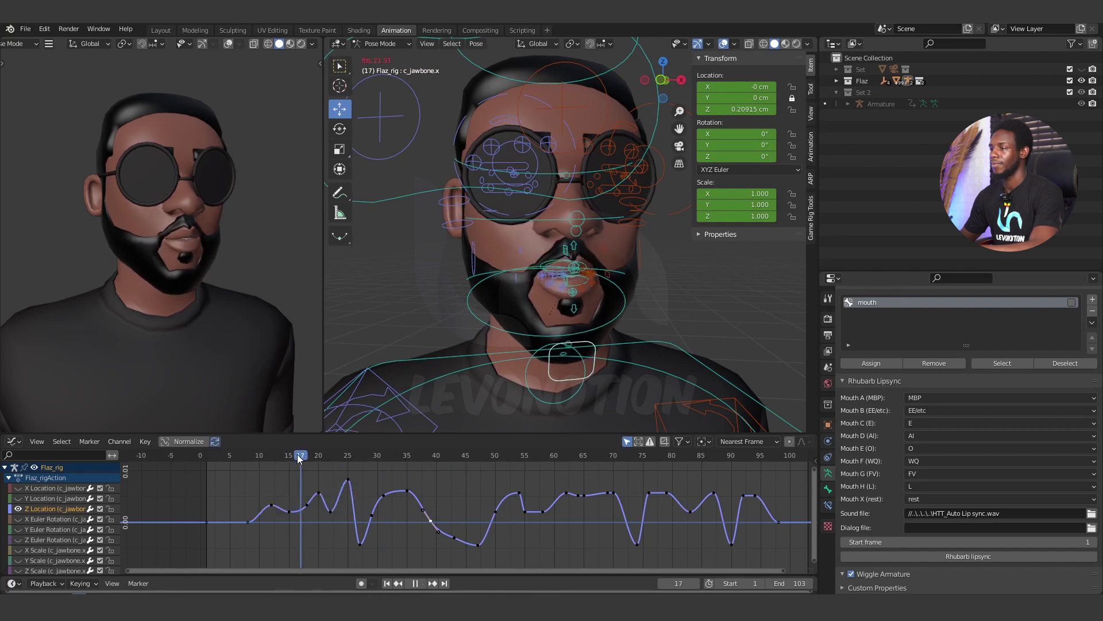
left_click(297, 453)
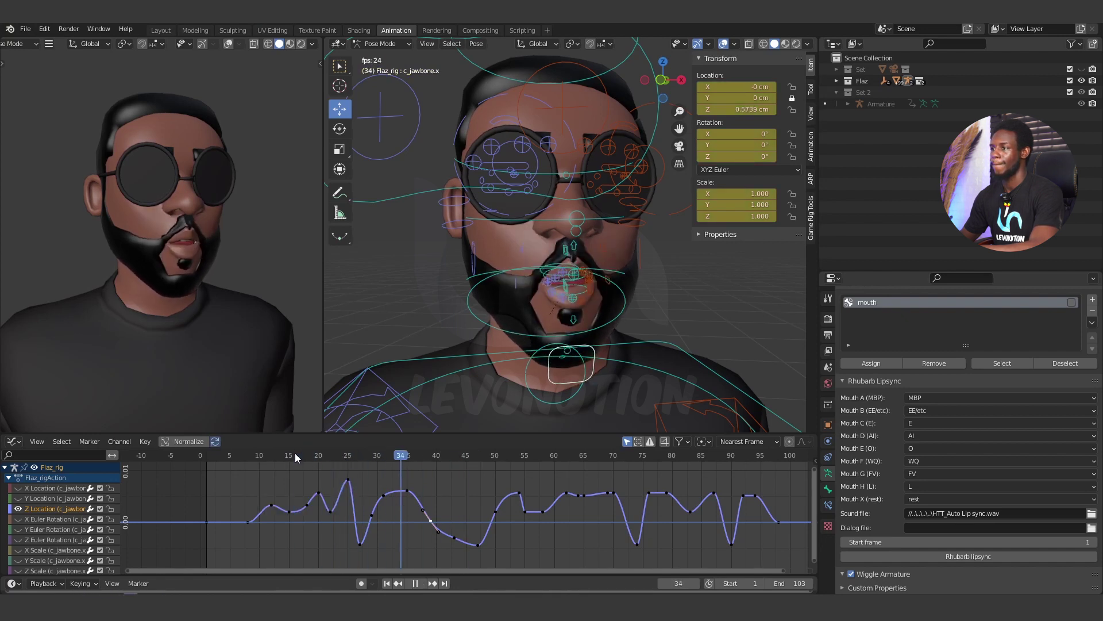
left_click(224, 455)
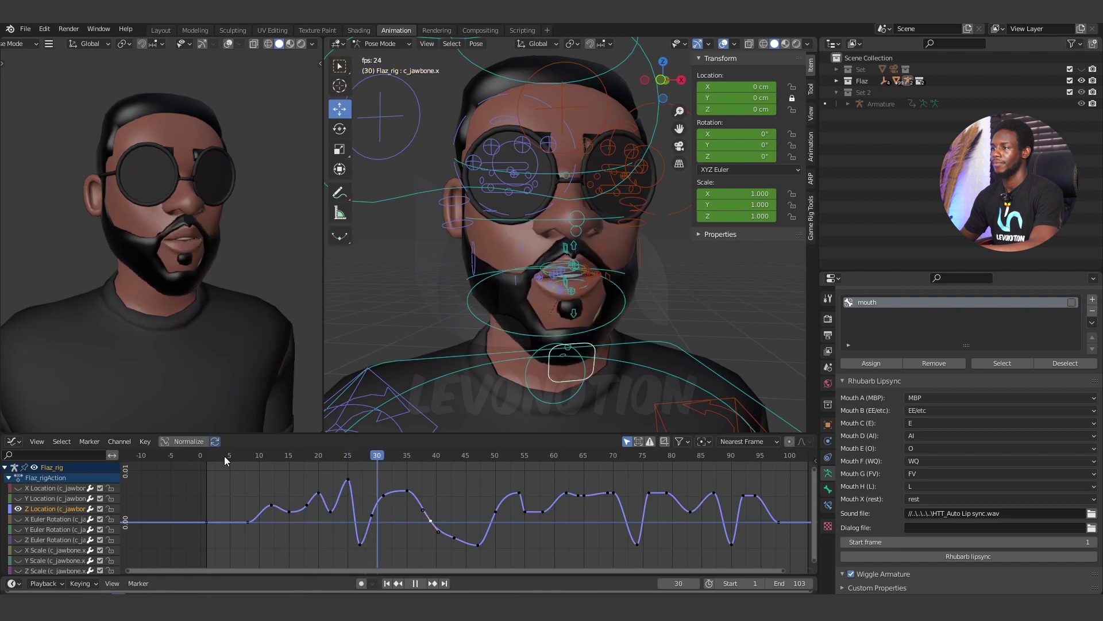
key("space")
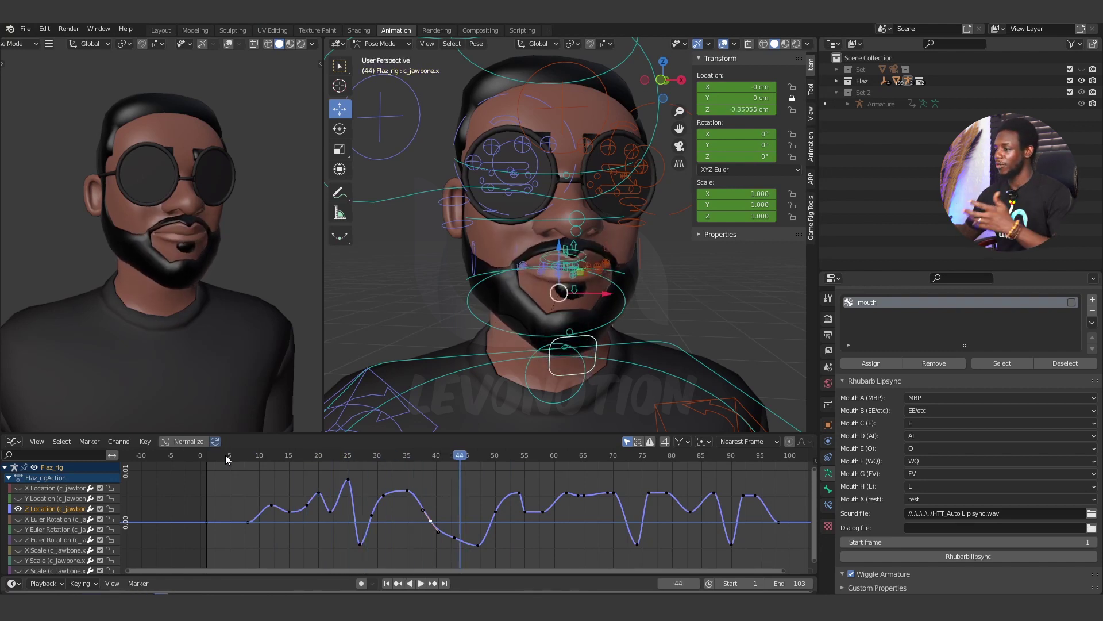
left_click(228, 454)
key("space")
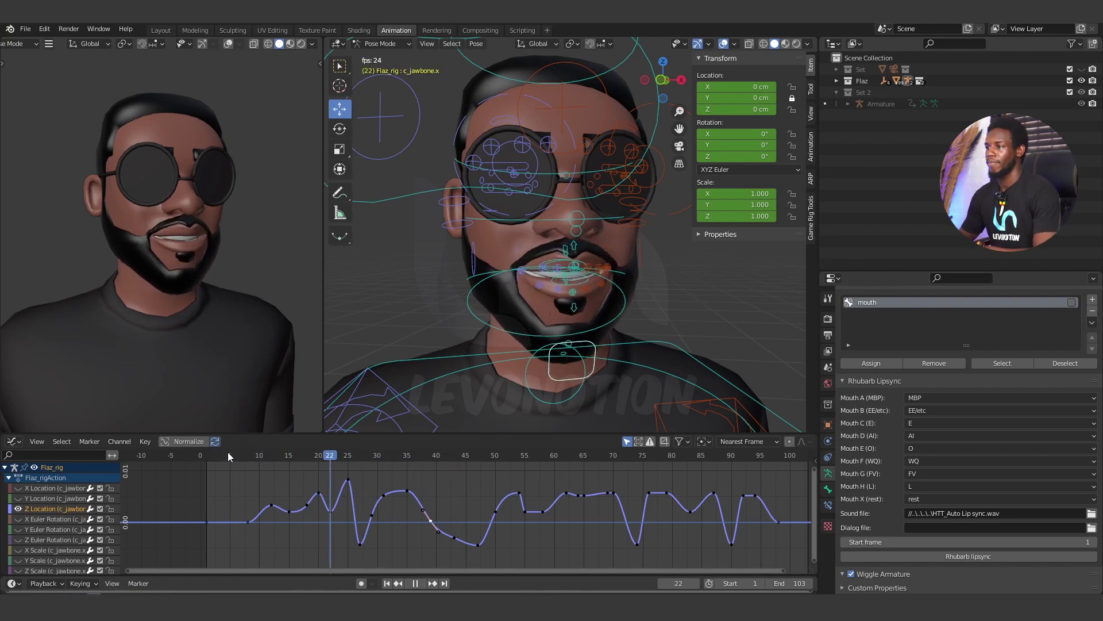
left_click(230, 454)
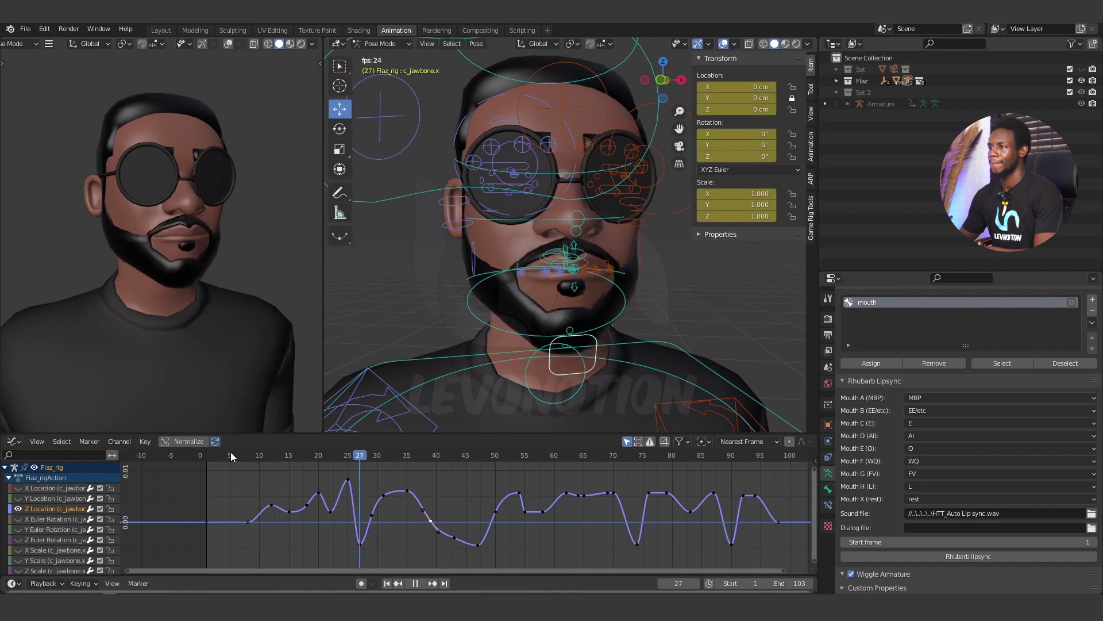
- Lower the jawbone's Z Location keyframe at frame 43 slightly to smooth the curve leading into frame 47
left_click_drag(278, 454, 447, 468)
key("space")
scroll(452, 535, "up", 5)
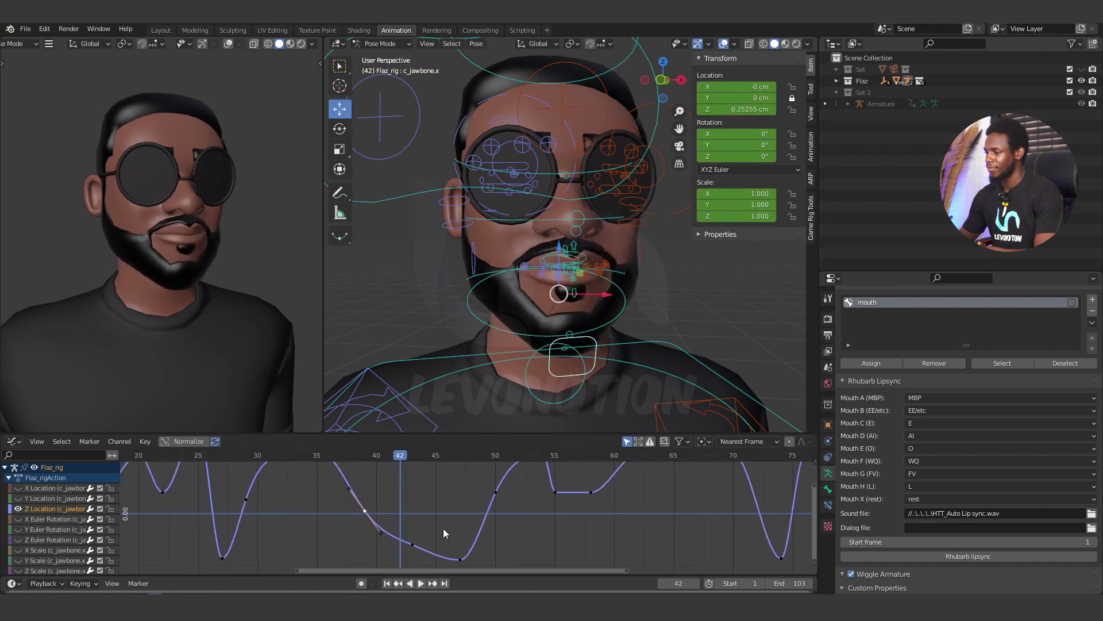
left_click_drag(410, 546, 405, 557)
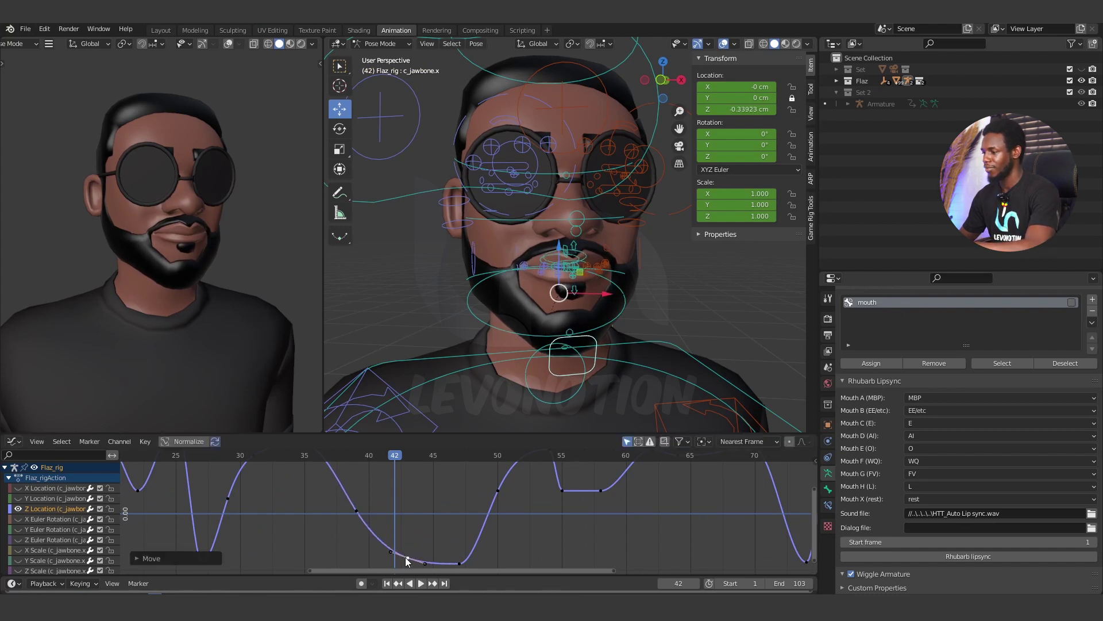
key("Home")
- Play the animation from about frames 17 and 4 to check the smoothed jaw closure
left_click(304, 455)
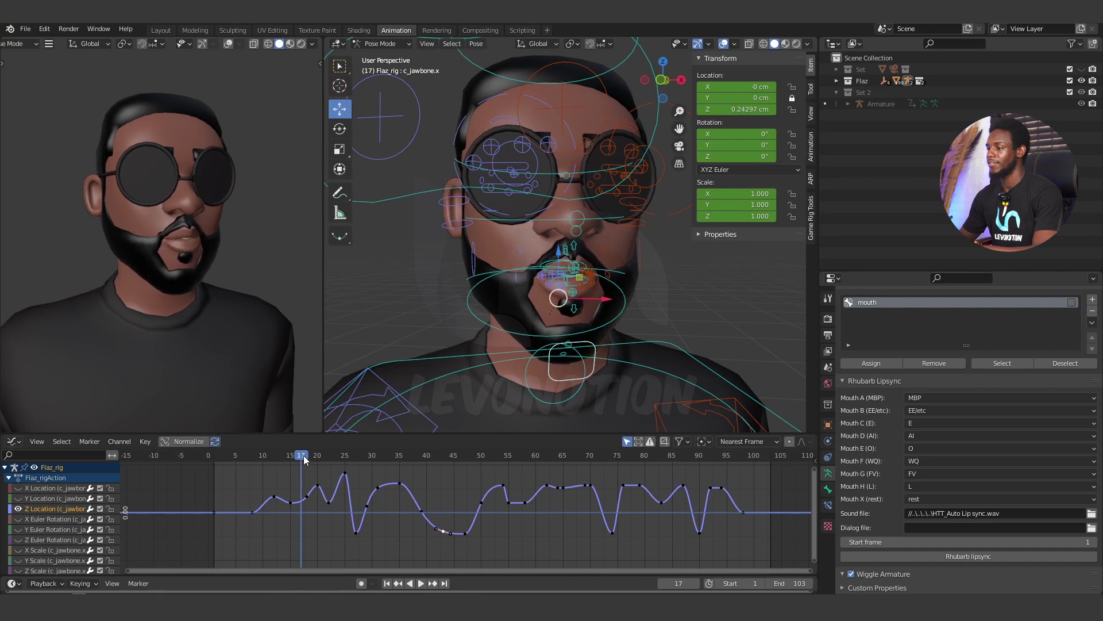
key("space")
left_click(303, 455)
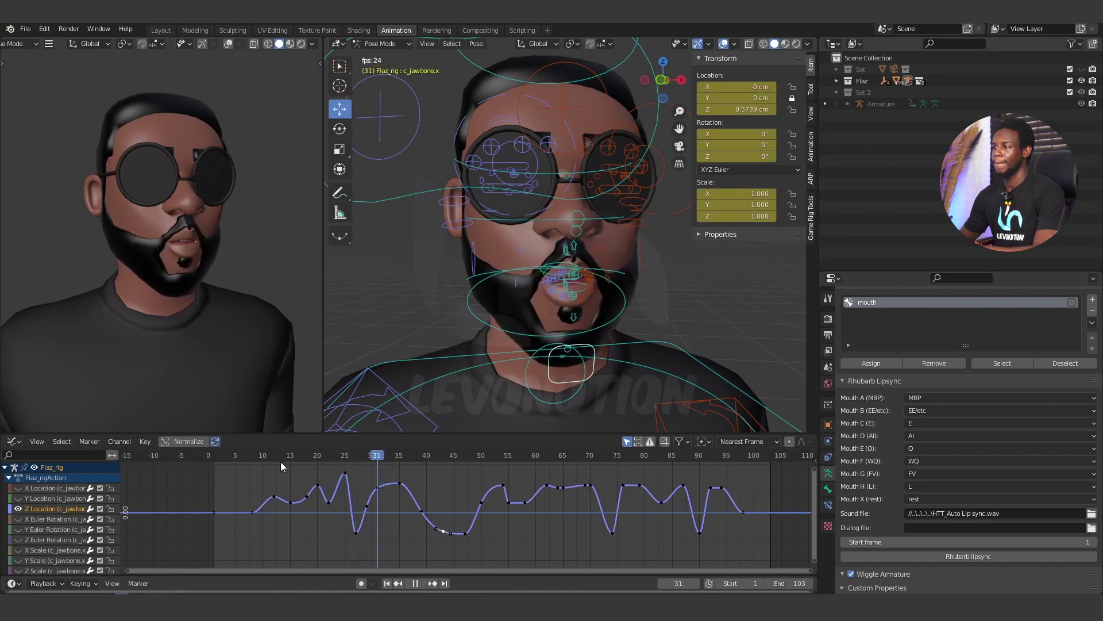
left_click(229, 455)
key("space")
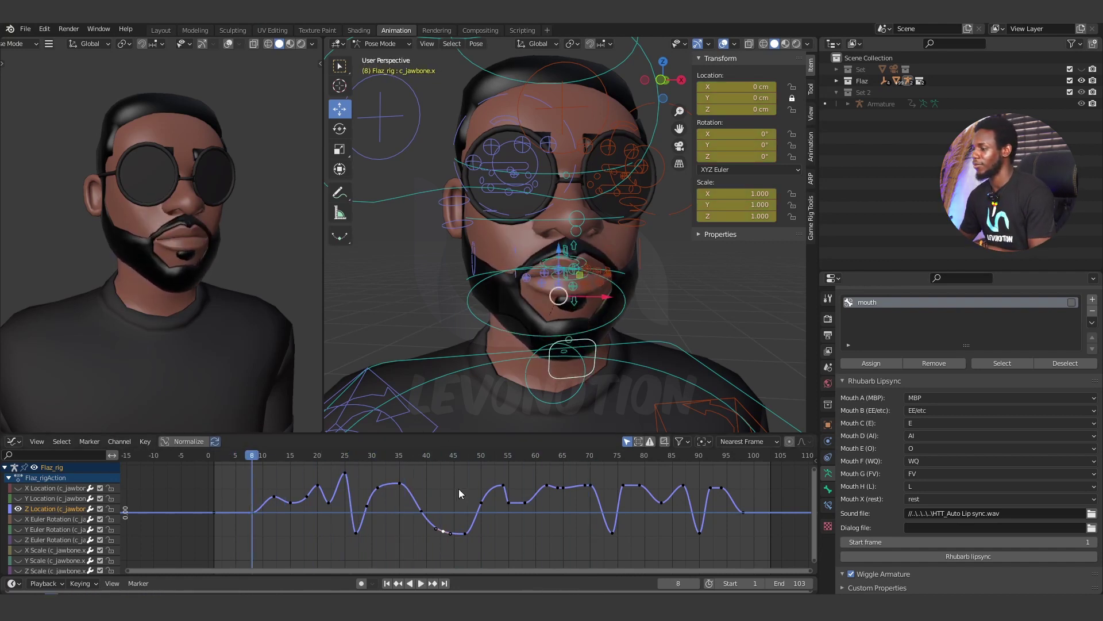
- Clear the keyframe selection and play the lip sync from about frames 45 and 25 through the rest of the animation
middle_click_drag(458, 488, 398, 482)
left_click(398, 481)
key("space")
left_click(391, 457)
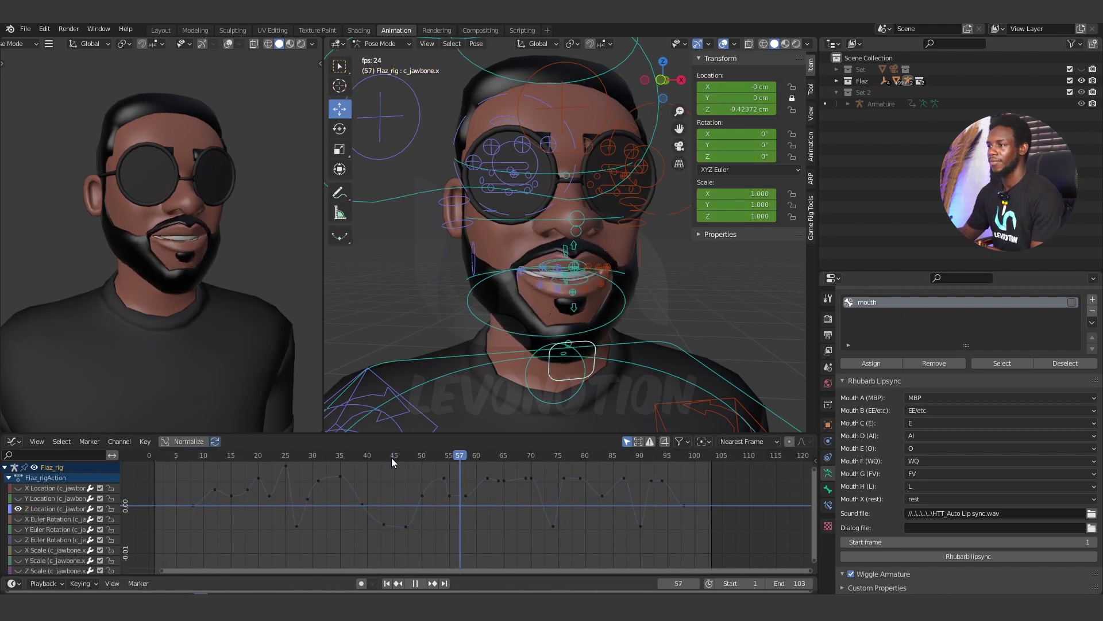
left_click(391, 458)
left_click(286, 458)
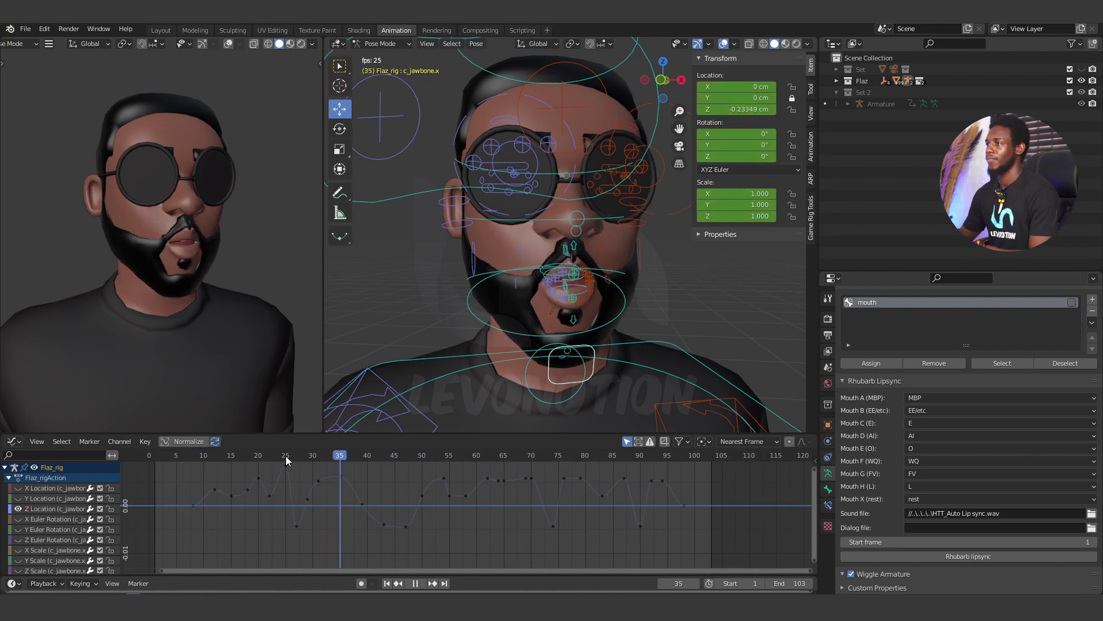
key("space")
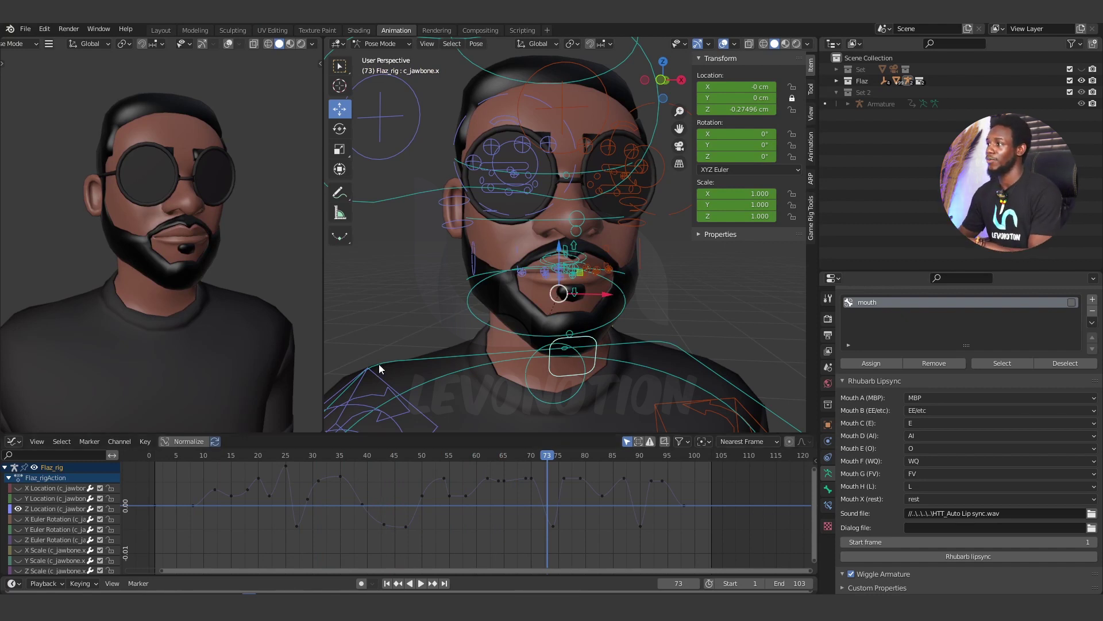
key("space")
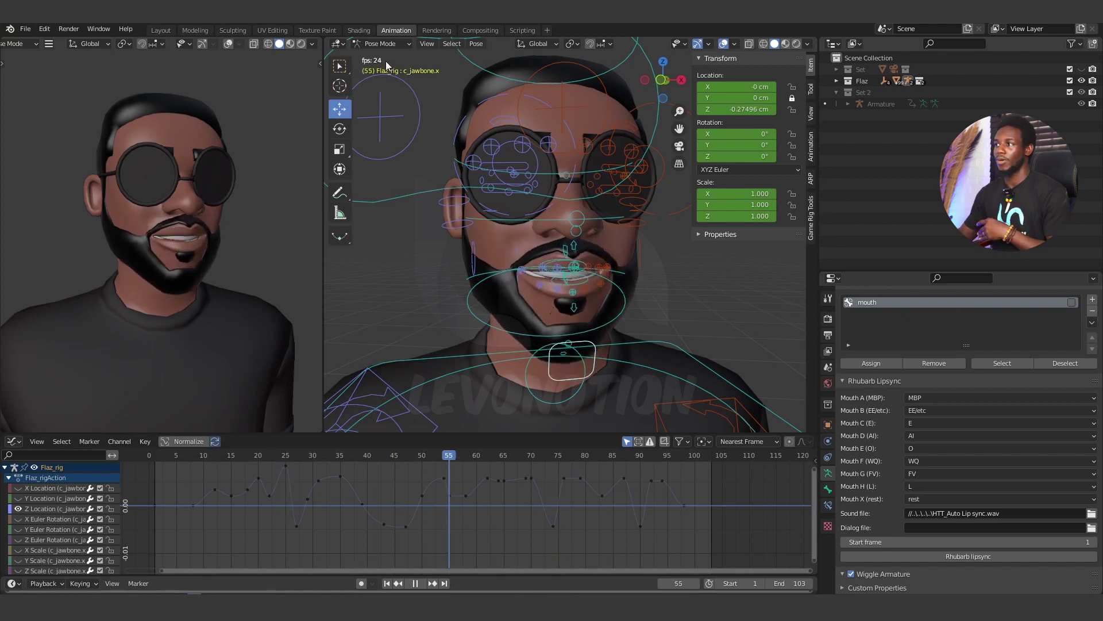
key("space")
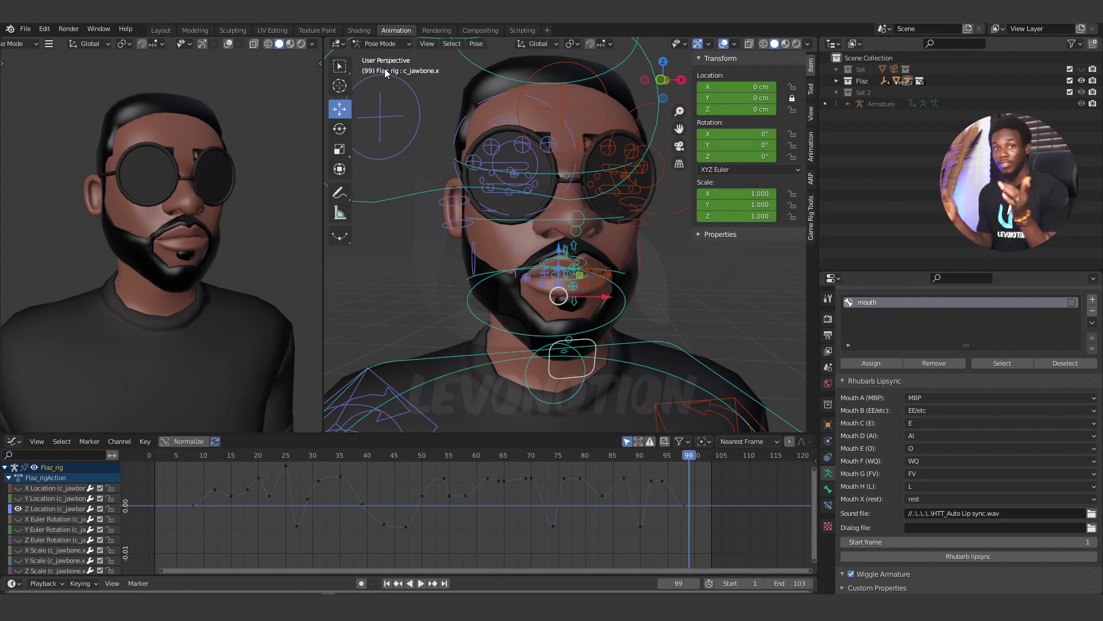
- Replay the jaw motion from about frames 27 and 16 to find the part that still needs correcting
left_click(295, 457)
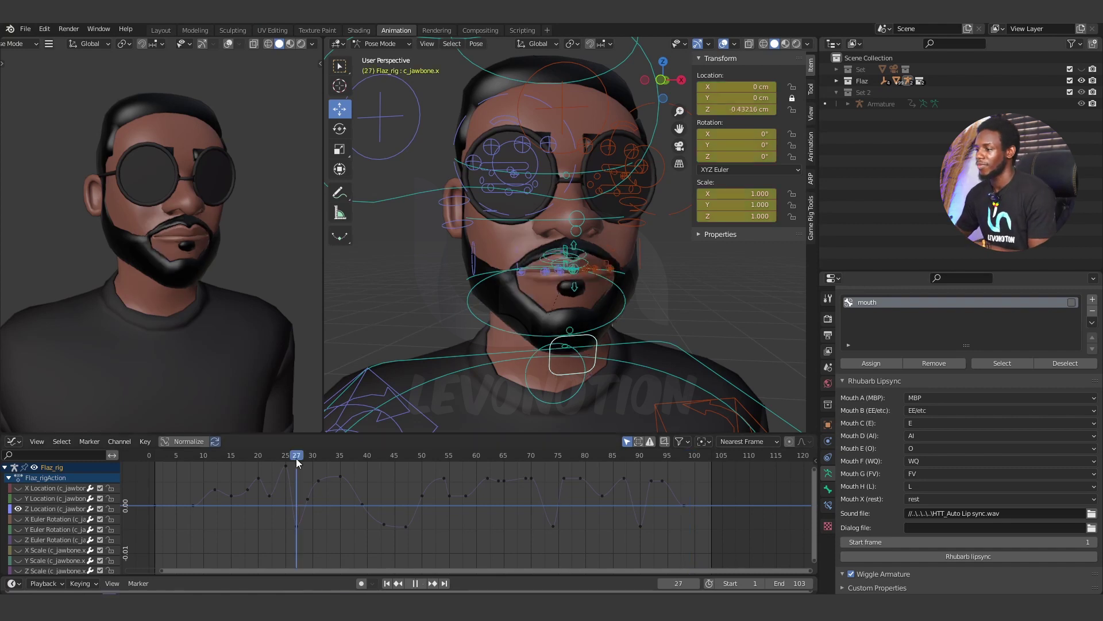
key("space")
left_click(237, 457)
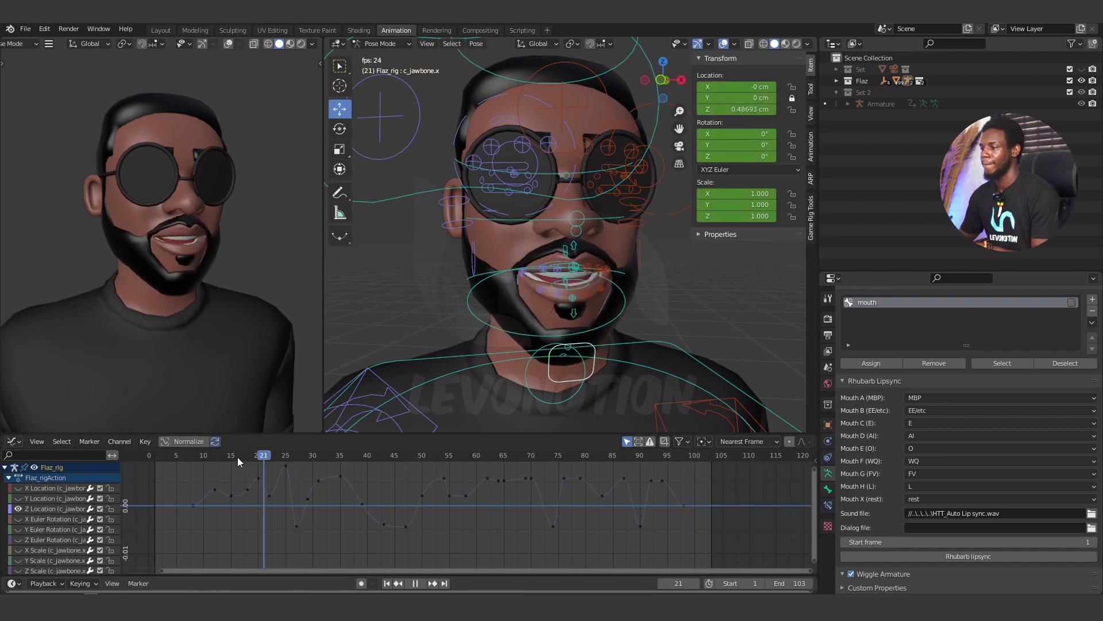
left_click(237, 456)
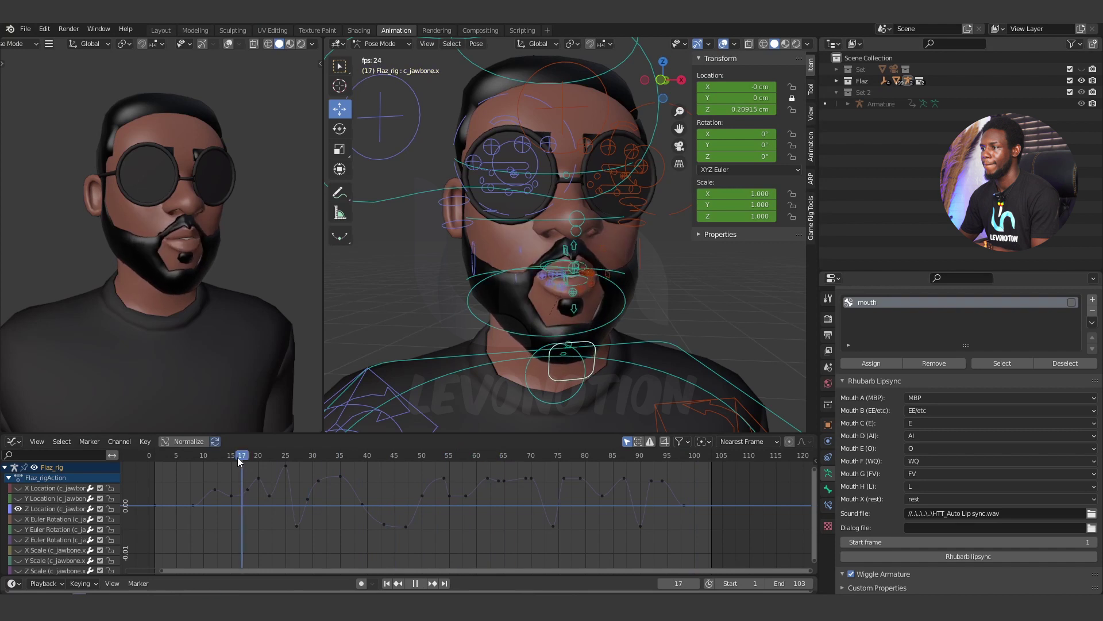
- Raise the jawbone's Z Location keyframe at frame 47 to about 0.2 cm, moving it only vertically
left_click_drag(236, 457, 408, 466)
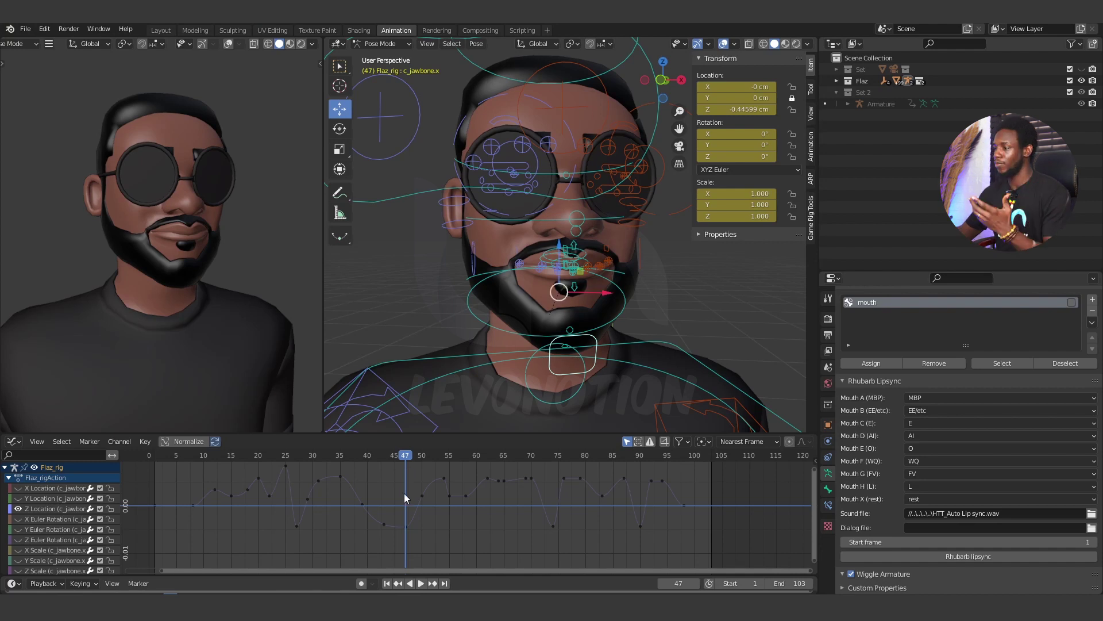
left_click(405, 523)
key("g")
key("y")
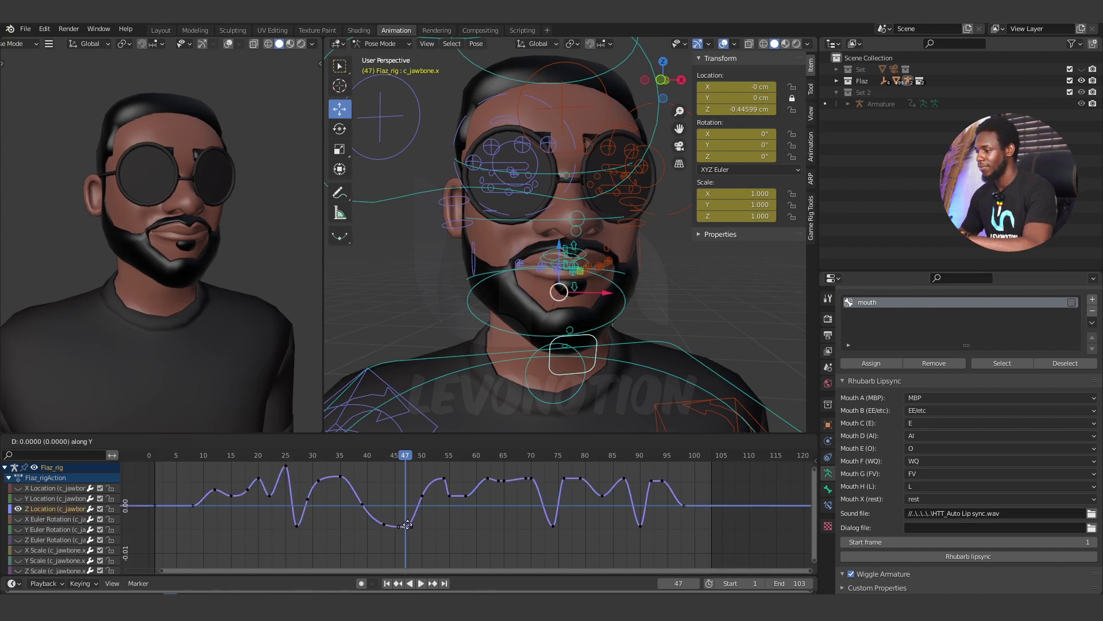
mouse_move(409, 503)
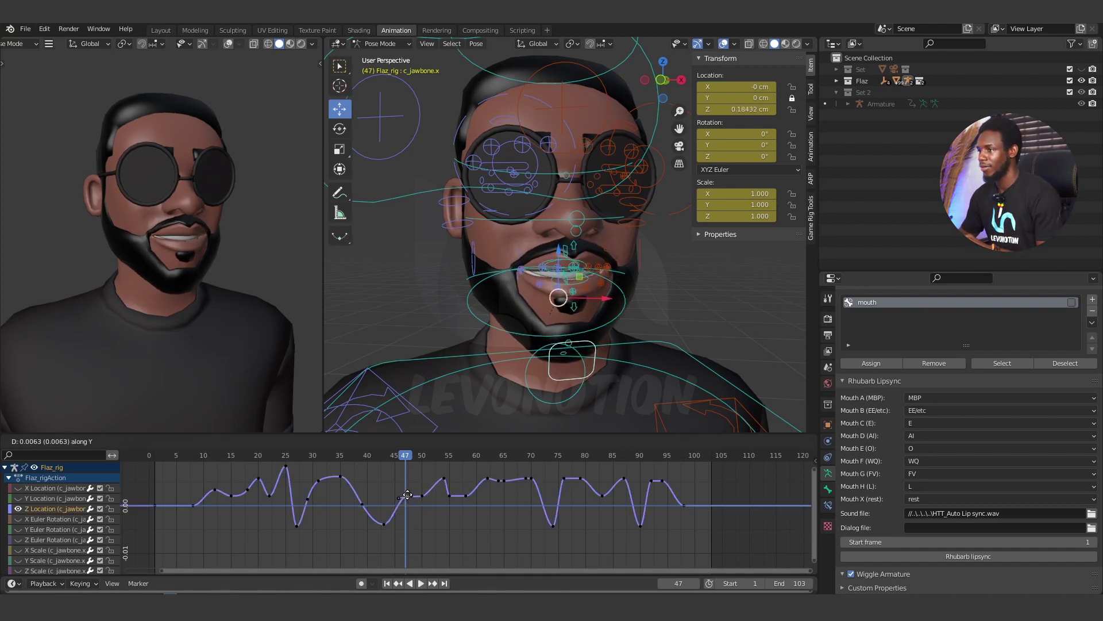
left_click(407, 494)
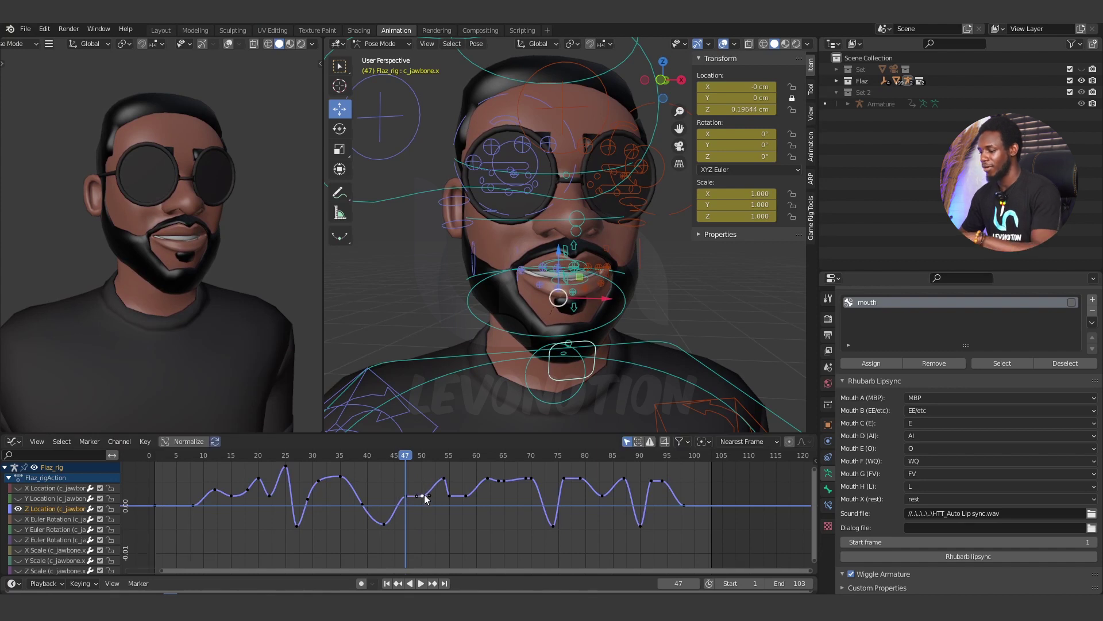
- Raise the jawbone's Z Location keyframe at frame 50 slightly and play the animation to check it
key("g")
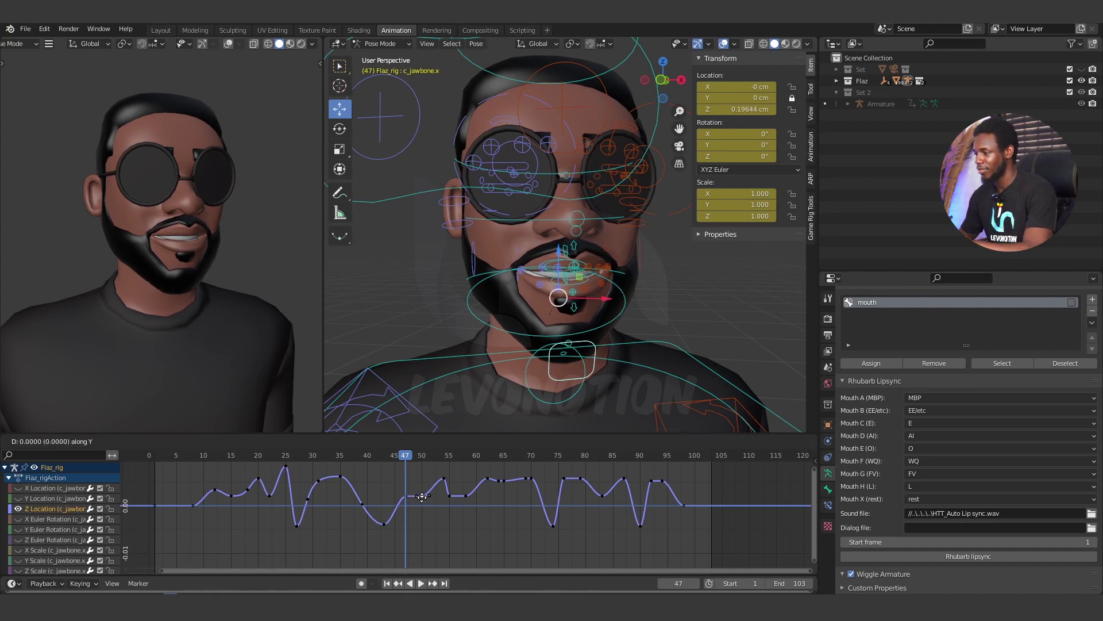
left_click(423, 493)
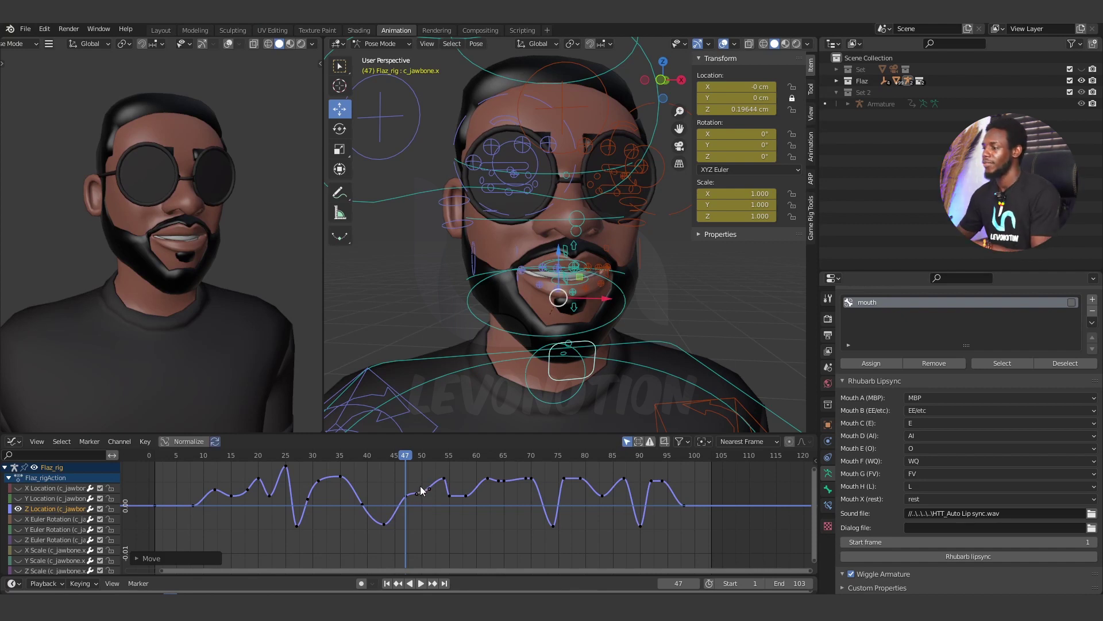
key("space")
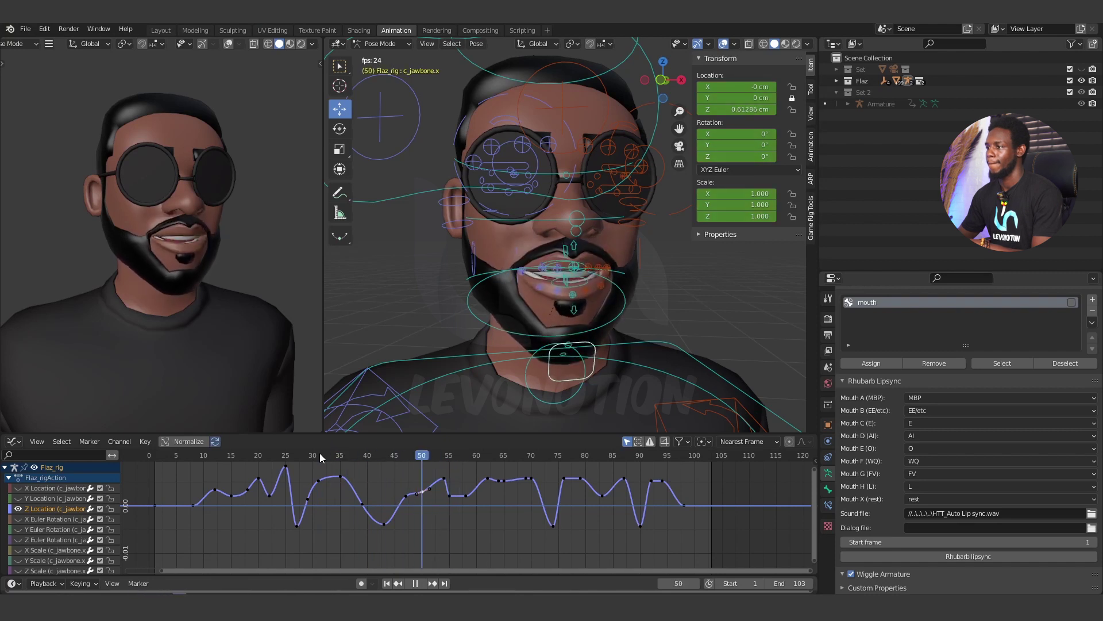
key("space")
- Raise the frame 50 keyframe further along Y to even out the rise between frames 47 and 54, and replay from frame 40
middle_click_drag(487, 498, 438, 518, "ctrl")
key("g")
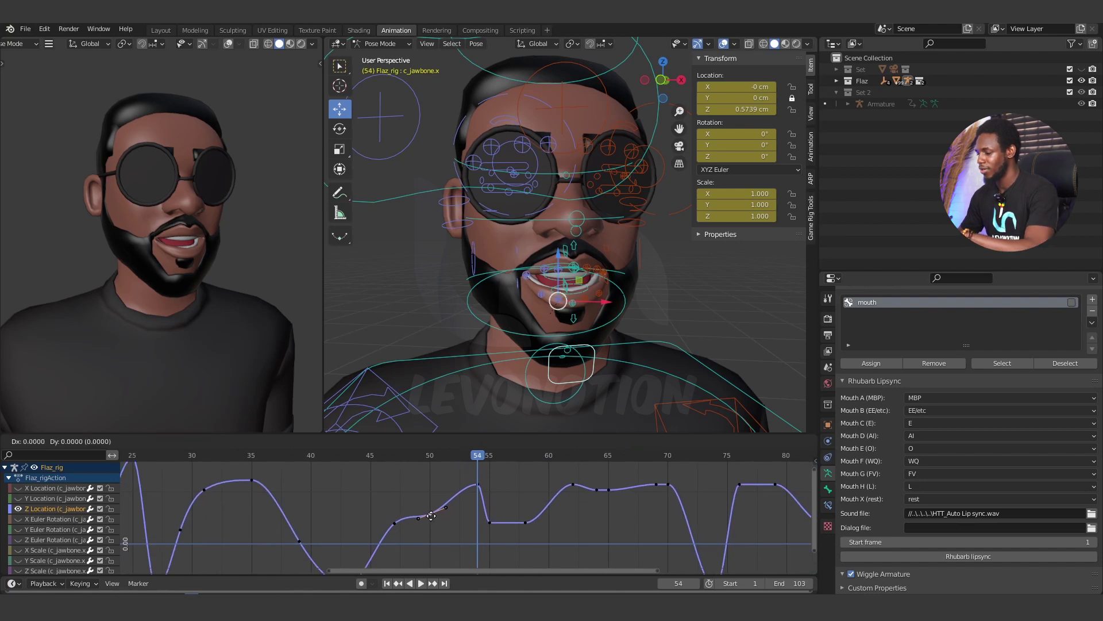
key("y")
left_click(425, 507)
left_click(313, 460)
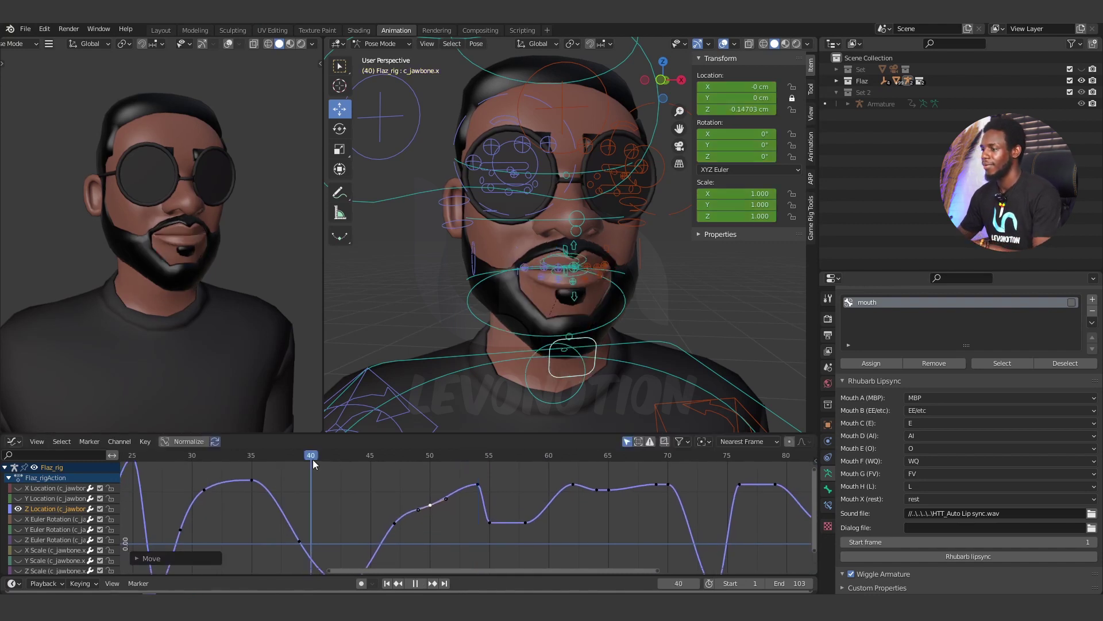
key("space")
left_click(312, 459)
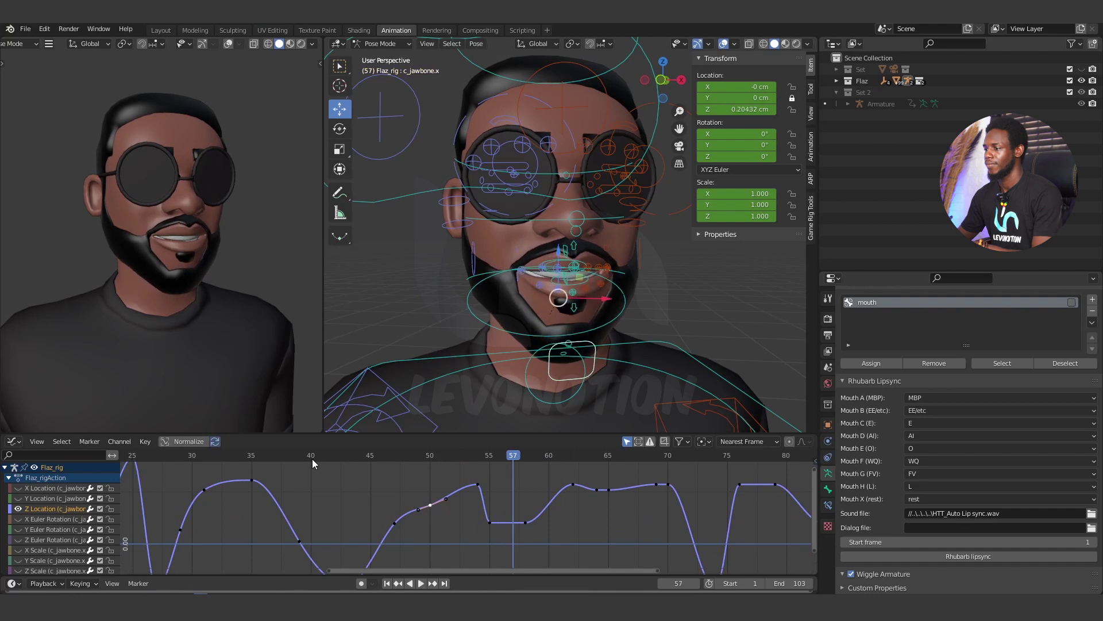
- Lower the jawbone's Z Location keyframe at frame 47 to about 0.15 cm, moving it only vertically
left_click_drag(312, 459, 394, 459)
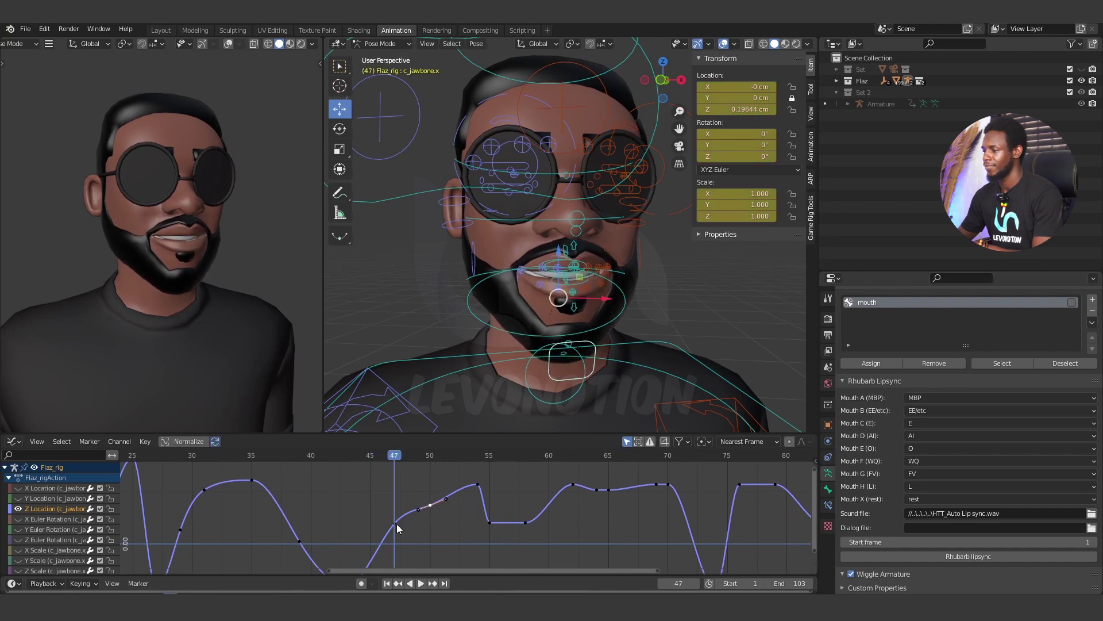
key("g")
key("y")
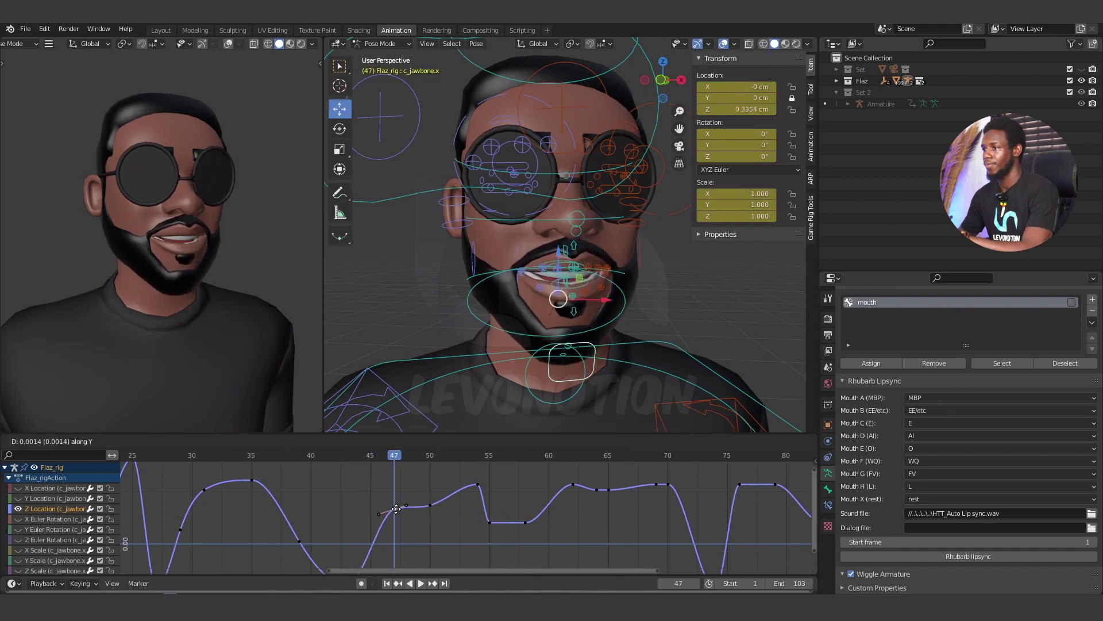
left_click(392, 528)
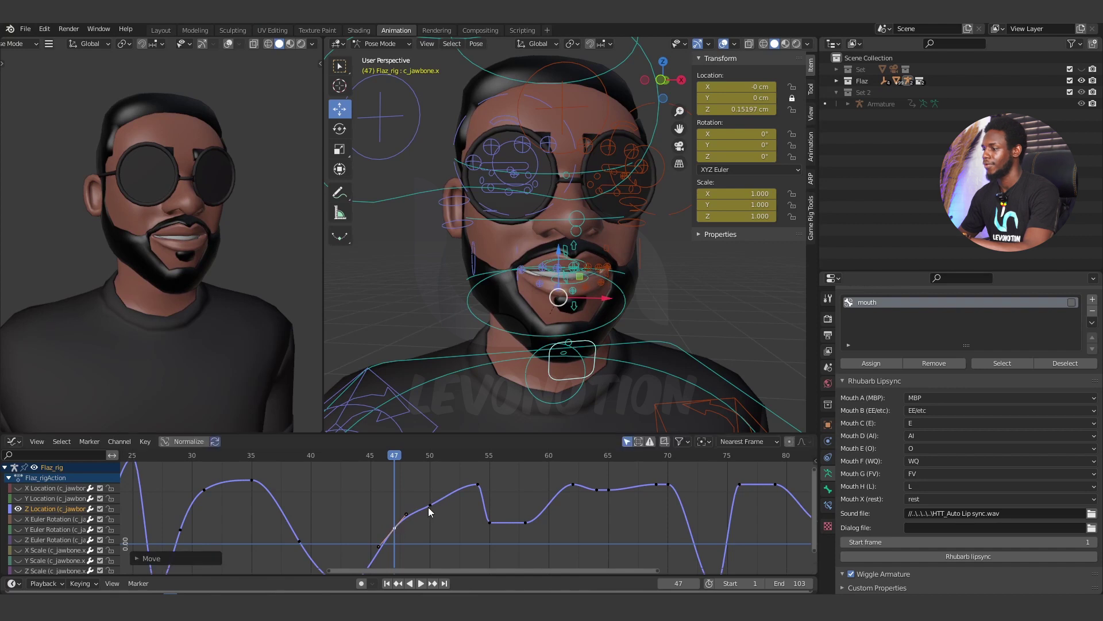
- Raise the jawbone's Z Location keyframe at frame 50 very slightly to smooth the rise, and play the animation to check it
left_click(429, 506)
key("g")
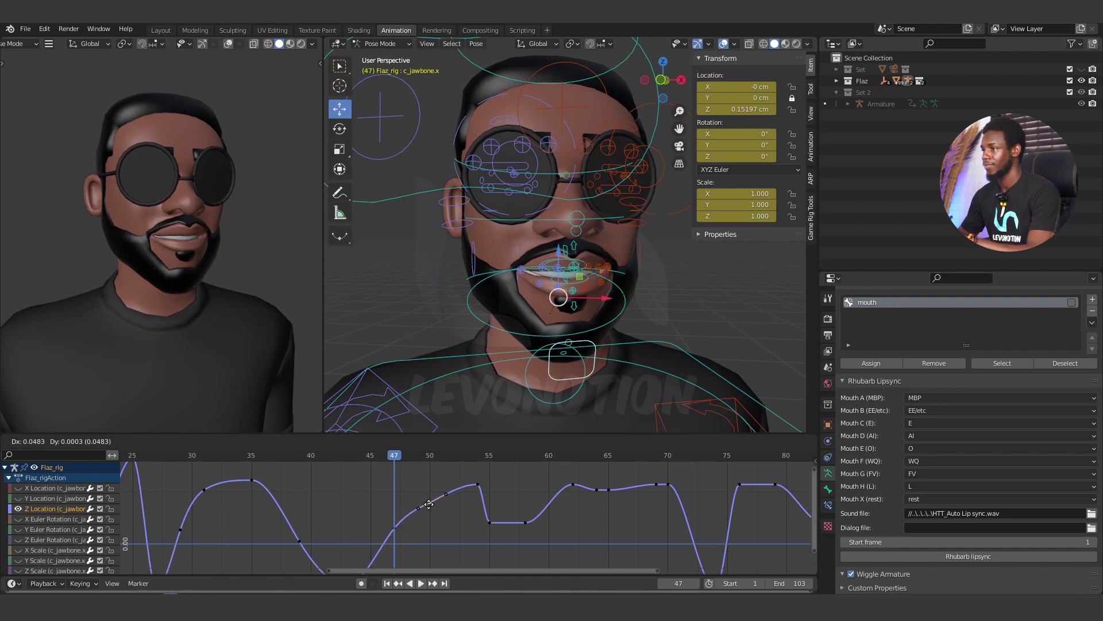
left_click(428, 505)
key("space")
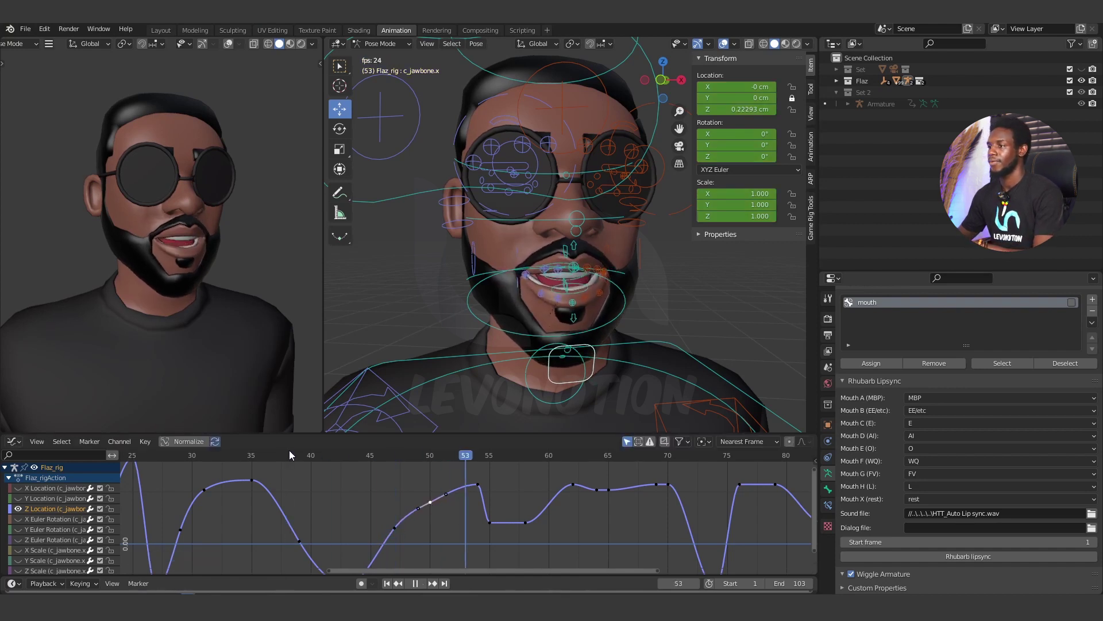
left_click(239, 453)
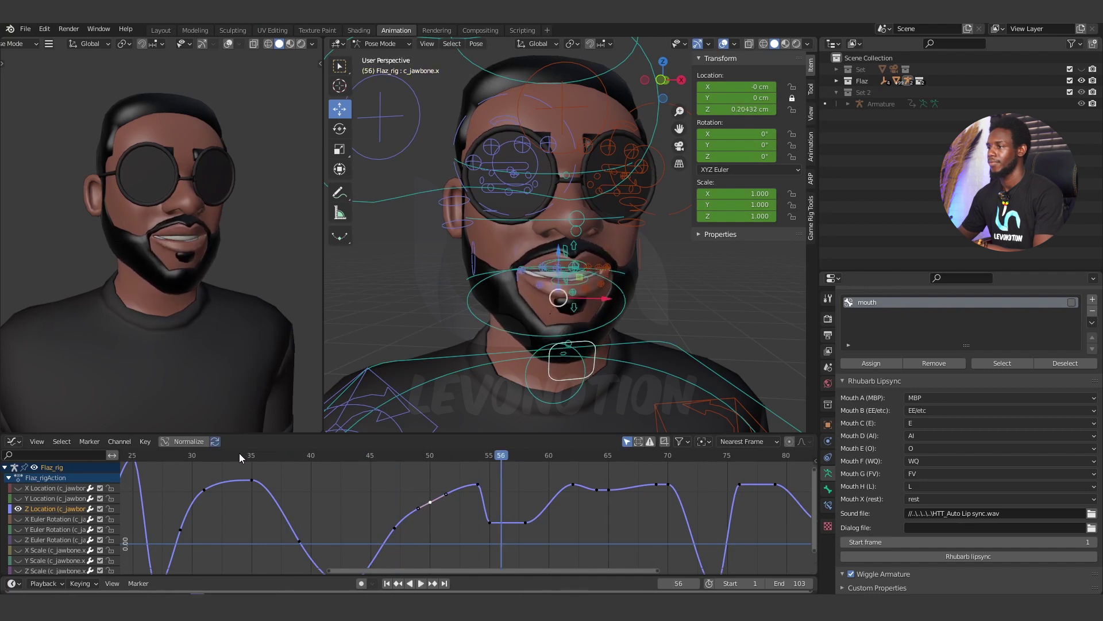
- Lower the jawbone's Z Location keyframe at frame 54 vertically to about 0 cm and replay the animation from frame 28
left_click_drag(239, 453, 474, 461)
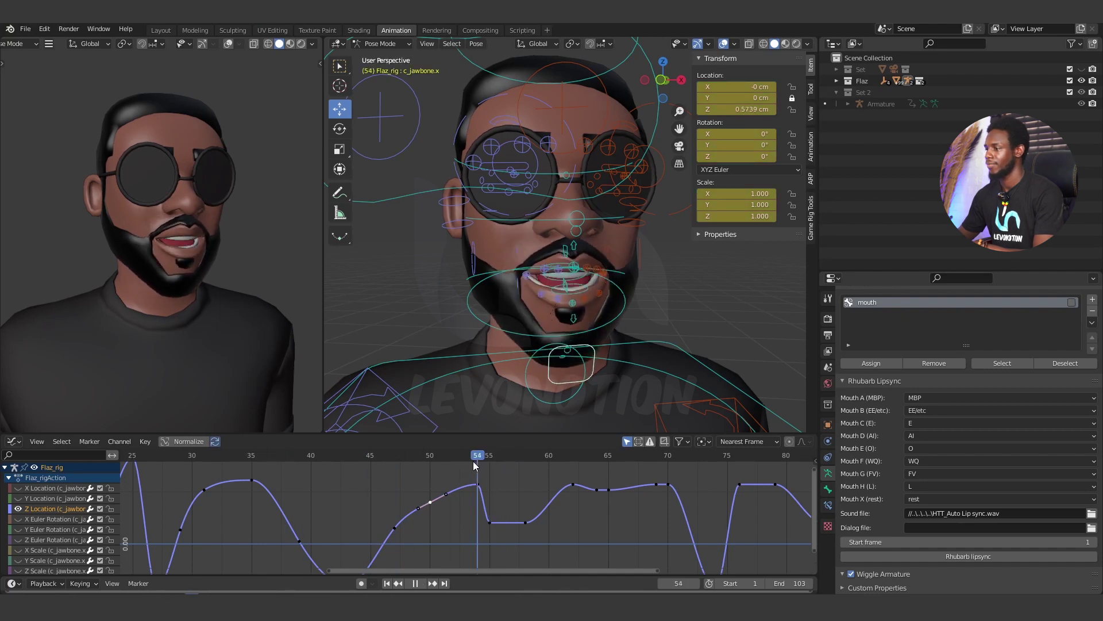
key("space")
left_click(478, 486)
key("g")
key("y")
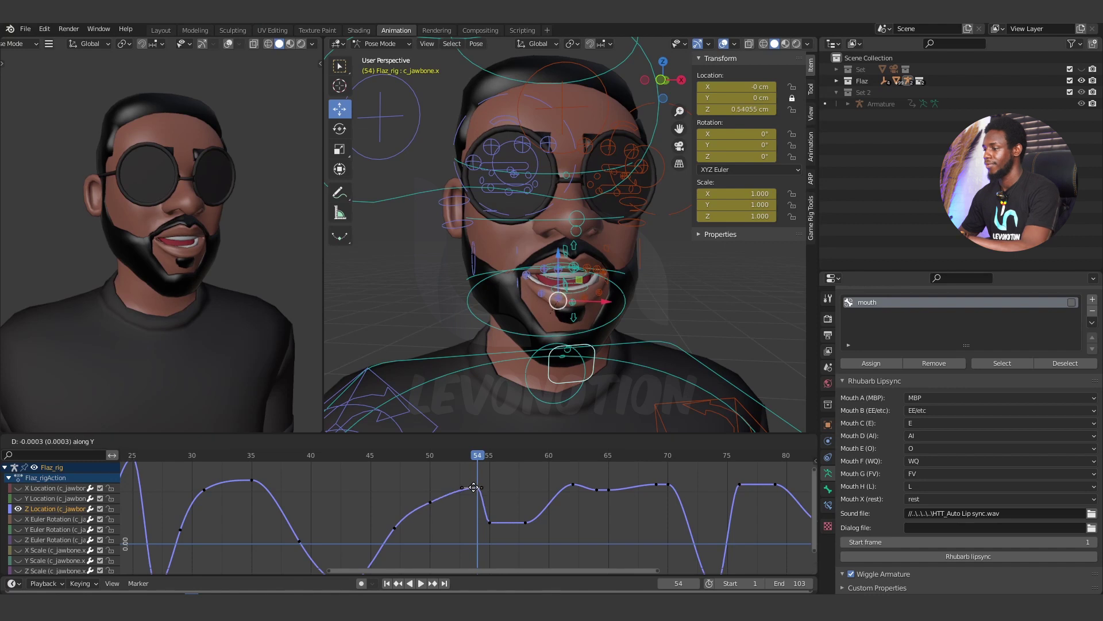
left_click(459, 543)
key("Home")
left_click(323, 455)
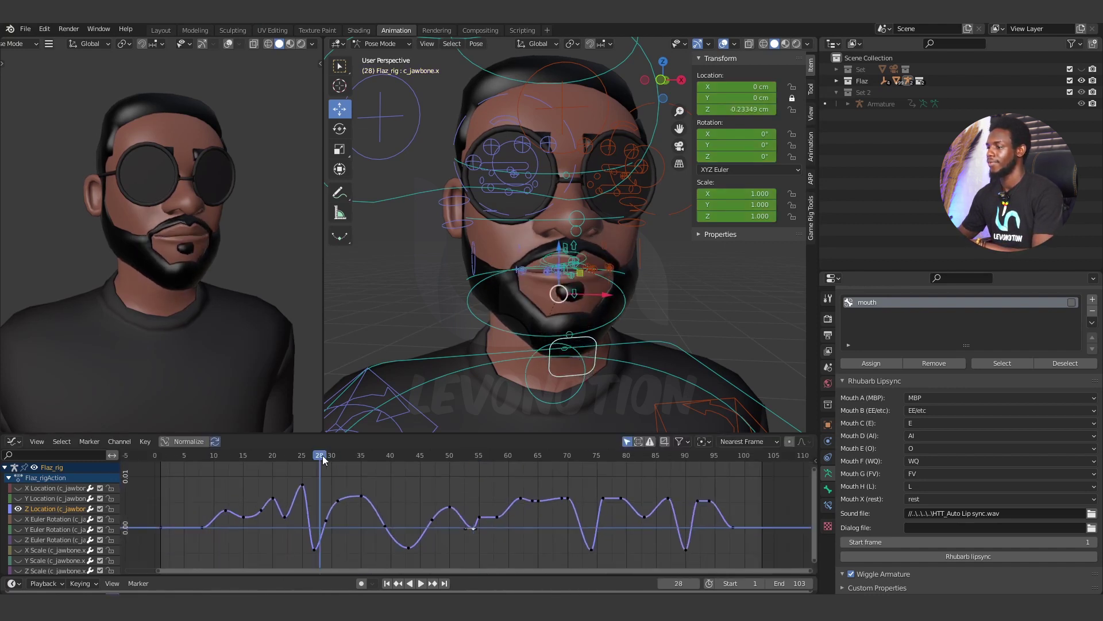
key("space")
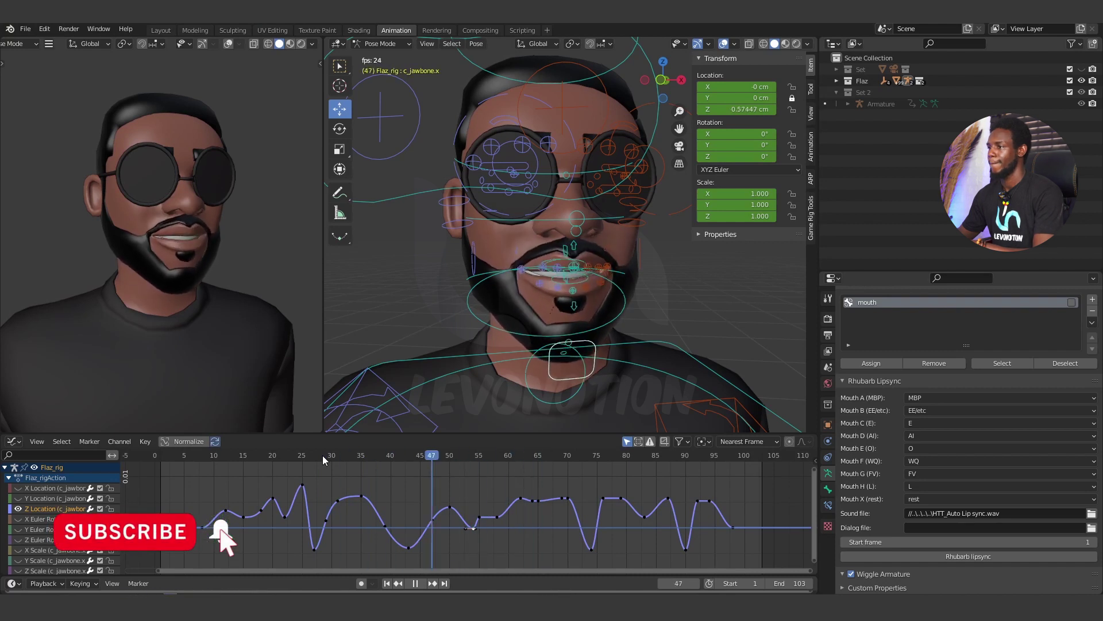
- Lower the jawbone's Z Location keyframe at frame 55 to about 0 cm, moving it only along Y
left_click_drag(408, 470, 480, 466)
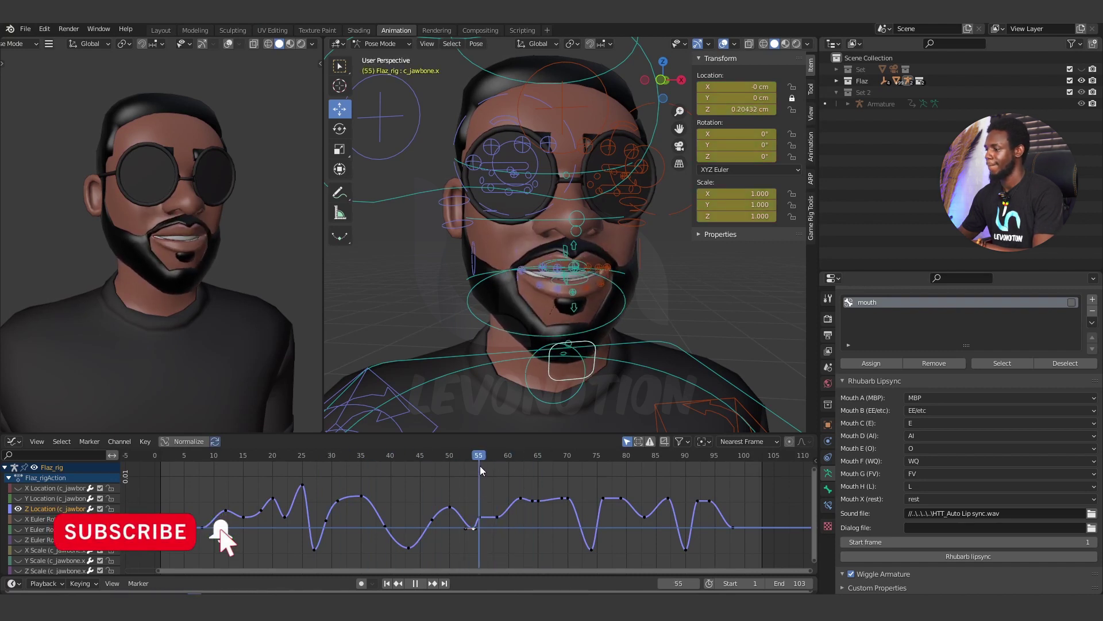
key("space")
left_click(482, 519)
key("g")
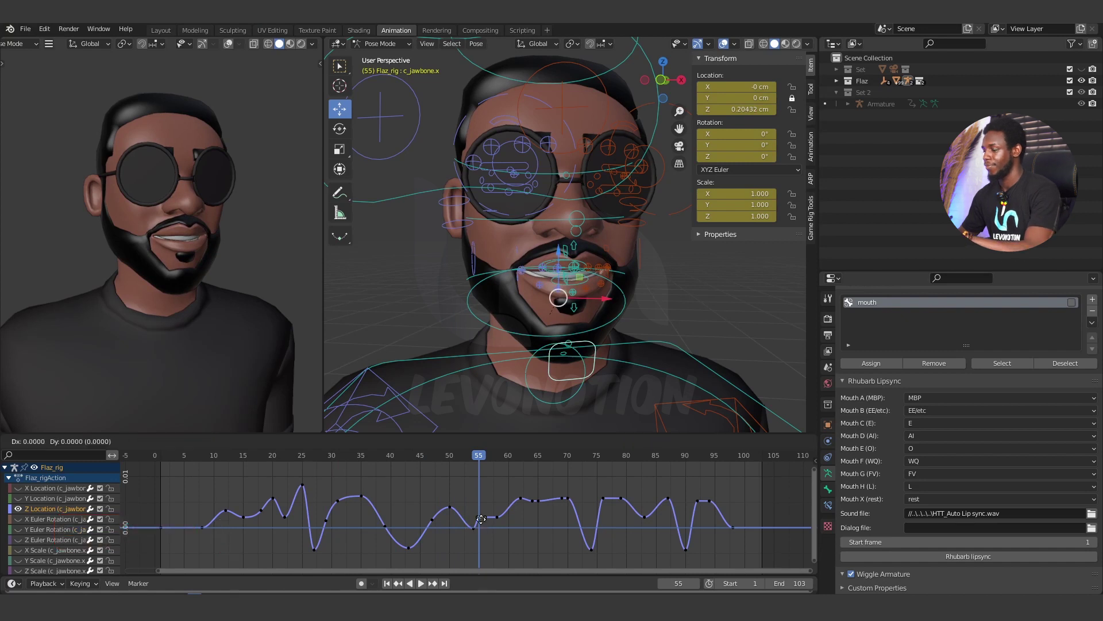
key("y")
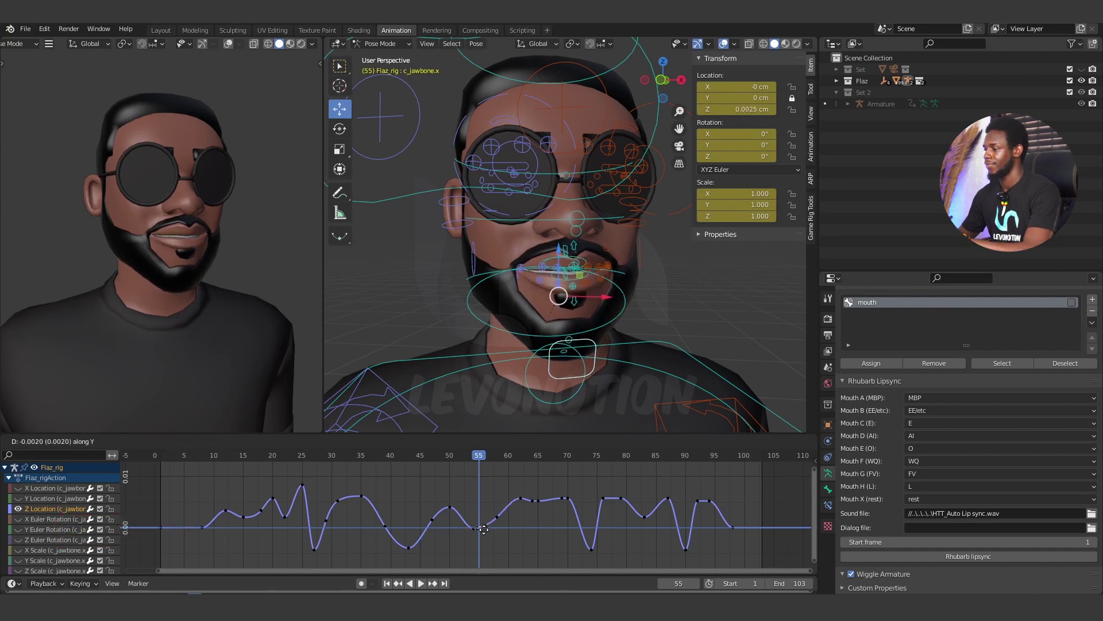
left_click(483, 530)
- Raise the jawbone's Z Location keyframe at frame 58 to about 0.47 cm along Y and replay the preceding section
left_click_drag(480, 458, 508, 457)
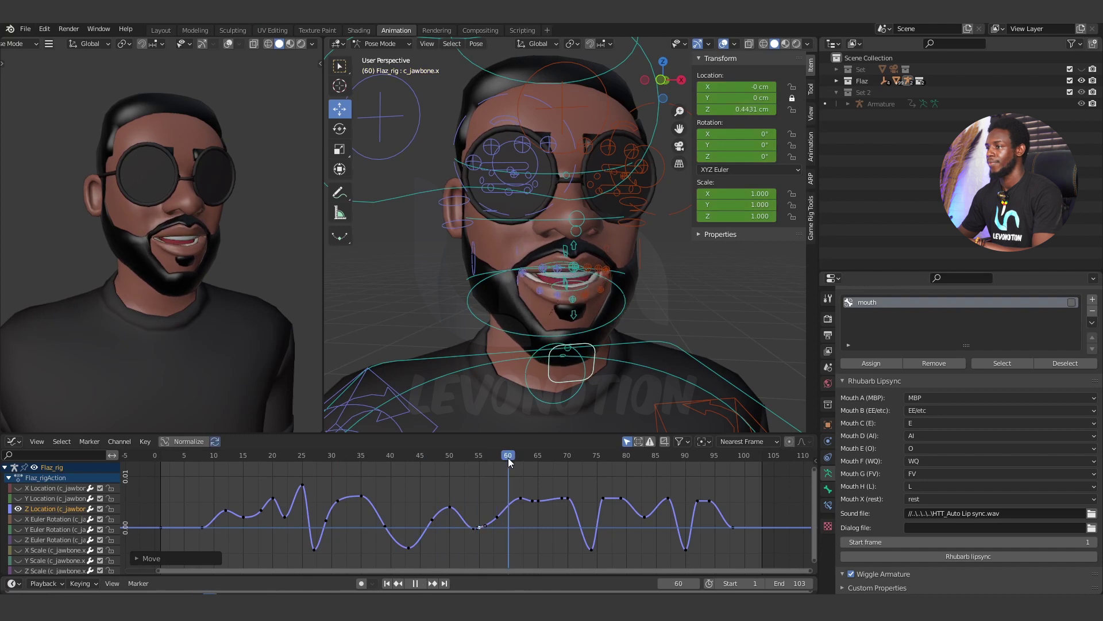
key("g")
key("y")
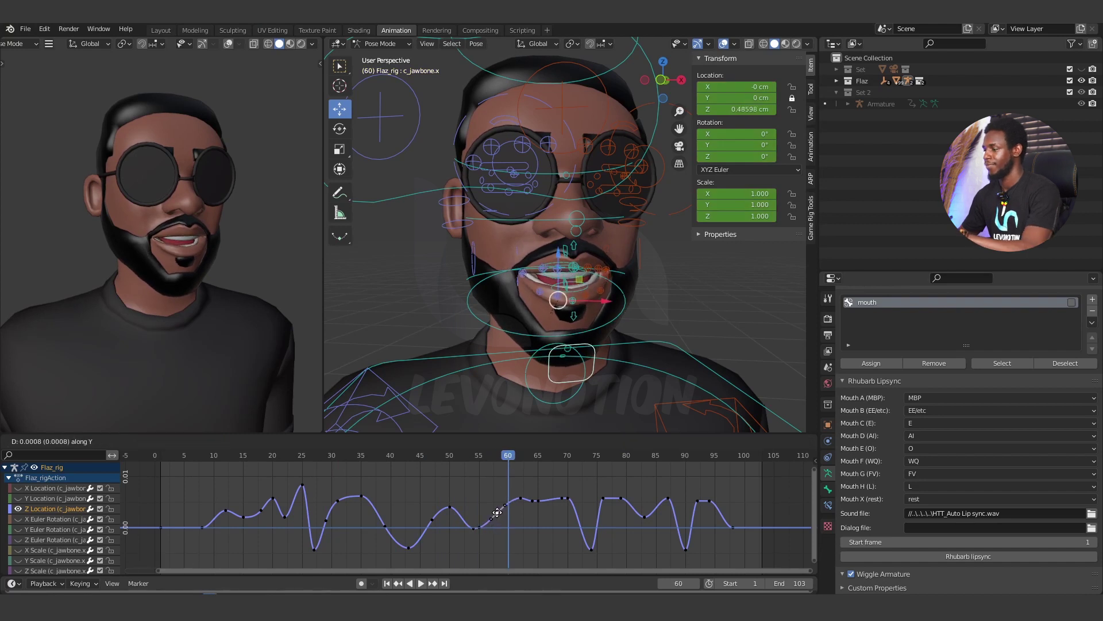
left_click(497, 509)
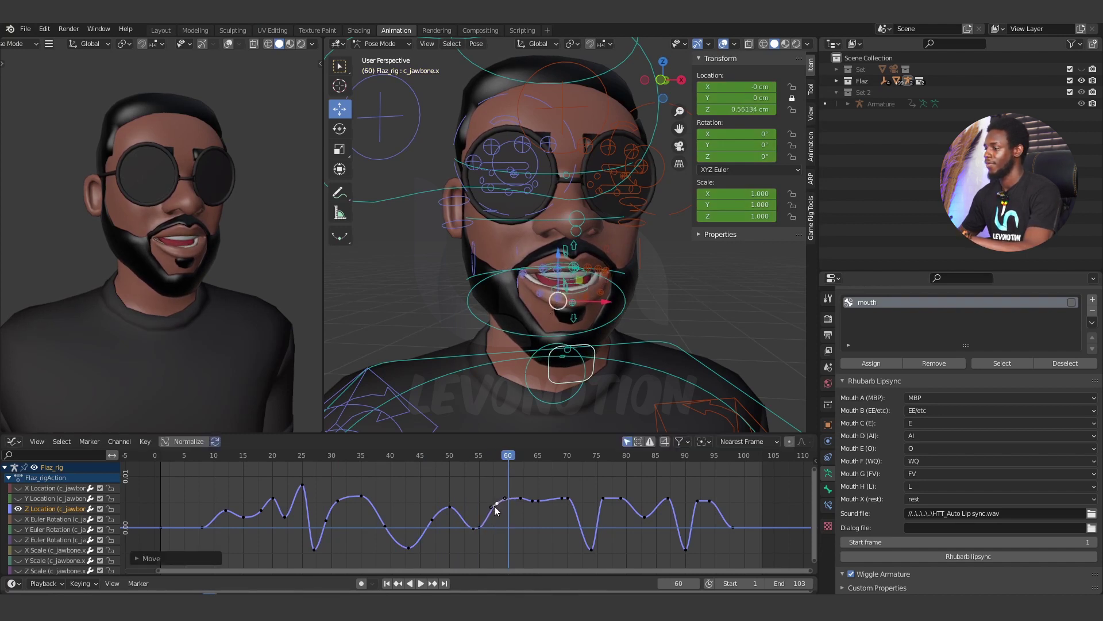
left_click(415, 454)
key("space")
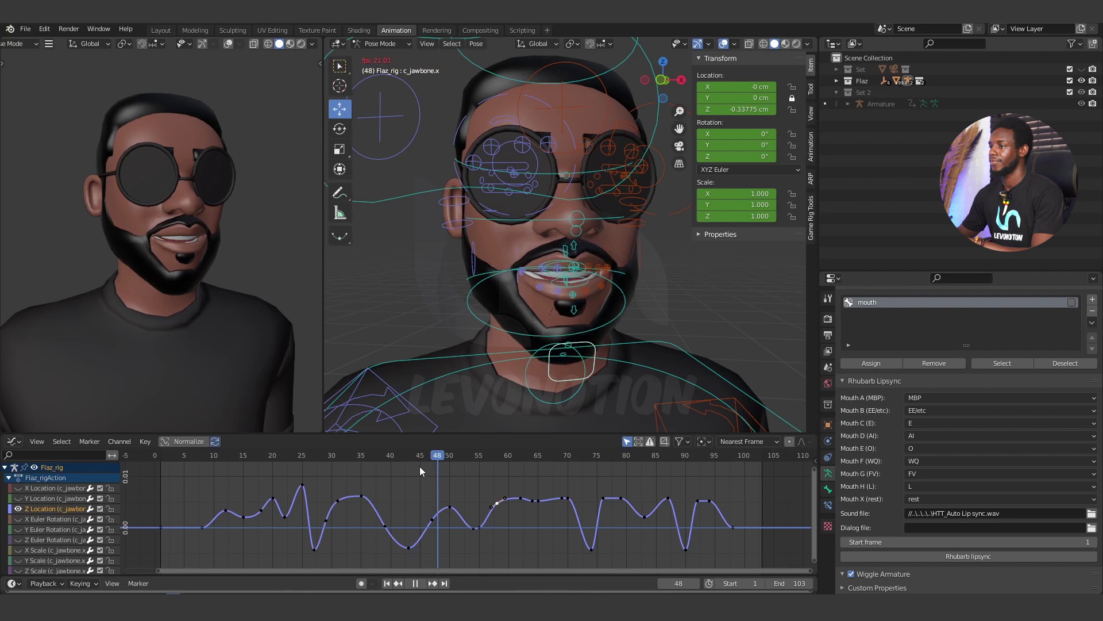
left_click(311, 454)
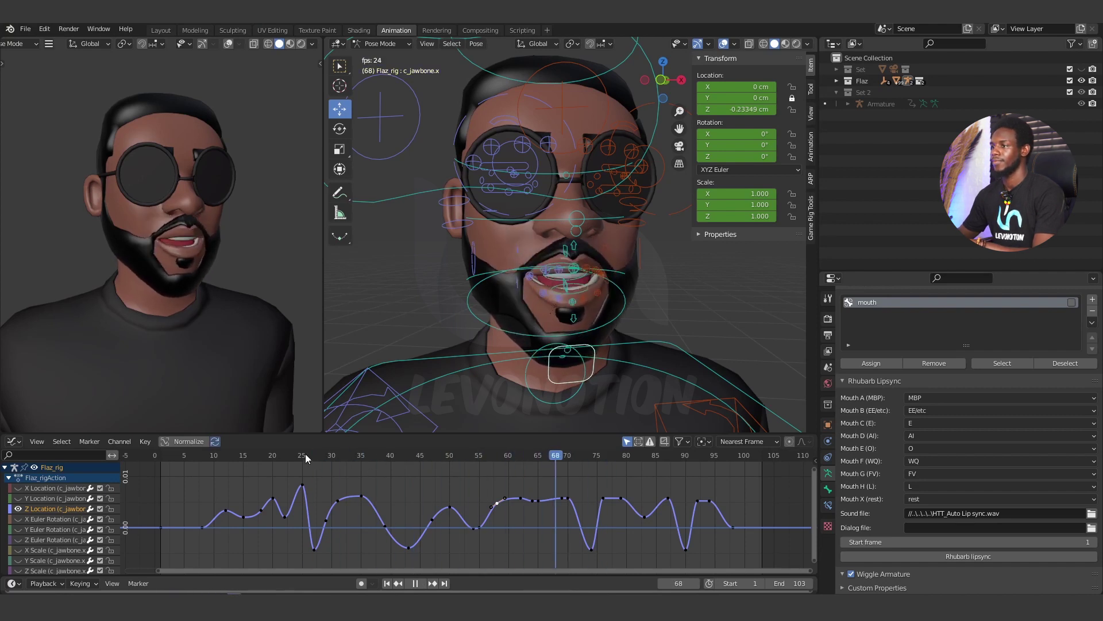
left_click(305, 454)
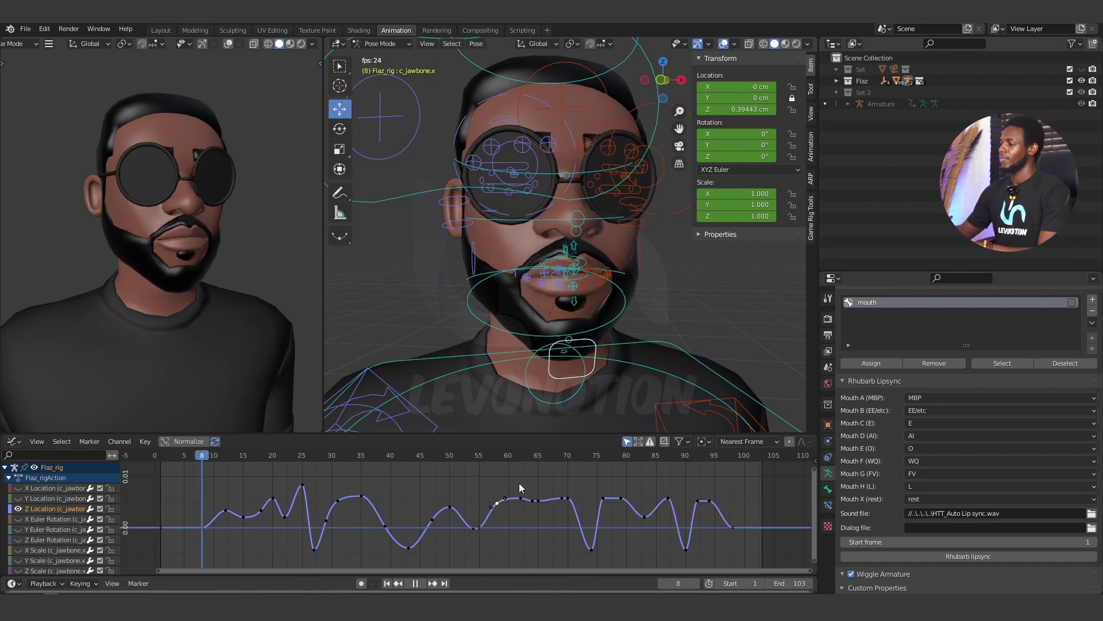
- Deselect the keyframes, hide the viewport overlays and play the whole animation to review the lip sync
scroll(518, 483, "down", 2)
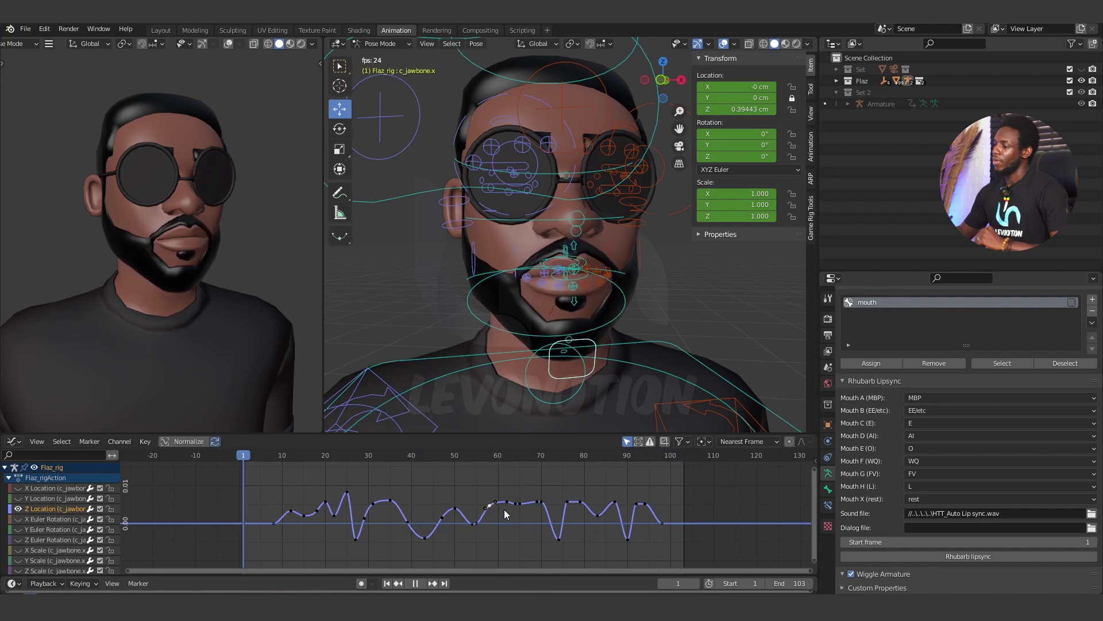
left_click(496, 481)
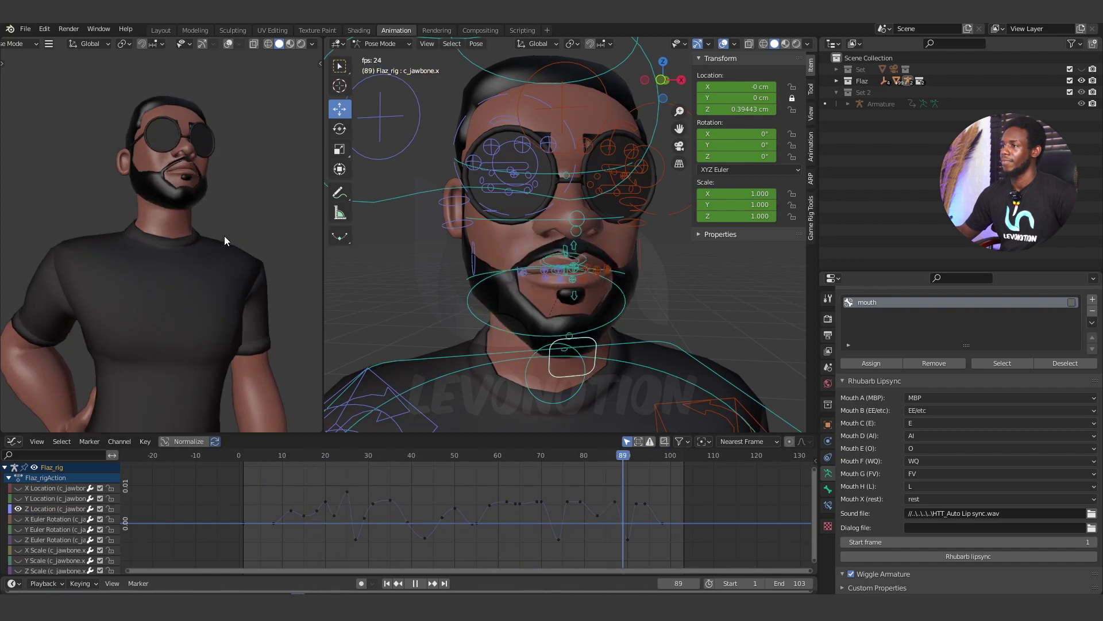
left_click(722, 42)
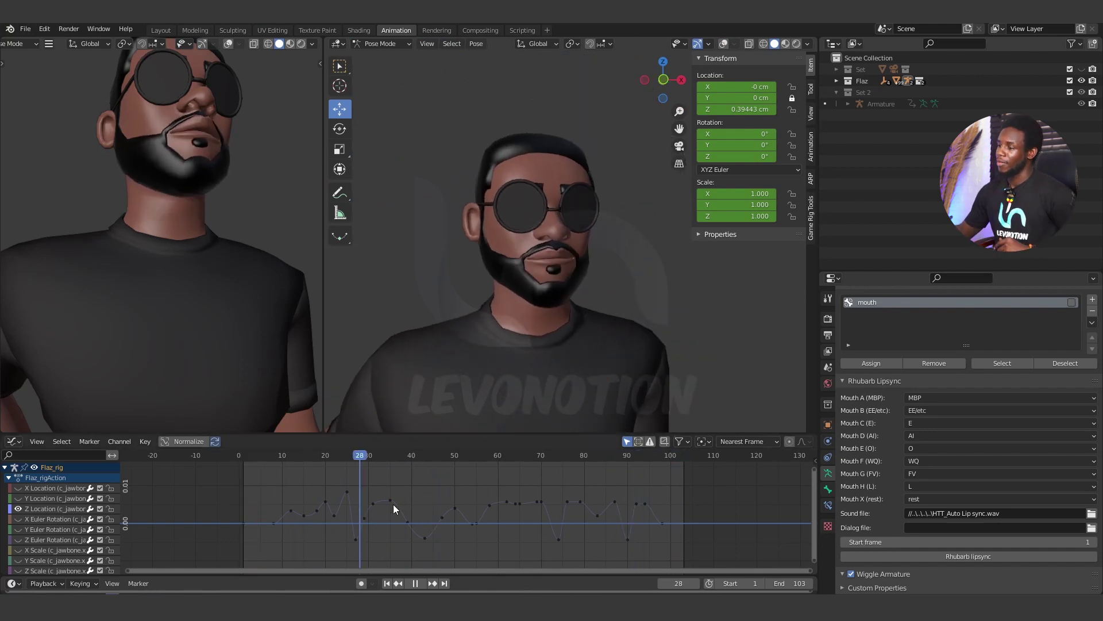
key("space")
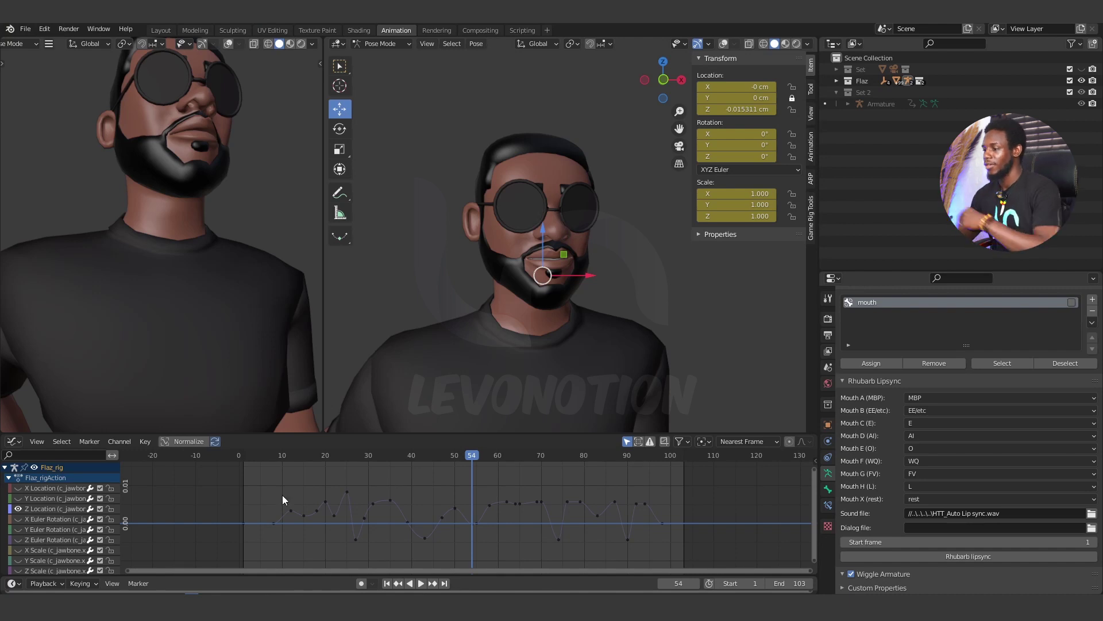
- Show only the jawbone's X Location curve in the Graph Editor, fit it to the view and deselect its keyframes
scroll(308, 506, "up", 1)
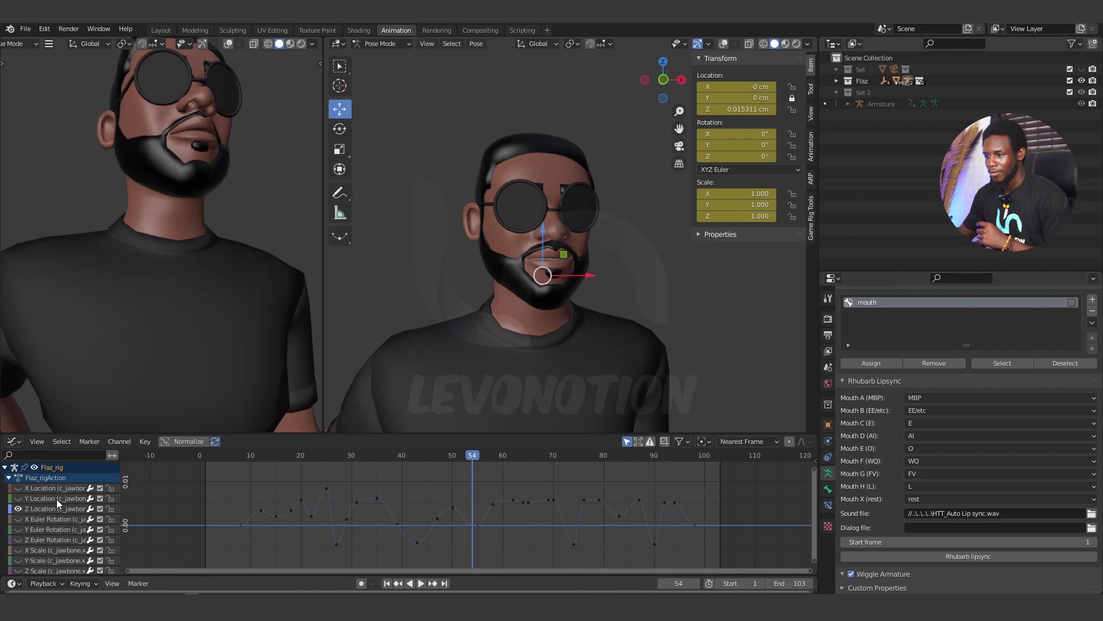
key("shift+h")
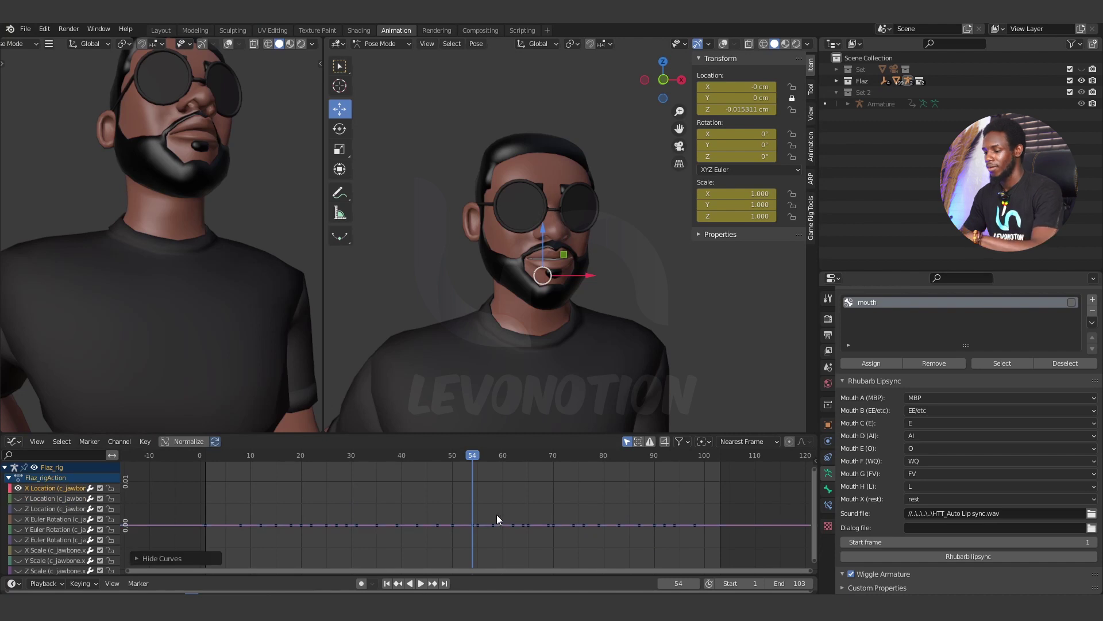
key("shift+h")
key("Home")
key("Home")
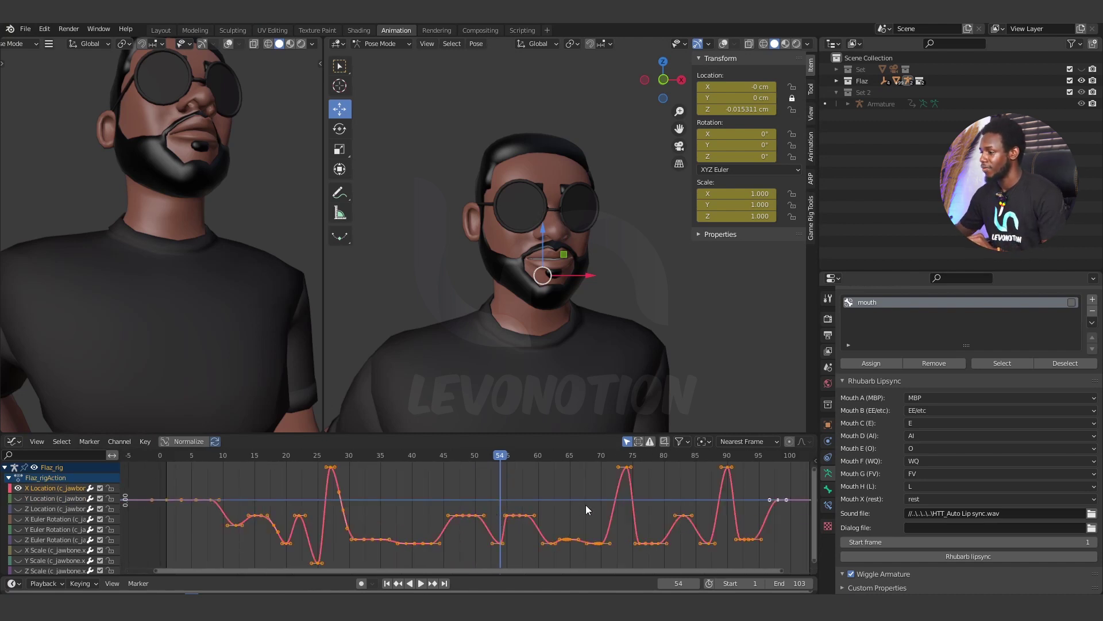
scroll(595, 506, "up", 3)
left_click(585, 506)
- Play and scrub between about frames 48 and 58 to examine the mouth shapes against the X Location keyframes
key("space")
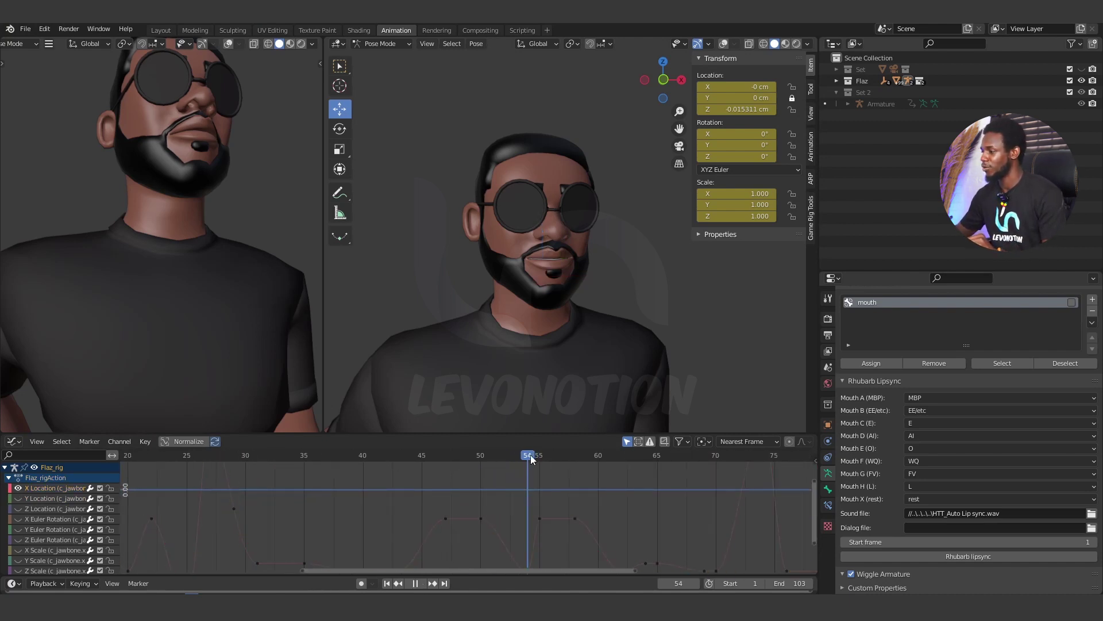
key("space")
scroll(565, 523, "up", 1)
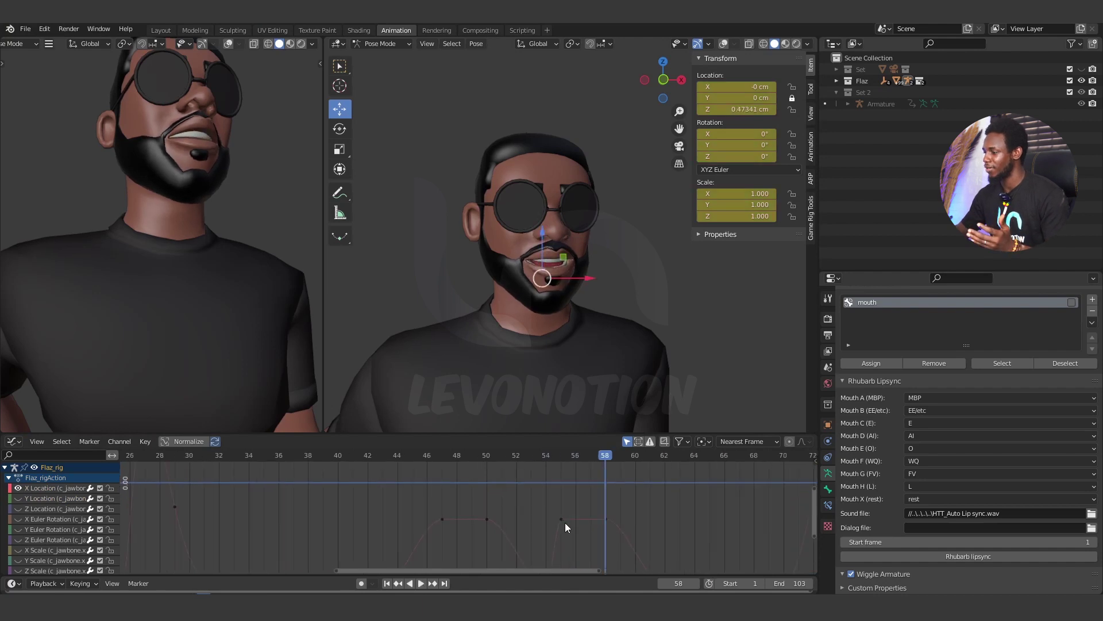
scroll(565, 523, "up", 1)
left_click(546, 457)
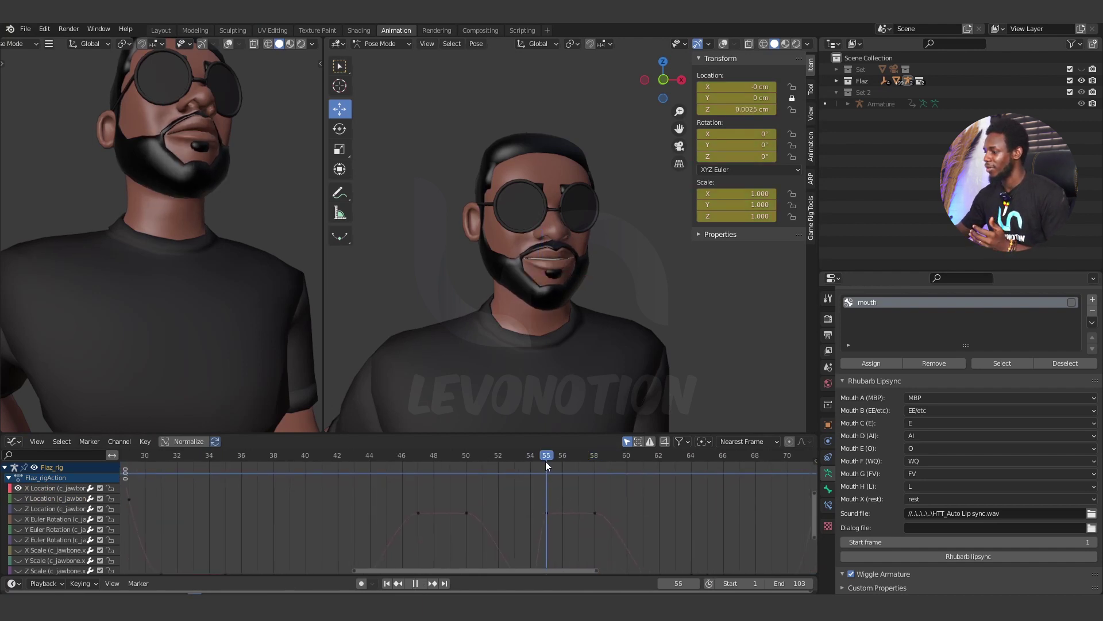
left_click_drag(546, 461, 437, 482)
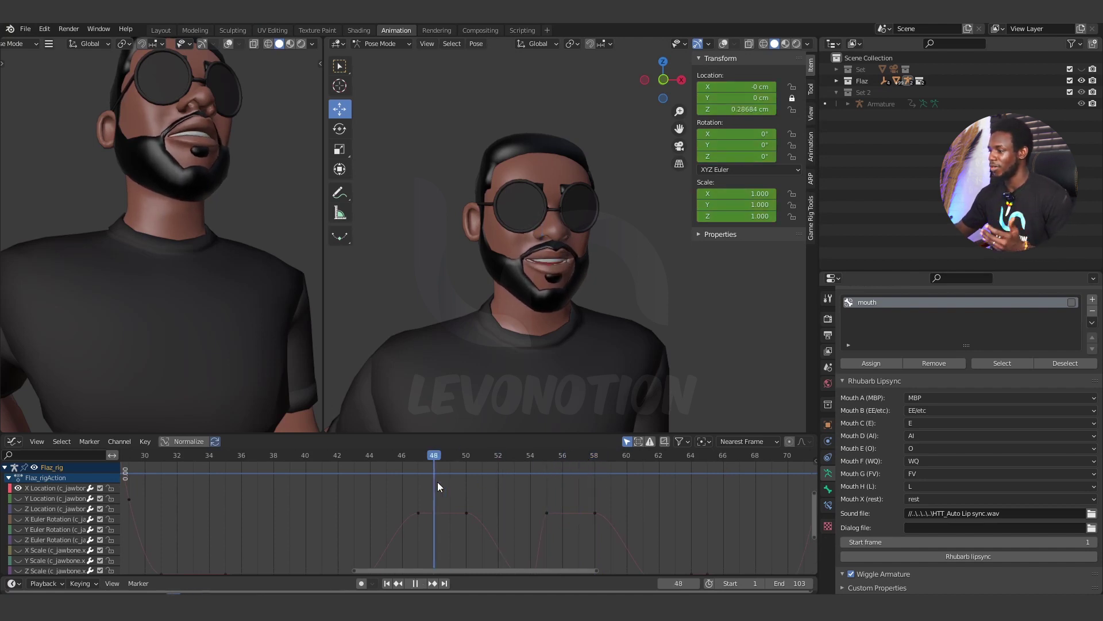
middle_click_drag(437, 481, 596, 514, "ctrl")
scroll(598, 514, "down", 3)
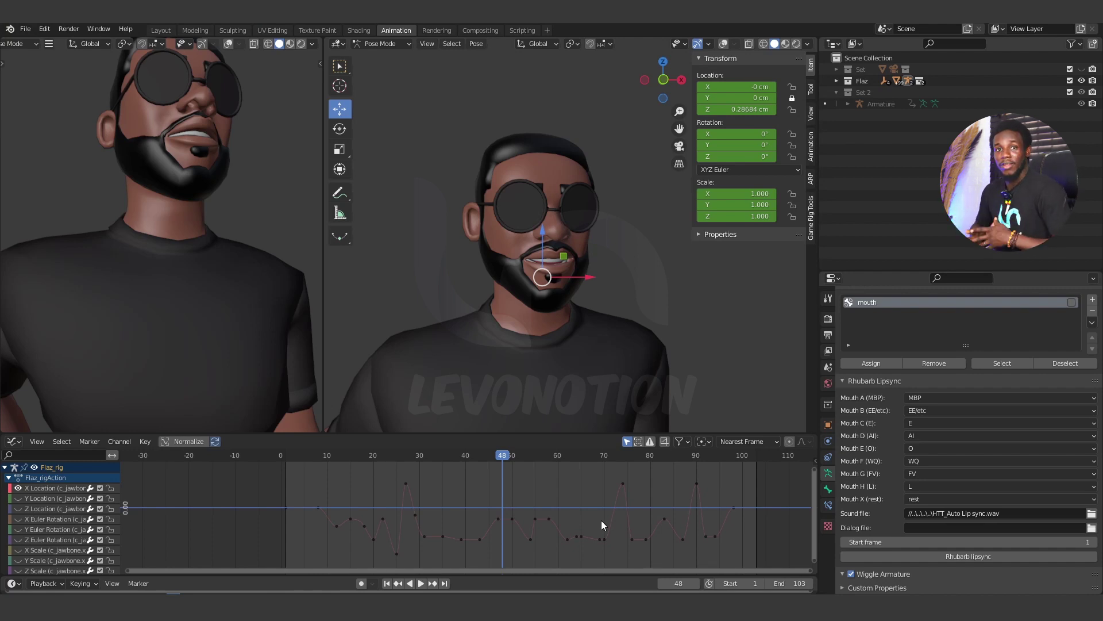
scroll(549, 519, "up", 1)
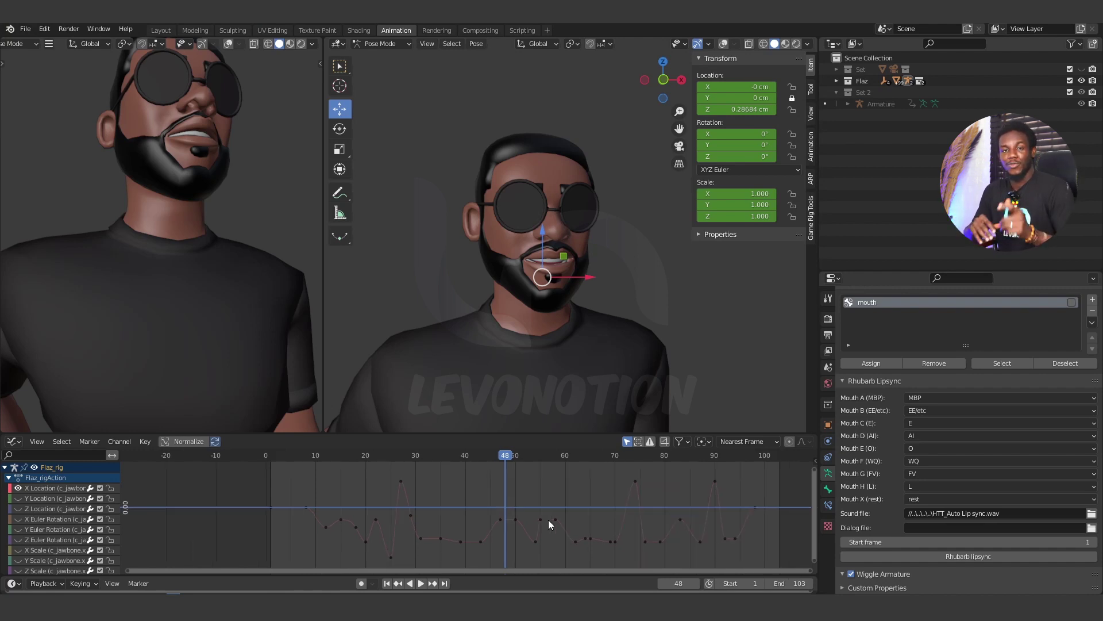